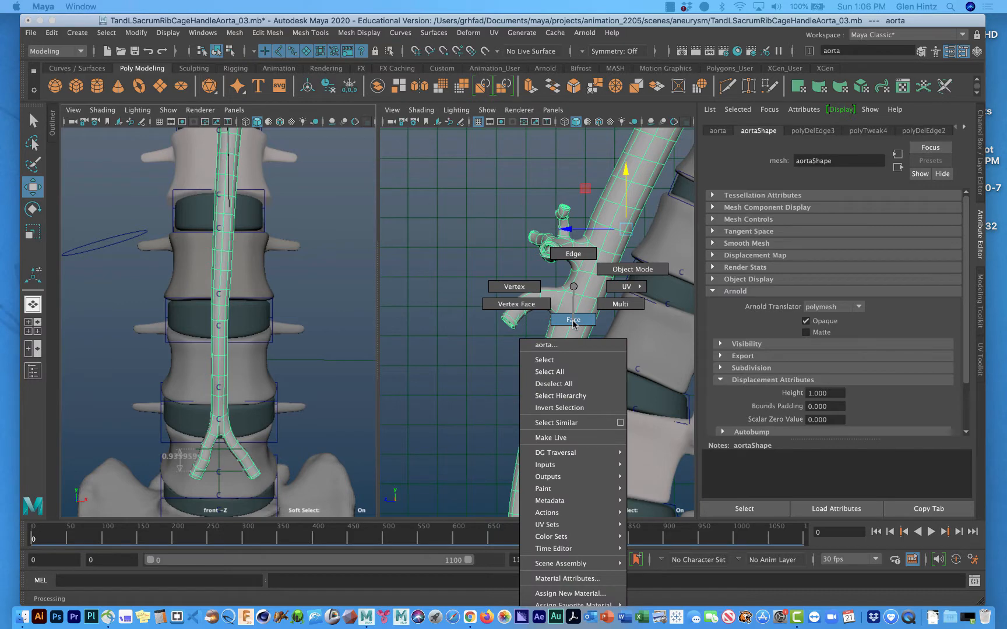
- Switch the aorta to face mode, select a face just below its lower branch, and turn off Soft Select
{"action": "right_click_drag", "start_coordinate": [574, 324], "coordinate": [572, 321]}
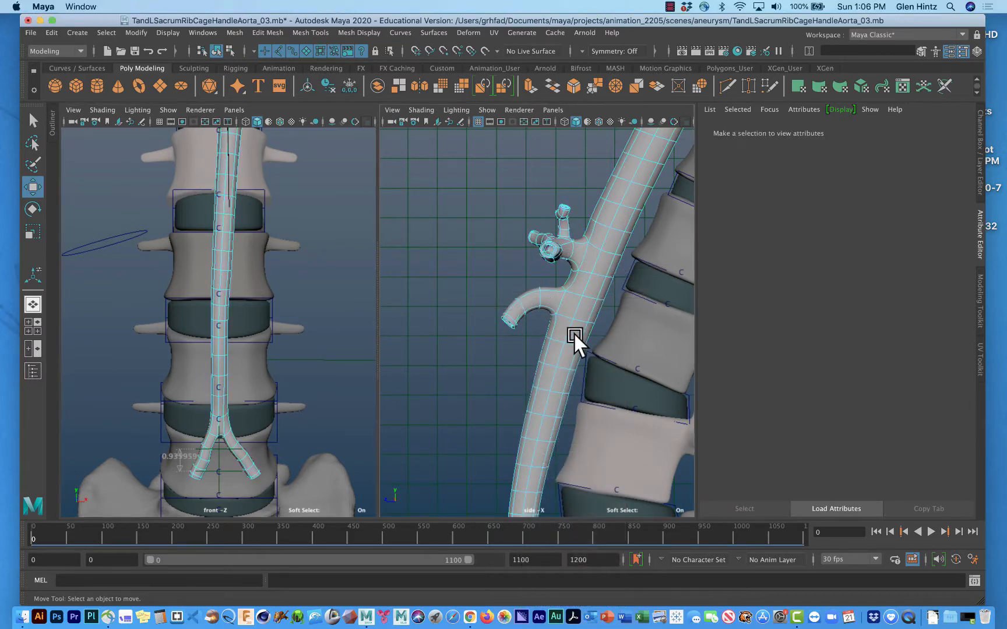
{"action": "left_click", "coordinate": [573, 333]}
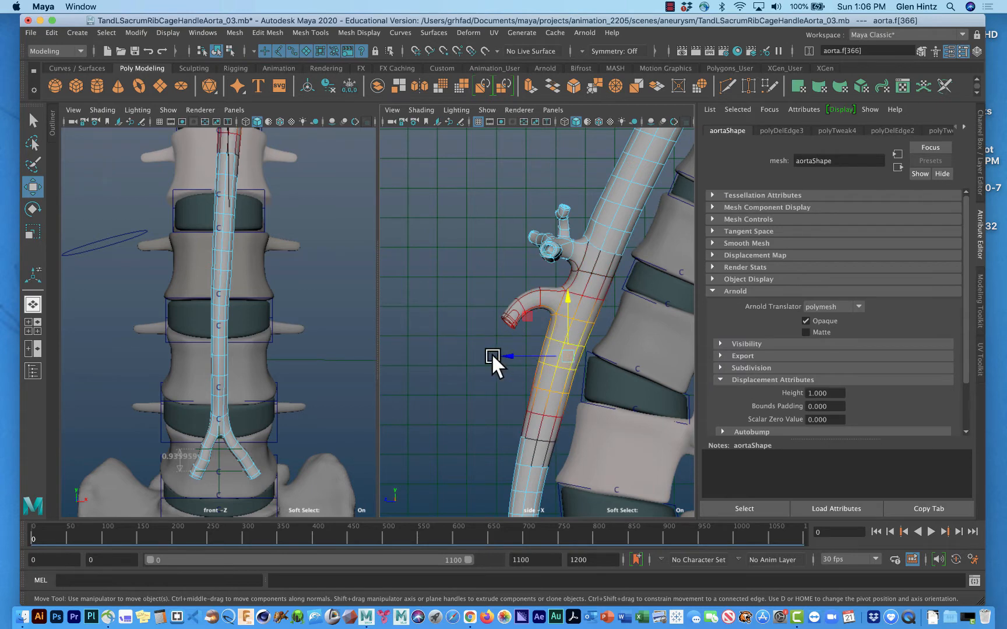
{"action": "key", "text": "b"}
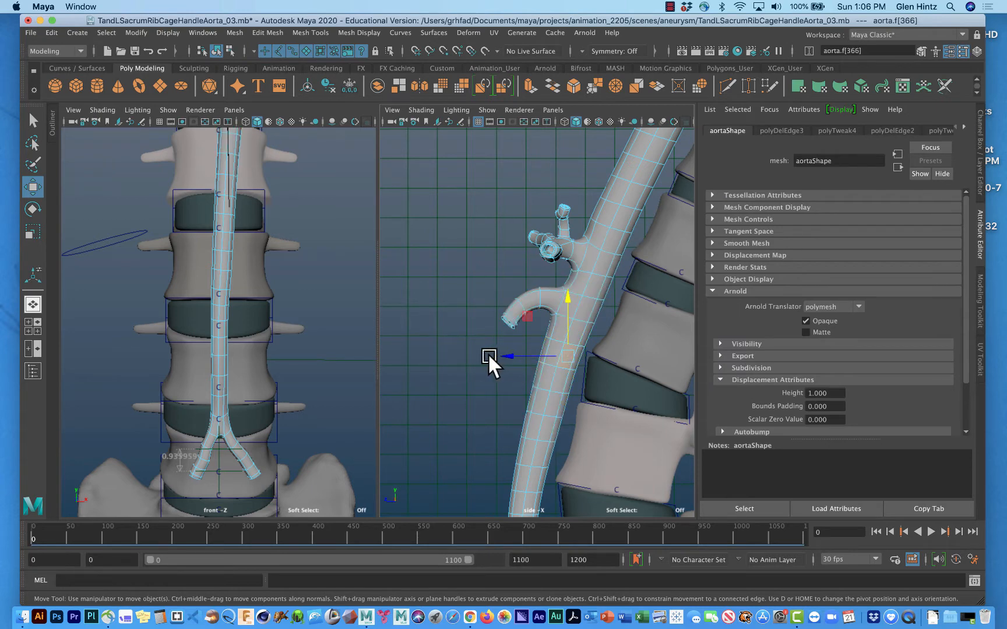
- Draw a nearly horizontal four-point CV curve in the front view, starting beside the lower aorta and extending outward past the L4 vertebra
{"action": "right_click_drag", "start_coordinate": [349, 353], "coordinate": [298, 346], "text": "alt"}
{"action": "middle_click_drag", "start_coordinate": [298, 346], "coordinate": [258, 344], "text": "alt"}
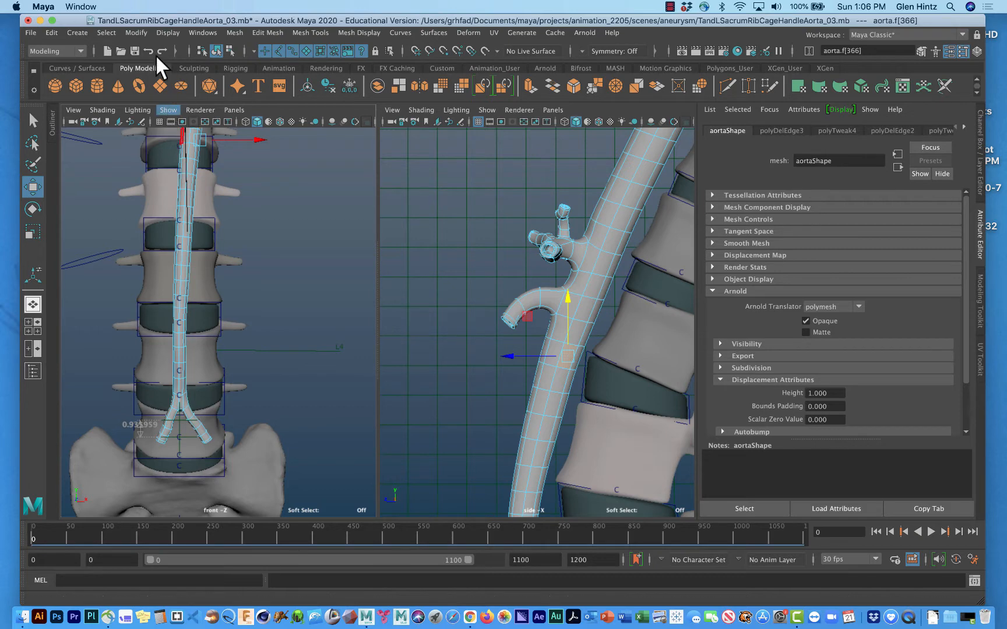
{"action": "left_click", "coordinate": [77, 32]}
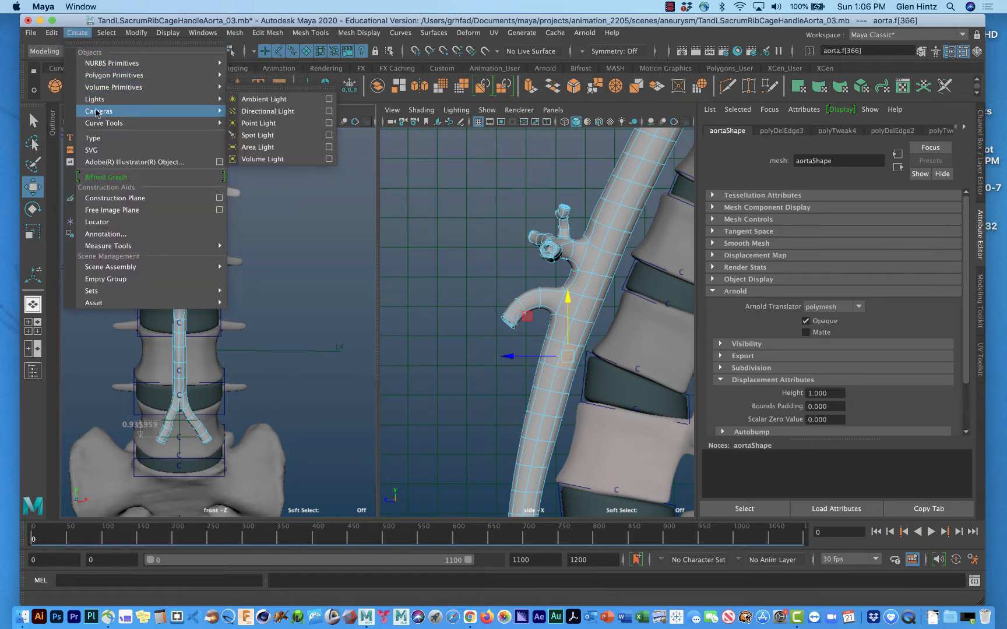
{"action": "mouse_move", "coordinate": [100, 111]}
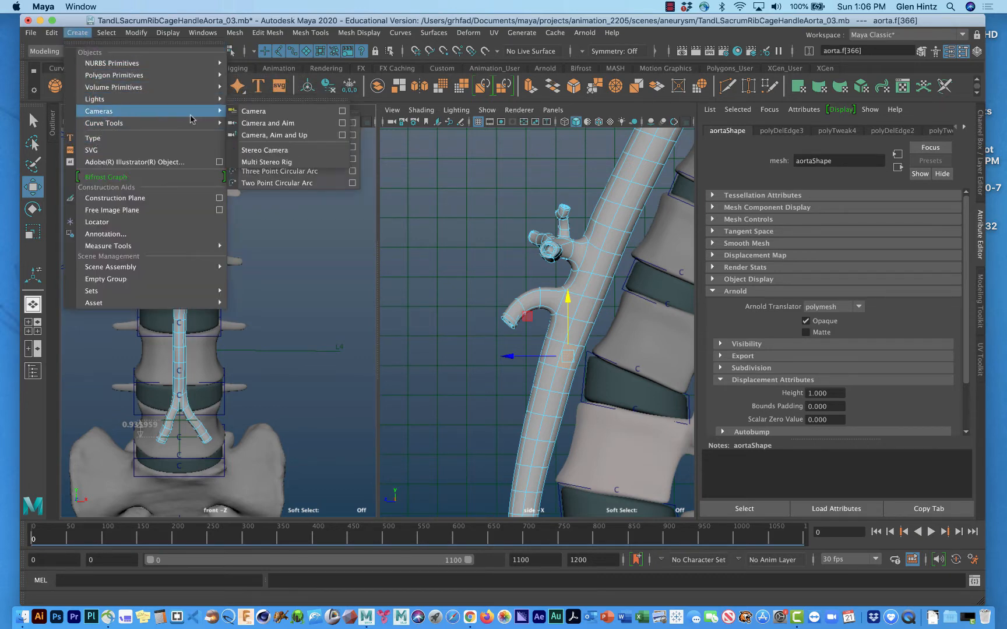
{"action": "mouse_move", "coordinate": [215, 123]}
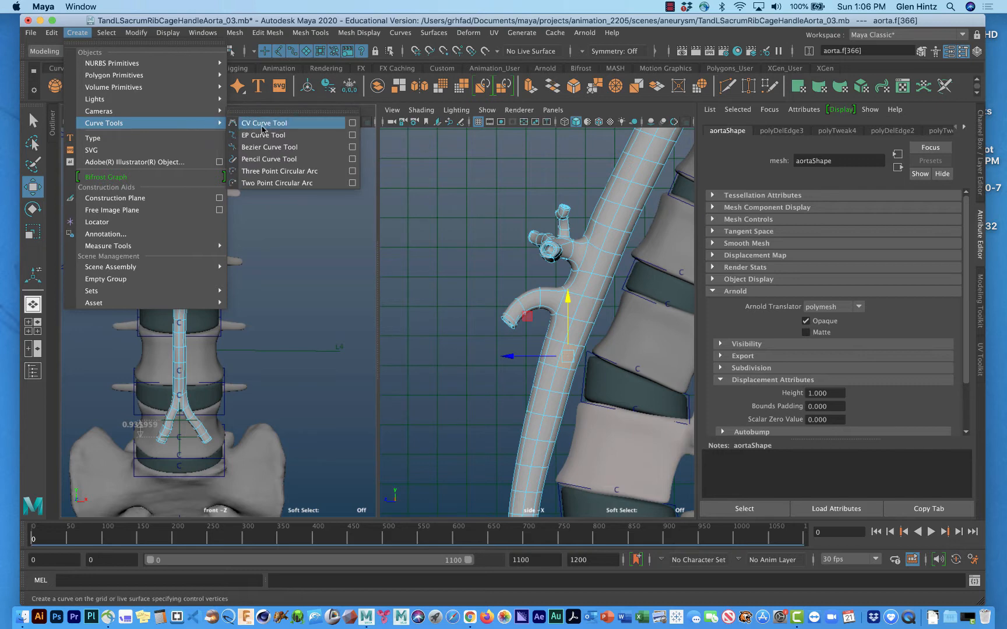
{"action": "left_click", "coordinate": [263, 123]}
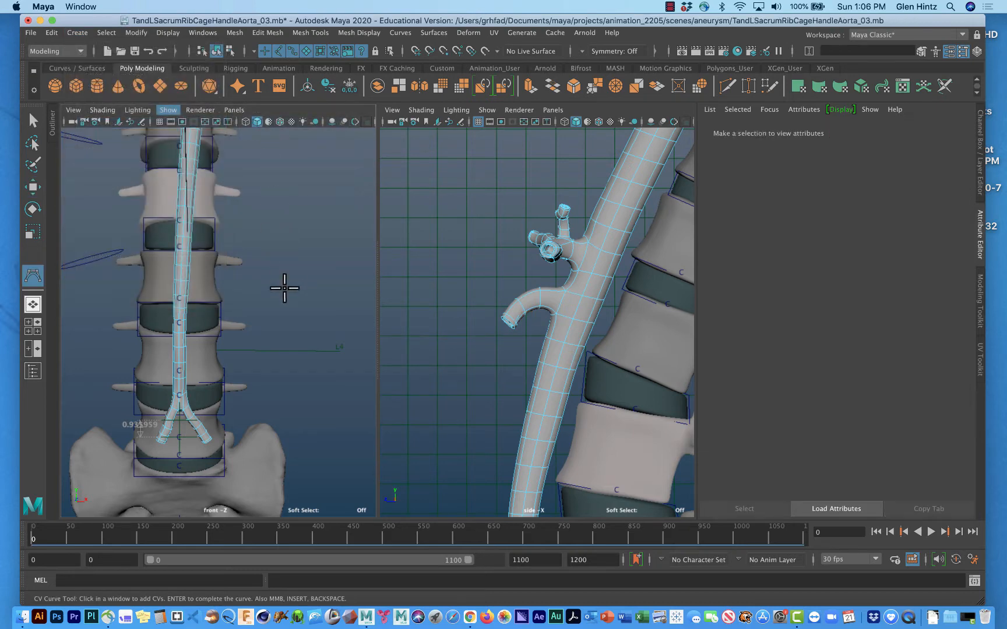
{"action": "left_click", "coordinate": [200, 350]}
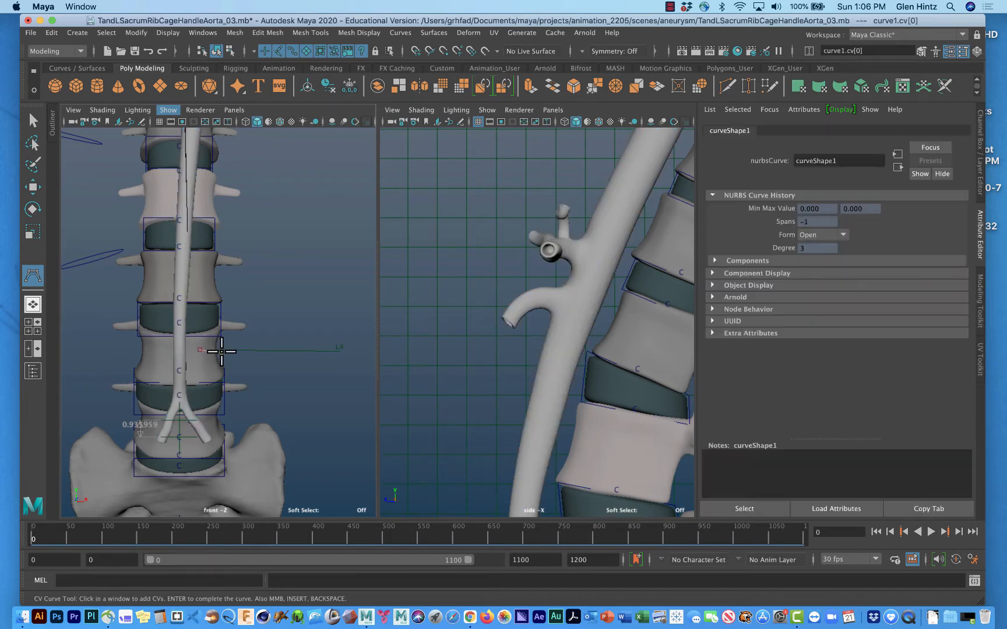
{"action": "left_click", "coordinate": [224, 352]}
{"action": "left_click", "coordinate": [264, 354]}
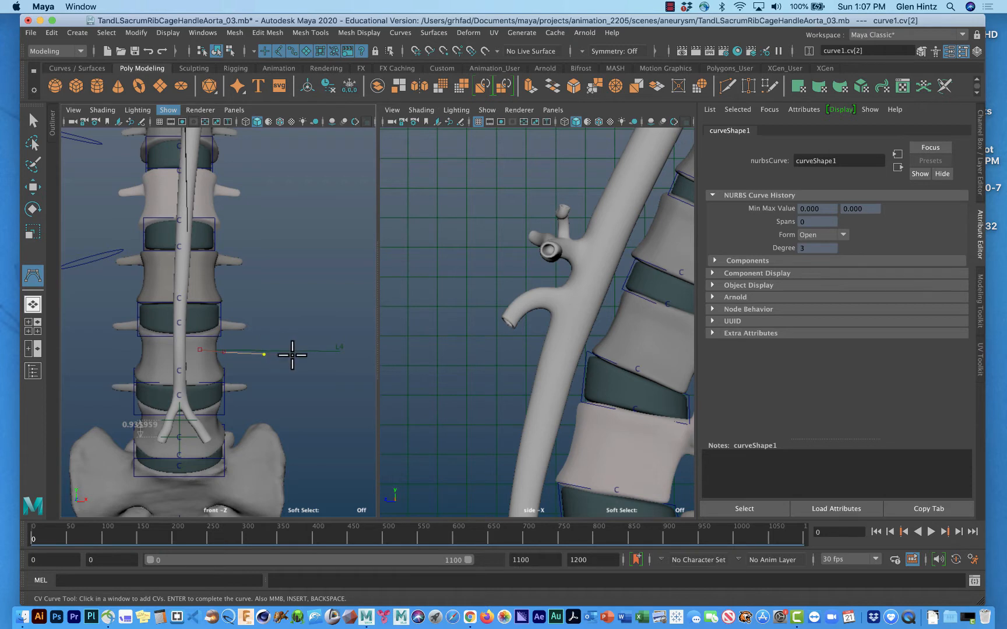
{"action": "left_click", "coordinate": [299, 351]}
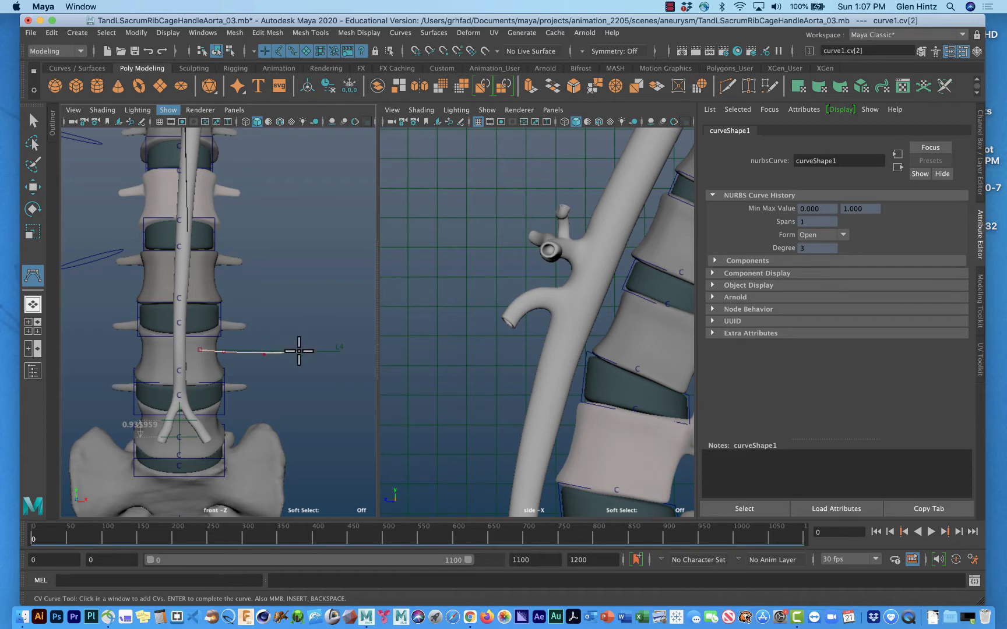
{"action": "key", "text": "Return"}
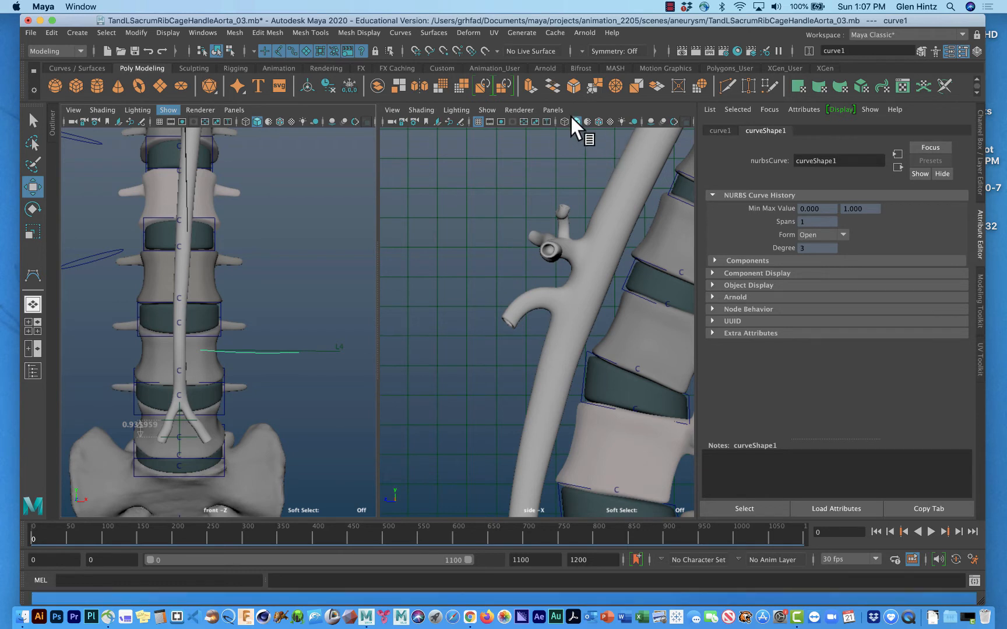
- Change the side view to the top orthographic view and display NURBS curves and NURBS CVs in it
{"action": "left_click", "coordinate": [551, 109]}
{"action": "mouse_move", "coordinate": [576, 149]}
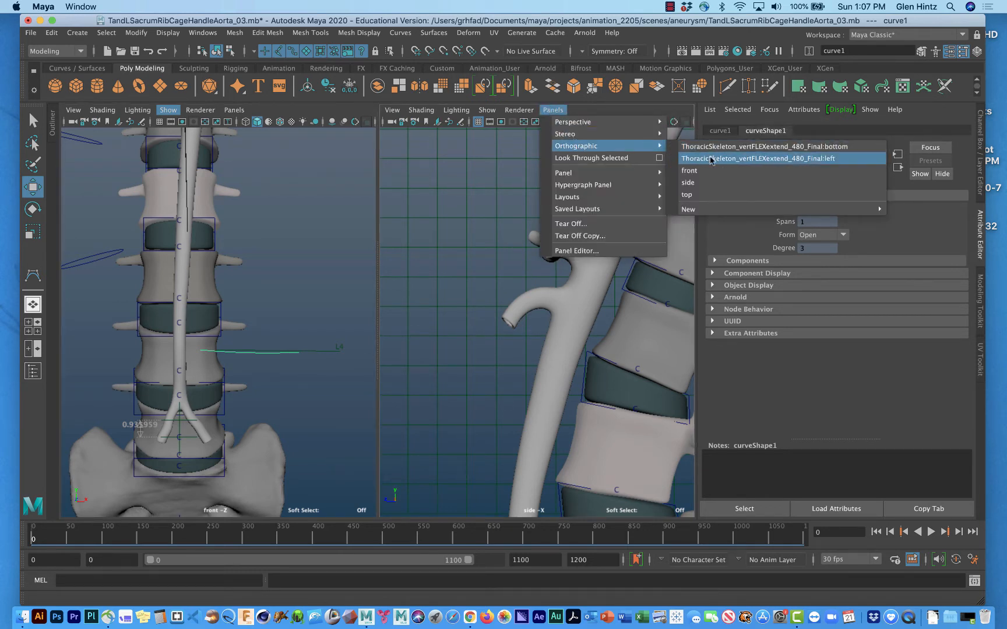
{"action": "left_click", "coordinate": [689, 194]}
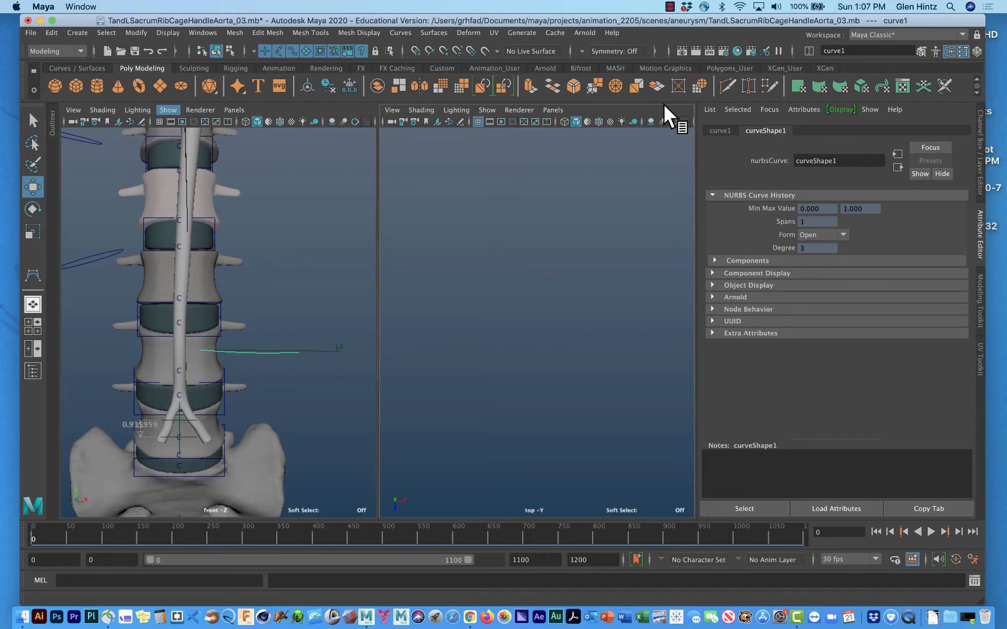
{"action": "left_click", "coordinate": [488, 111]}
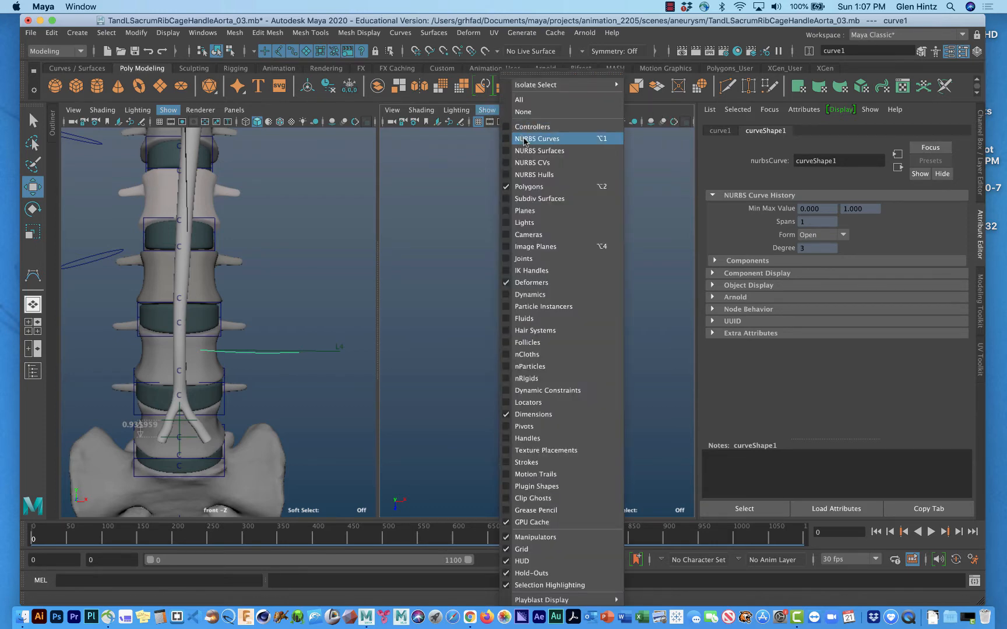
{"action": "left_click", "coordinate": [524, 141]}
{"action": "left_click", "coordinate": [488, 110]}
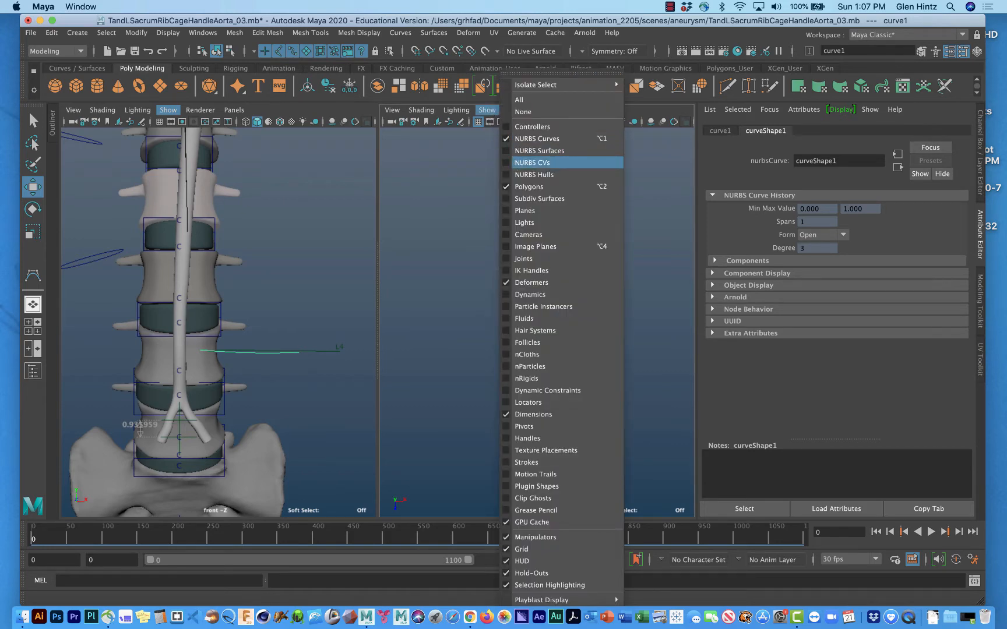
{"action": "left_click", "coordinate": [516, 163]}
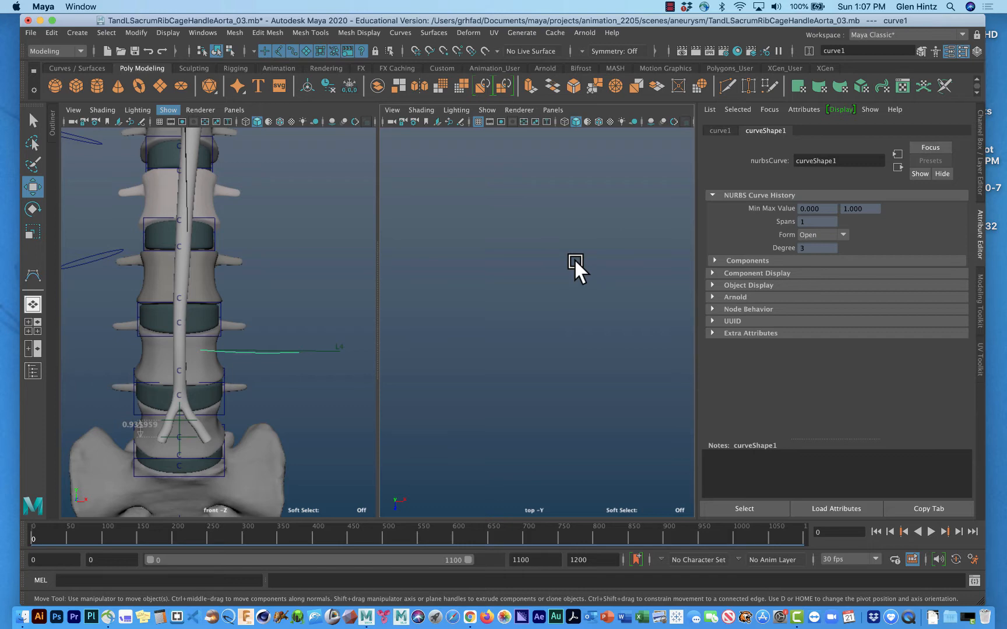
- Reset the top view to its default and move the new curve to about -15.4 cm in Z, onto the spine and aorta
{"action": "left_click", "coordinate": [394, 109]}
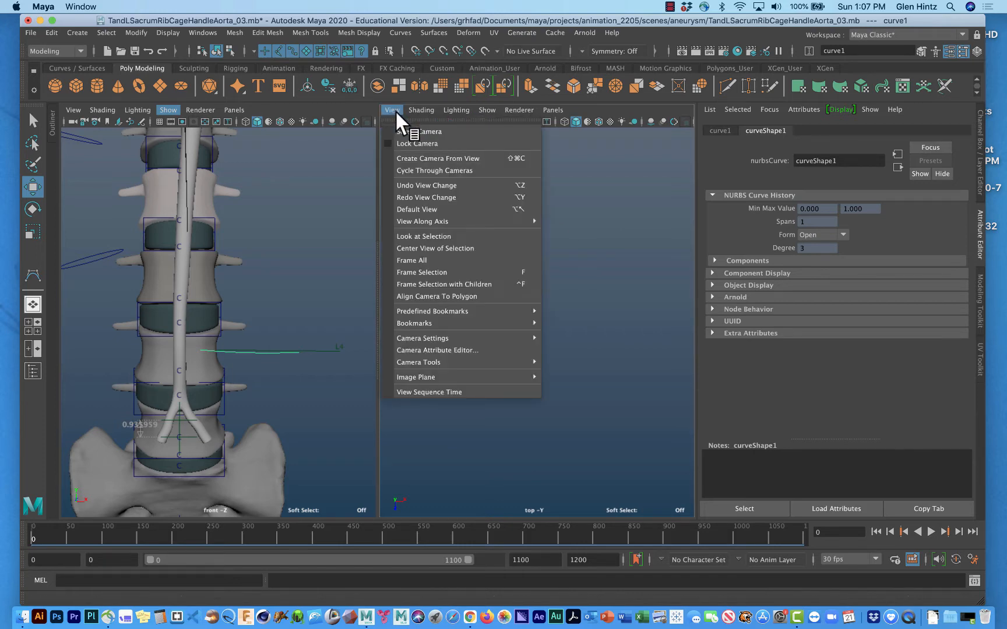
{"action": "left_click", "coordinate": [406, 207]}
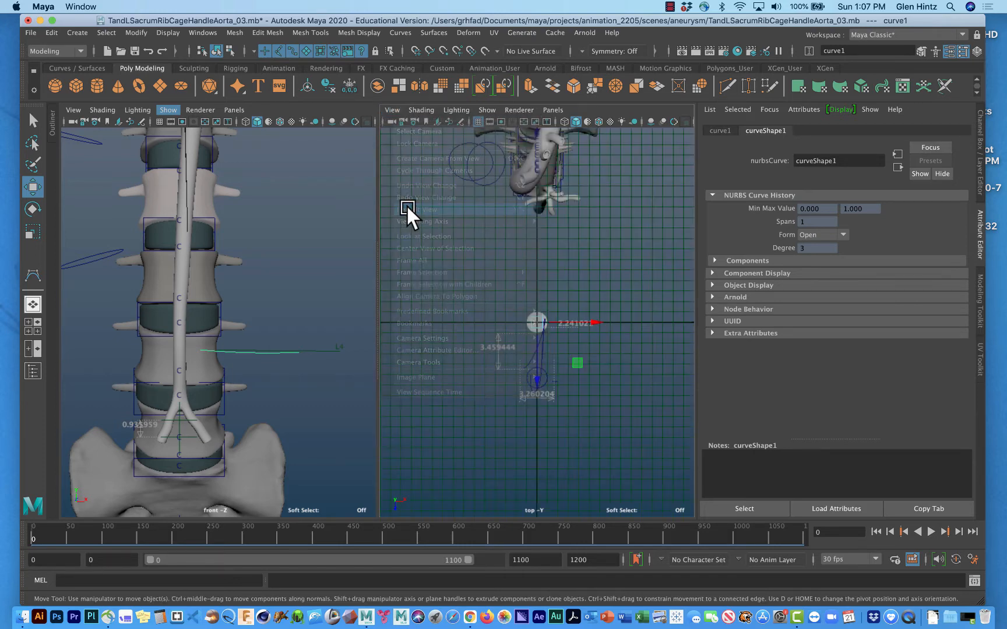
{"action": "scroll", "coordinate": [593, 323], "scroll_direction": "up", "scroll_amount": 5}
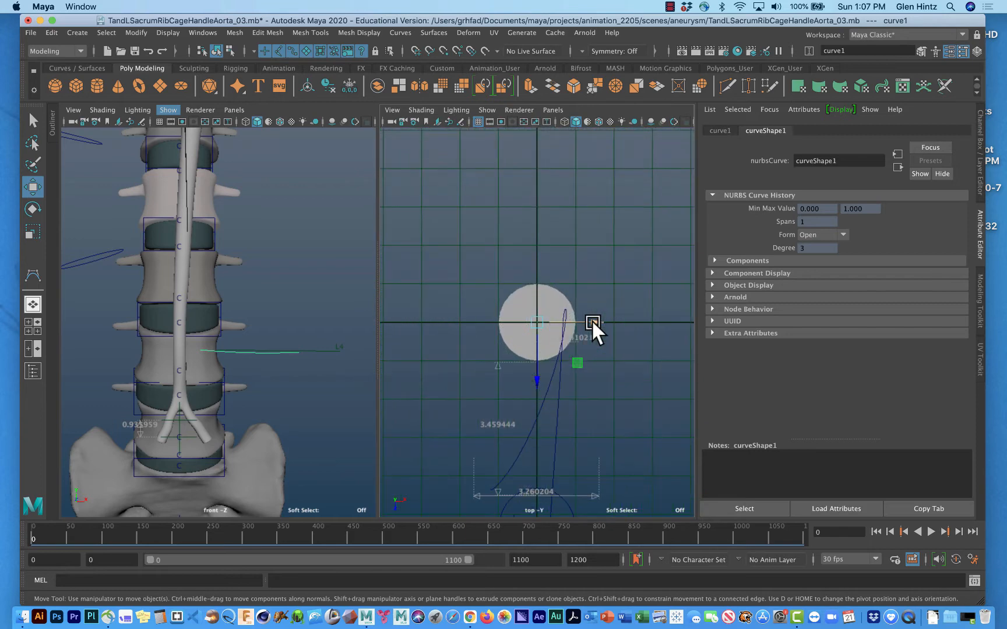
{"action": "scroll", "coordinate": [592, 322], "scroll_direction": "down", "scroll_amount": 6}
{"action": "scroll", "coordinate": [591, 319], "scroll_direction": "down", "scroll_amount": 3}
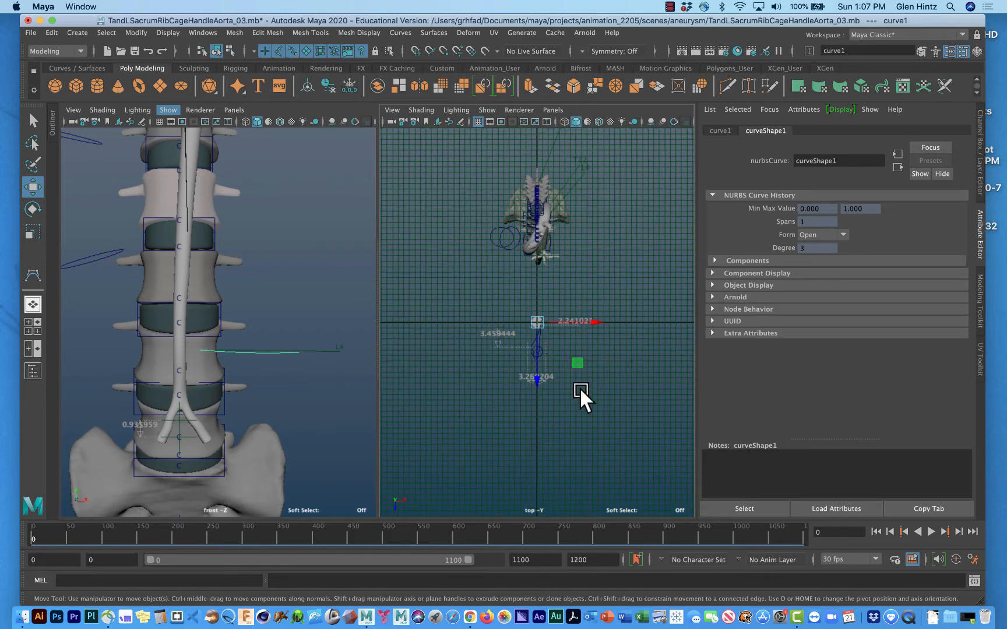
{"action": "scroll", "coordinate": [580, 386], "scroll_direction": "up", "scroll_amount": 5}
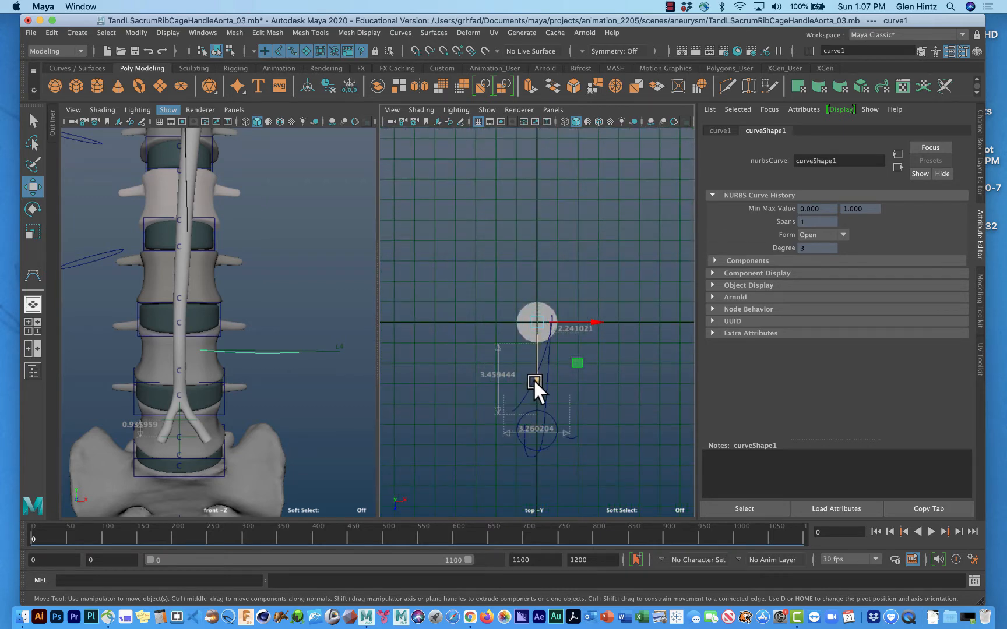
{"action": "left_click_drag", "start_coordinate": [533, 379], "coordinate": [539, 213]}
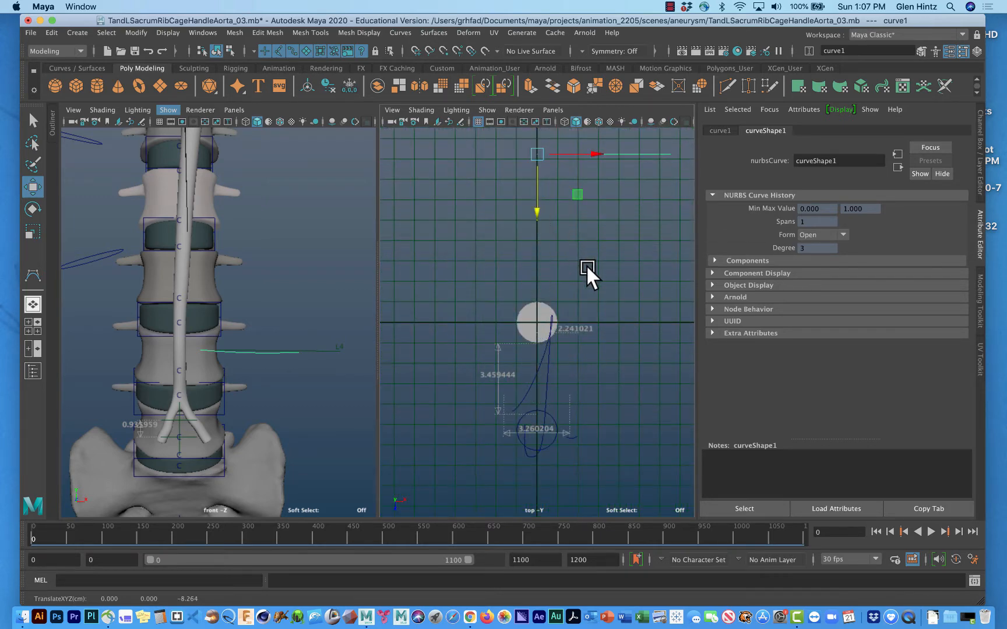
{"action": "middle_click_drag", "start_coordinate": [587, 260], "coordinate": [559, 431], "text": "alt"}
{"action": "left_click_drag", "start_coordinate": [505, 422], "coordinate": [515, 270]}
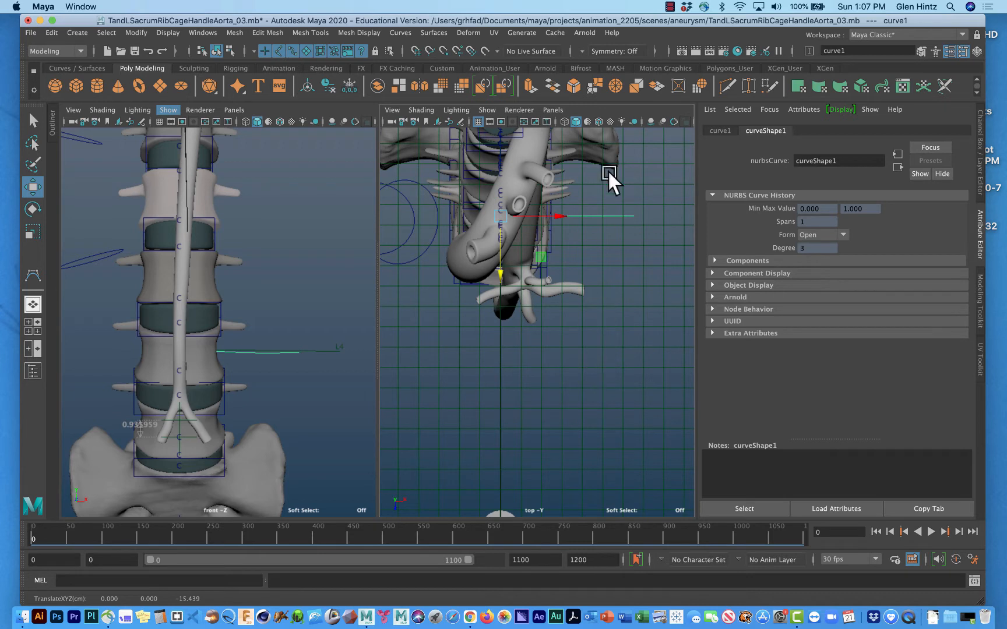
- Change the top view to the persp camera and orbit around to the front of the spine and aorta
{"action": "left_click", "coordinate": [554, 110]}
{"action": "mouse_move", "coordinate": [574, 147]}
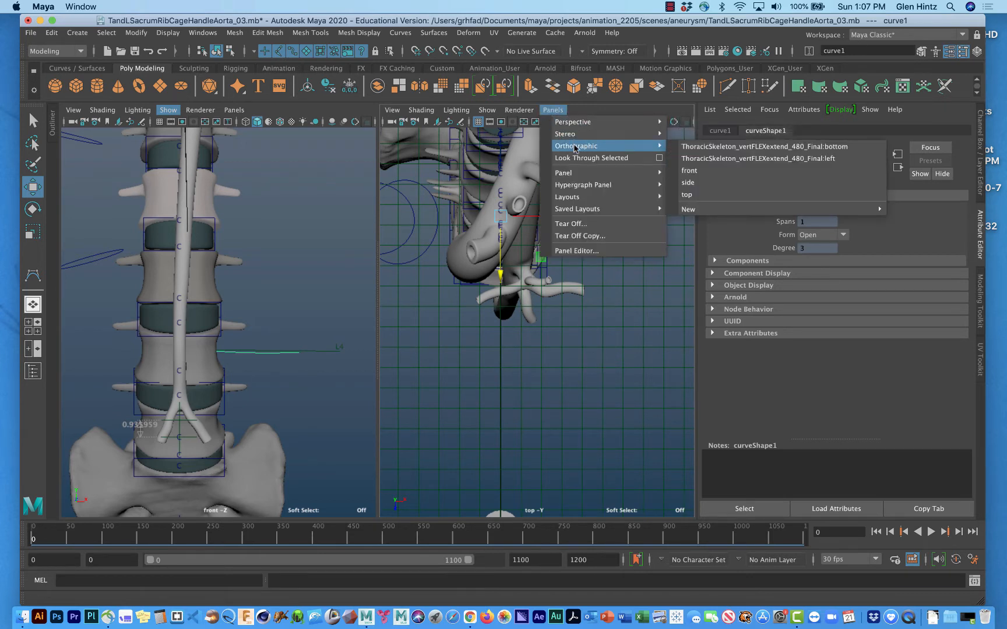
{"action": "mouse_move", "coordinate": [577, 122]}
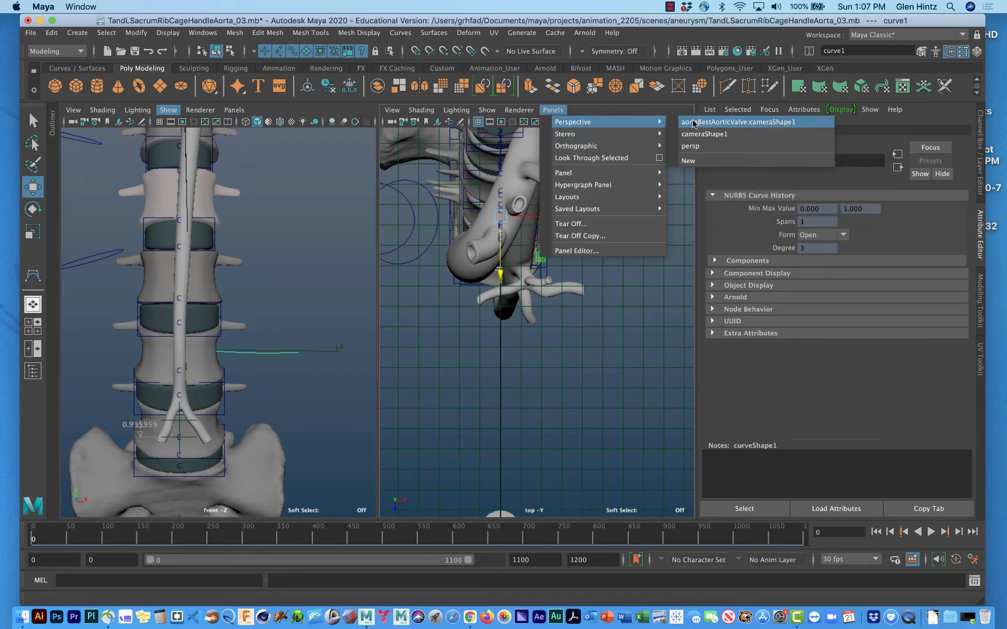
{"action": "left_click", "coordinate": [713, 147]}
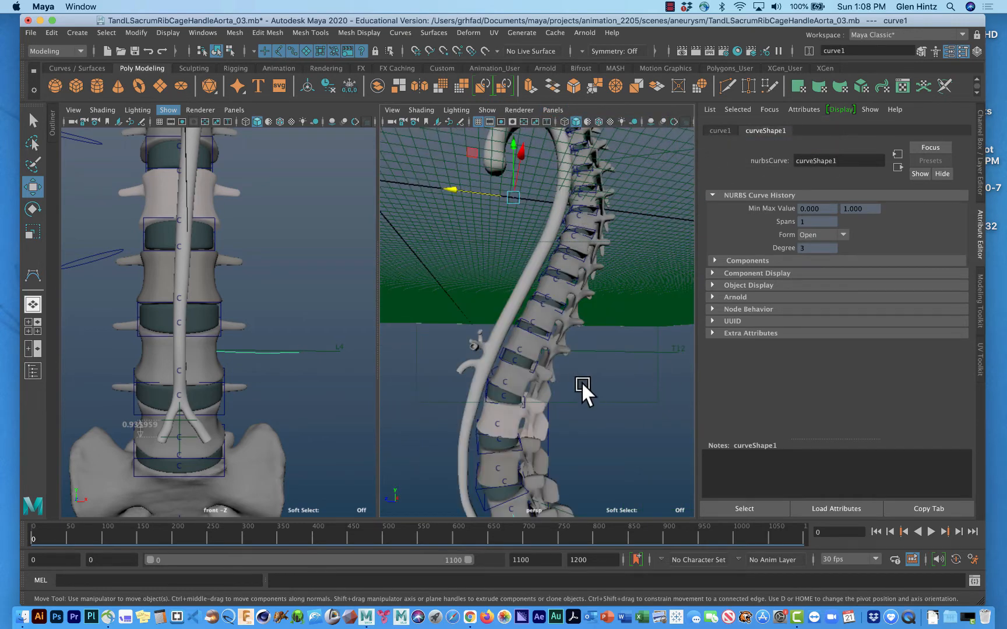
{"action": "left_click_drag", "start_coordinate": [567, 381], "coordinate": [674, 406], "text": "alt"}
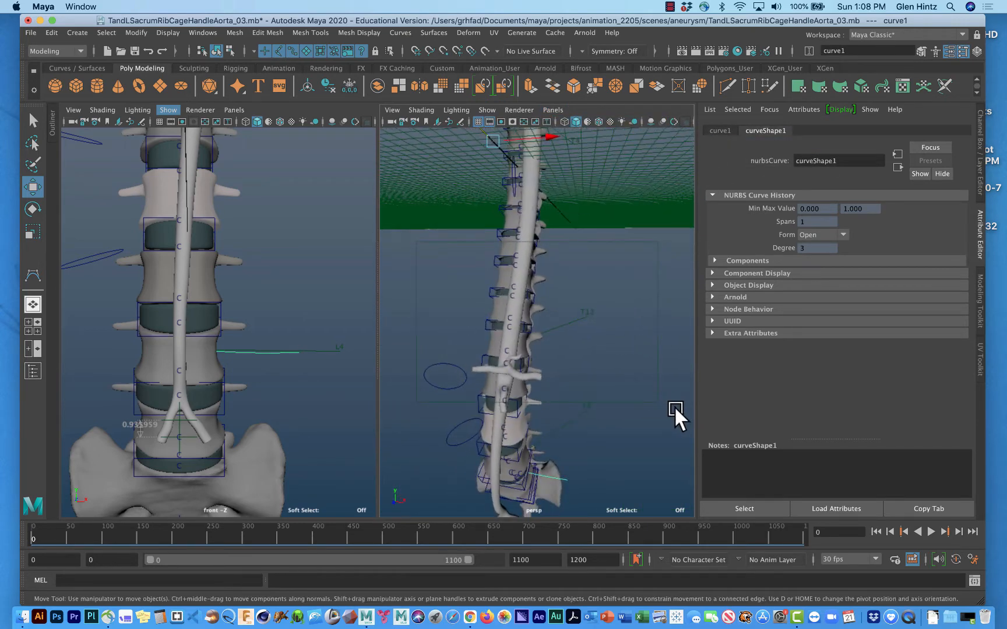
- Hide the grid and the NURBS curves in the perspective view
{"action": "left_click", "coordinate": [487, 109]}
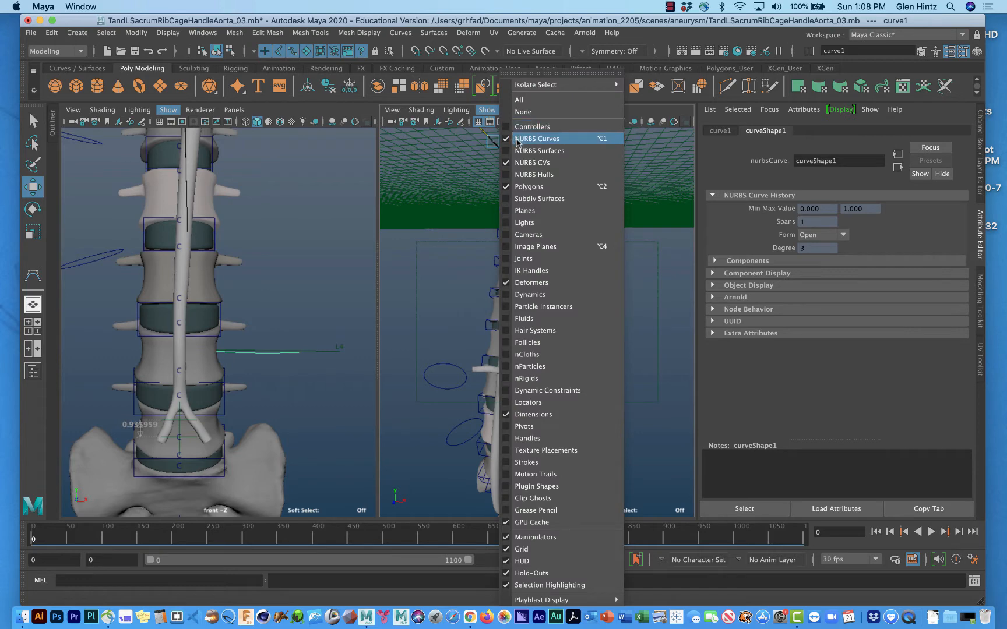
{"action": "left_click", "coordinate": [626, 339]}
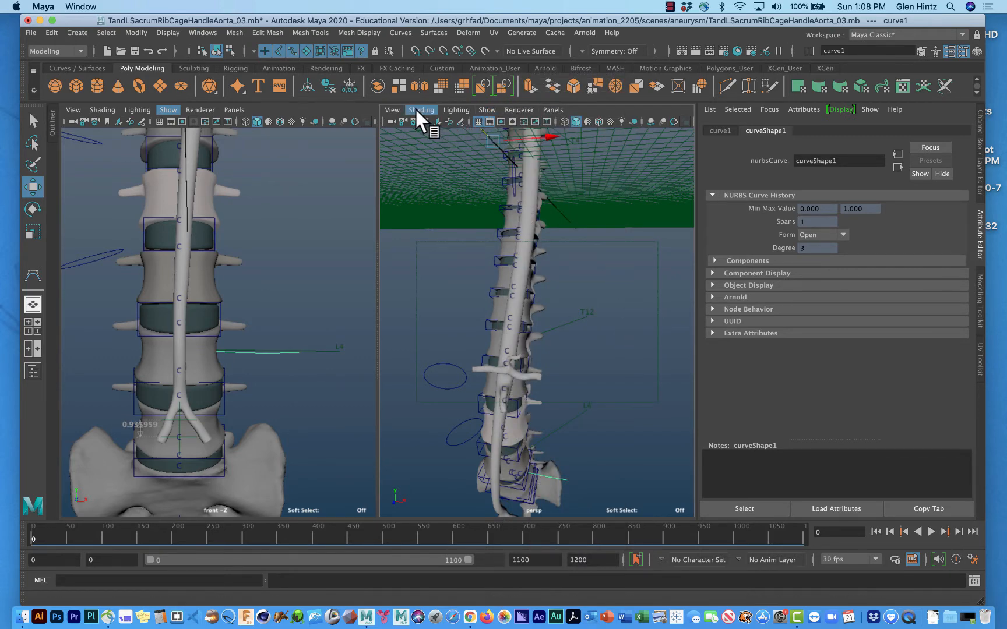
{"action": "left_click", "coordinate": [388, 110]}
{"action": "left_click", "coordinate": [483, 109]}
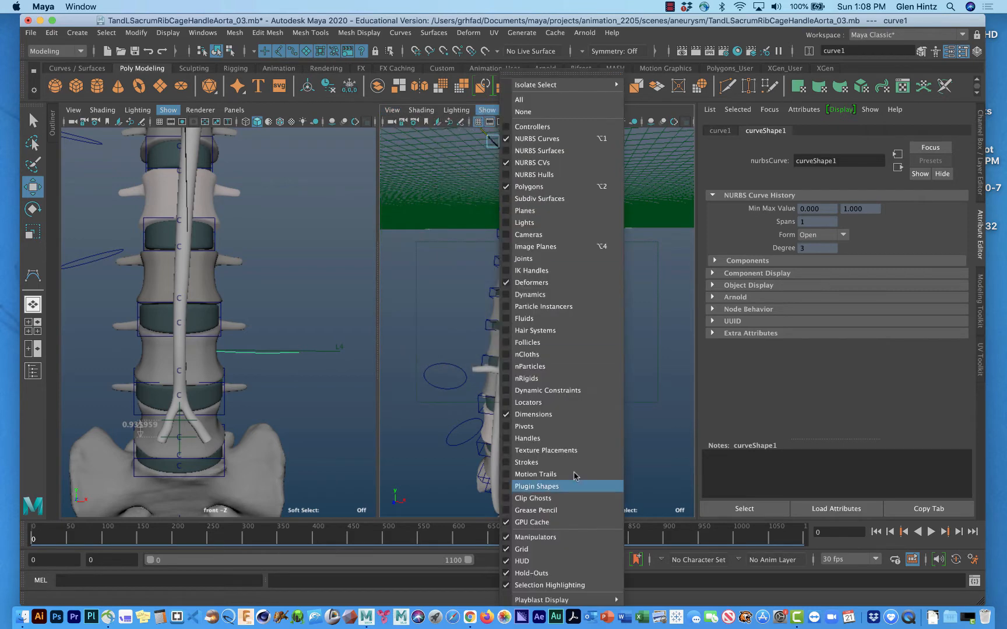
{"action": "left_click", "coordinate": [569, 549]}
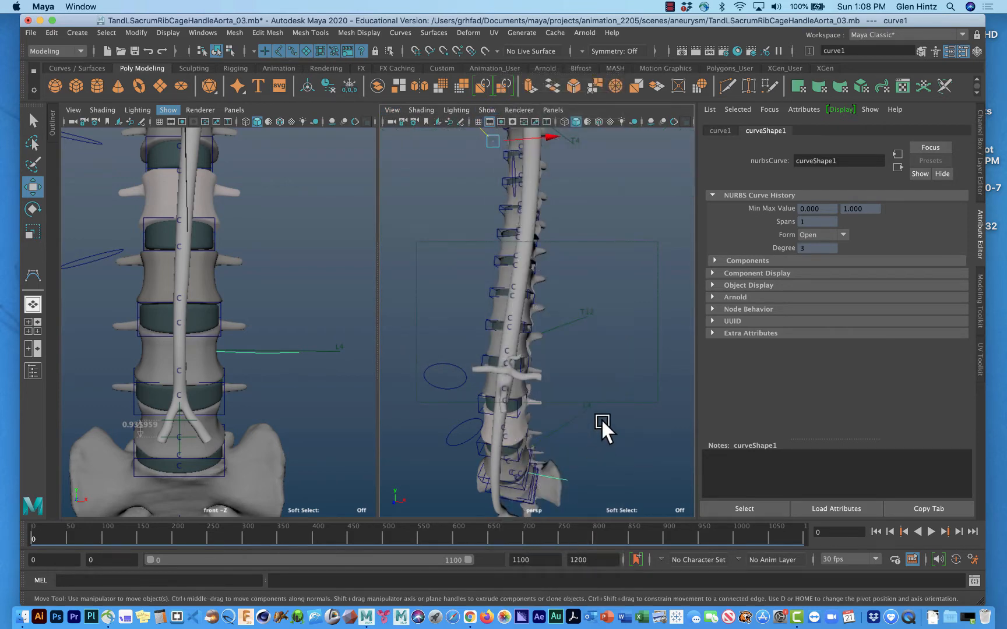
{"action": "left_click_drag", "start_coordinate": [575, 293], "coordinate": [597, 367], "text": "alt"}
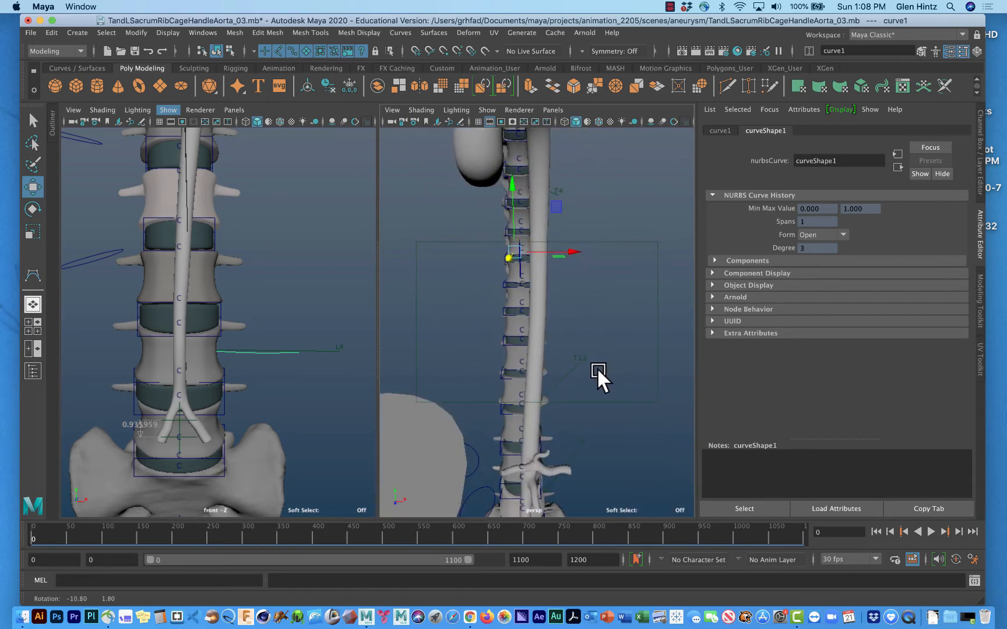
{"action": "left_click", "coordinate": [488, 110]}
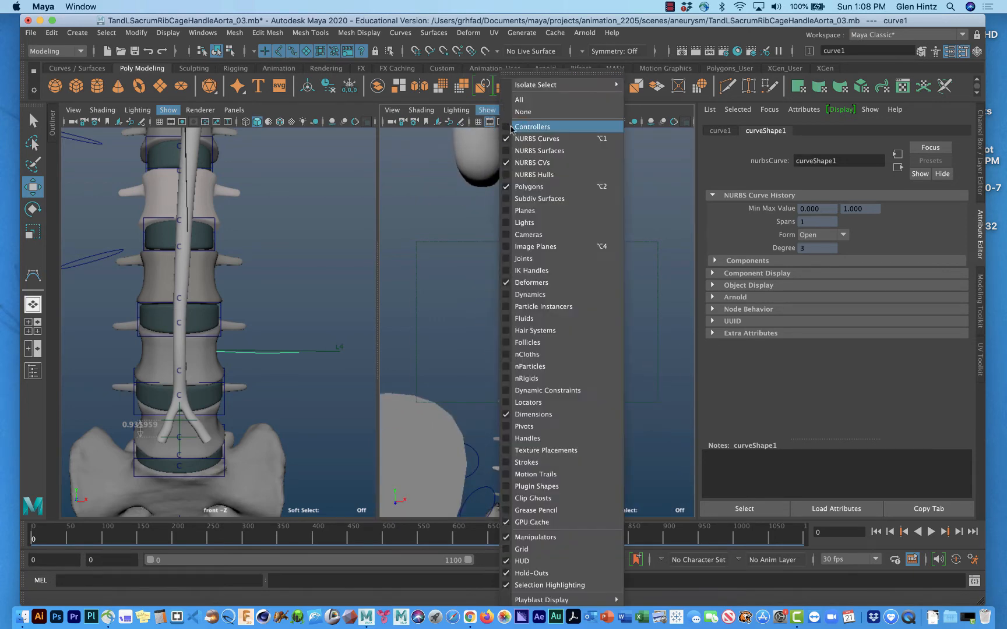
{"action": "left_click", "coordinate": [535, 140]}
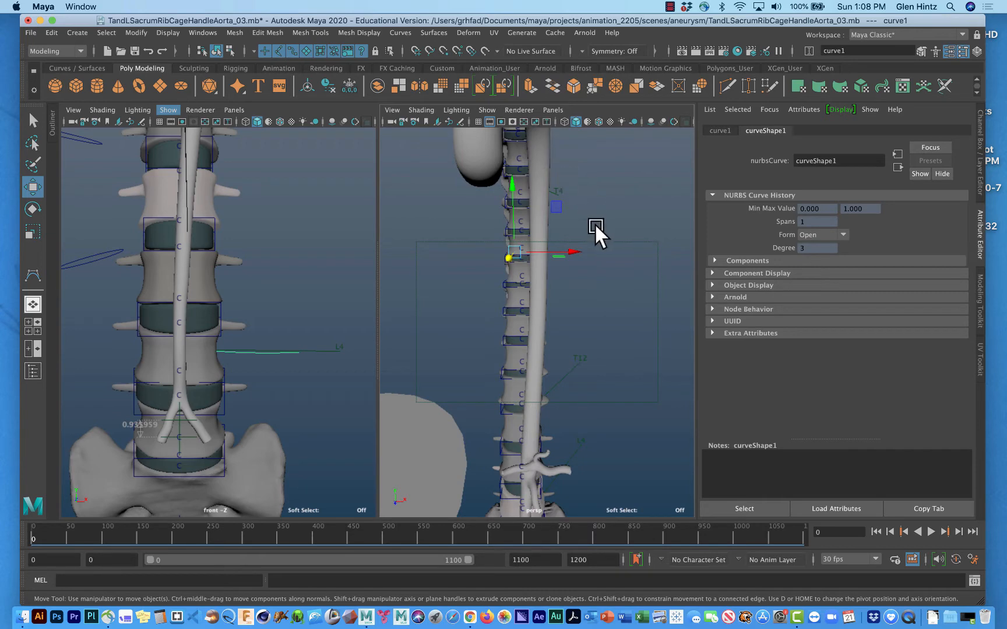
- Display NURBS curves in the perspective view and shift the curve in X away from the spine
{"action": "left_click", "coordinate": [486, 110]}
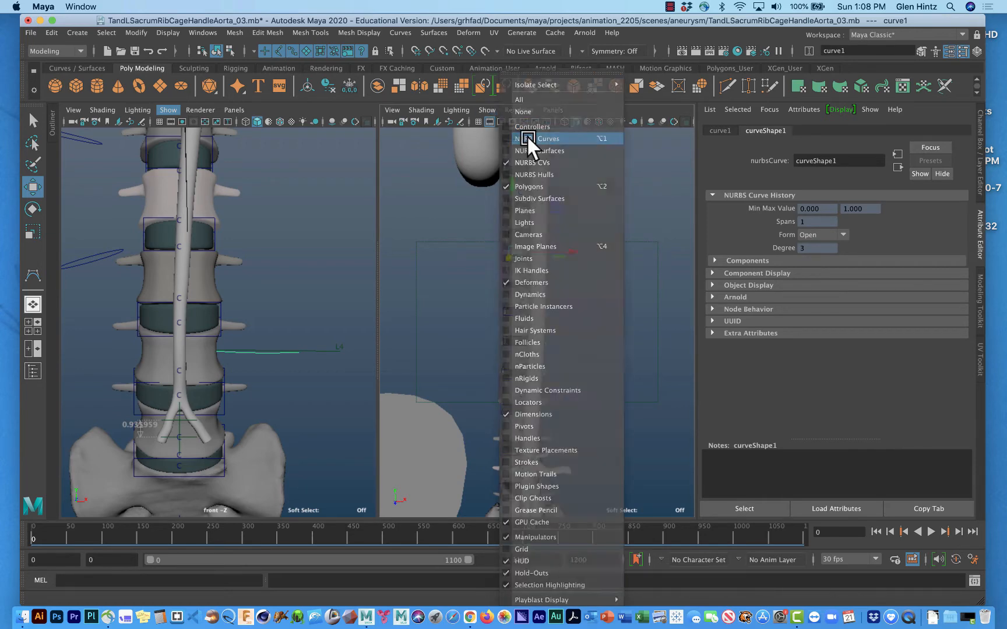
{"action": "left_click", "coordinate": [528, 139]}
{"action": "left_click_drag", "start_coordinate": [580, 267], "coordinate": [597, 251], "text": "alt"}
{"action": "left_click_drag", "start_coordinate": [603, 291], "coordinate": [518, 347], "text": "alt"}
{"action": "mouse_move", "coordinate": [578, 303]}
{"action": "left_mouse_down"}
{"action": "mouse_move", "coordinate": [598, 304]}
{"action": "mouse_move", "coordinate": [582, 305]}
{"action": "left_mouse_up"}
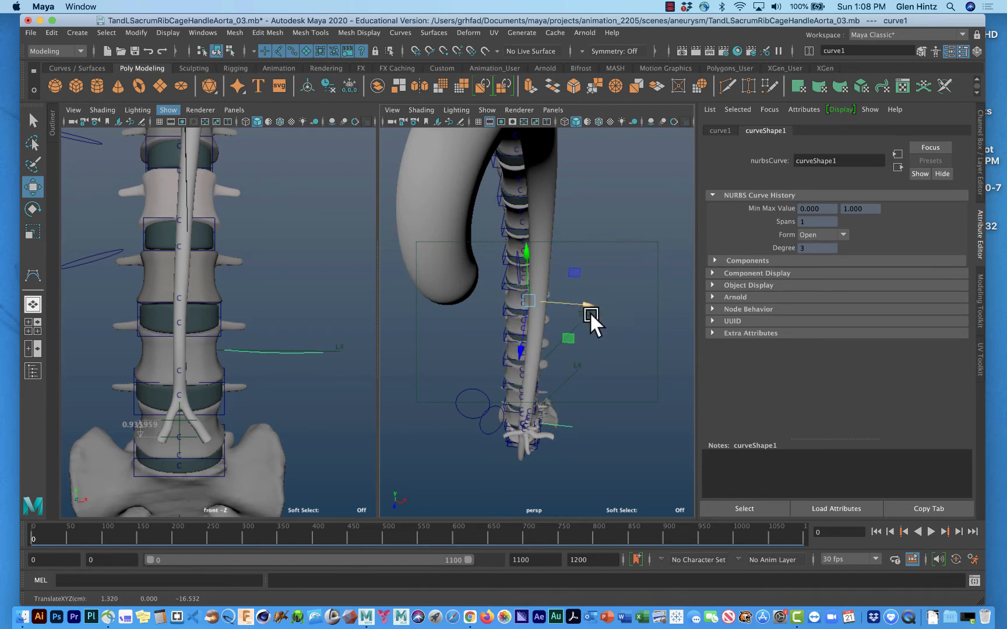
- Show all object types in the perspective view and move the curve back toward the spine, to about 0.95 cm in X
{"action": "left_click", "coordinate": [490, 109]}
{"action": "left_click", "coordinate": [549, 140]}
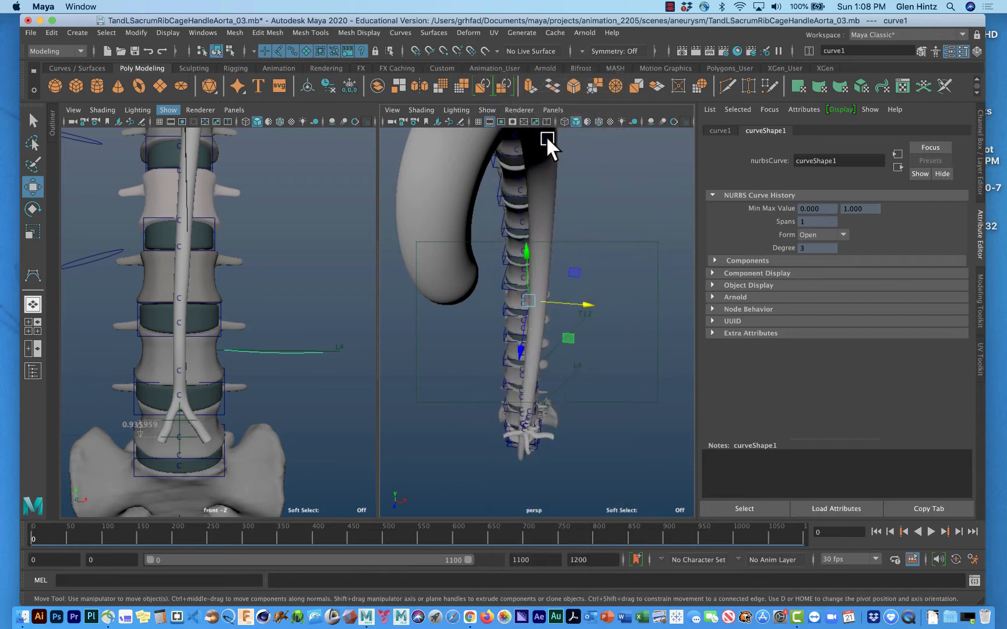
{"action": "left_click", "coordinate": [487, 110]}
{"action": "left_click", "coordinate": [518, 101]}
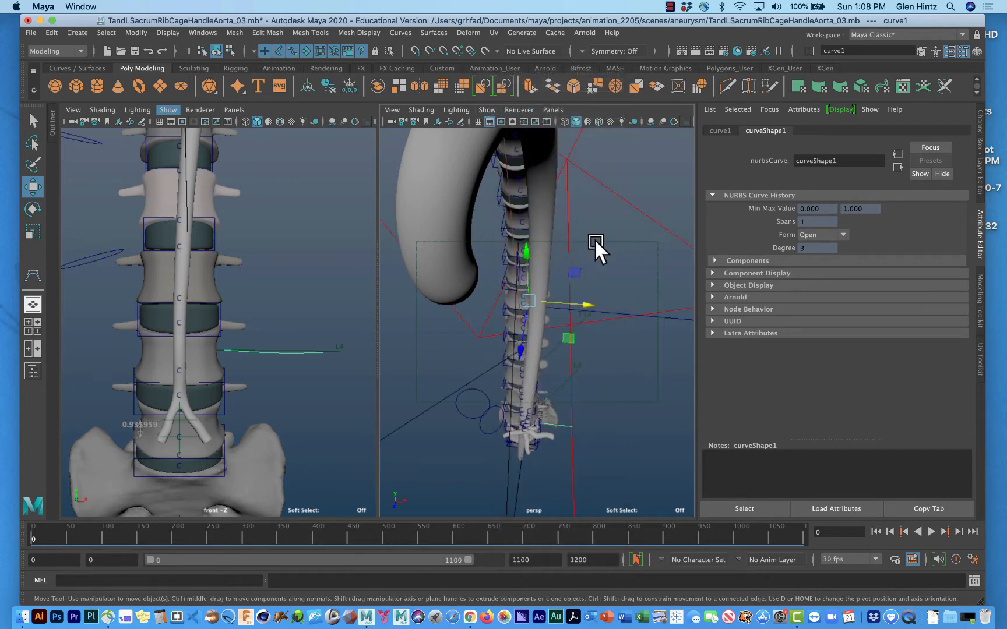
{"action": "scroll", "coordinate": [609, 299], "scroll_direction": "up", "scroll_amount": 3}
{"action": "scroll", "coordinate": [607, 297], "scroll_direction": "down", "scroll_amount": 5}
{"action": "mouse_move", "coordinate": [591, 302]}
{"action": "left_mouse_down"}
{"action": "mouse_move", "coordinate": [627, 308]}
{"action": "mouse_move", "coordinate": [576, 307]}
{"action": "left_mouse_up"}
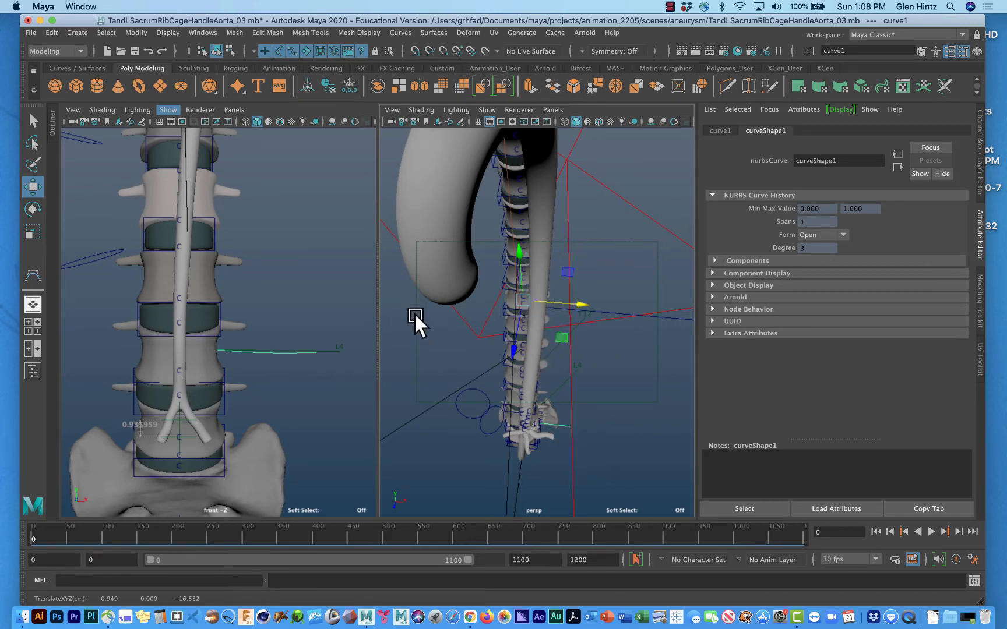
- Center the curve's pivot and orbit the perspective view to see the spine and aorta from the side
{"action": "left_click", "coordinate": [134, 32]}
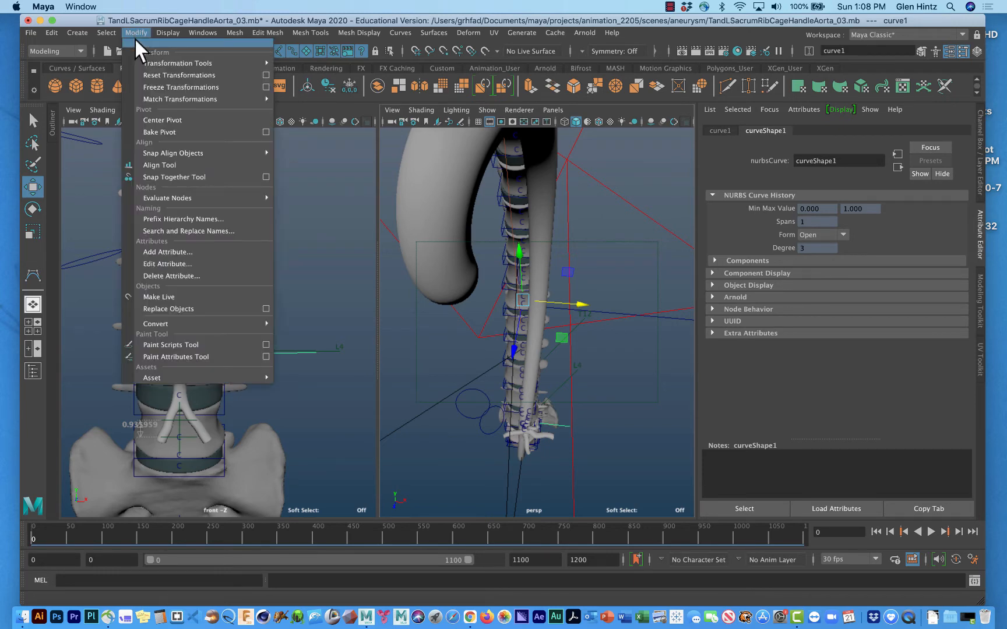
{"action": "left_click", "coordinate": [162, 120]}
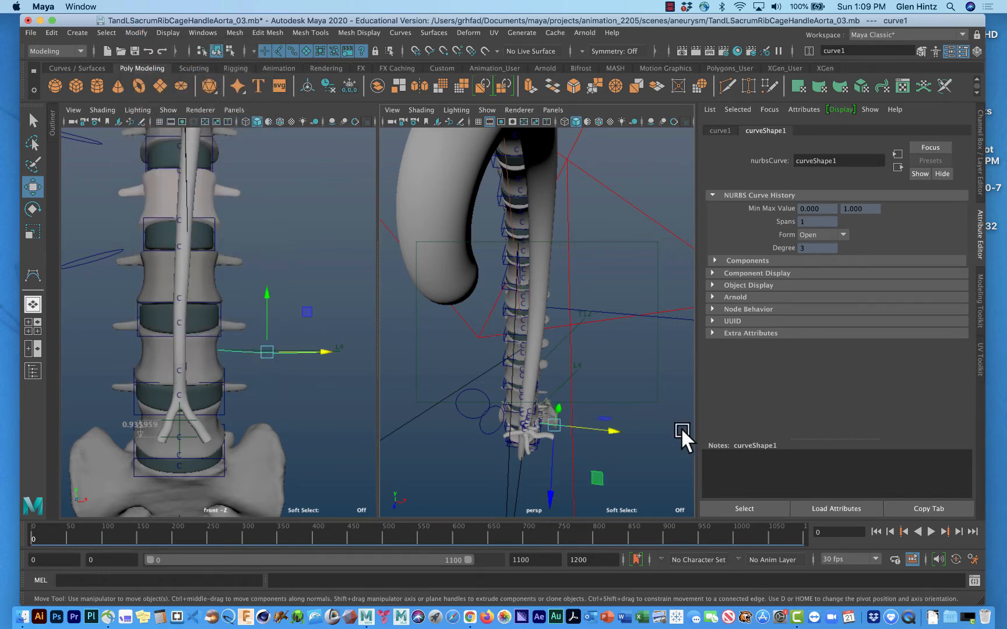
{"action": "left_click_drag", "start_coordinate": [617, 443], "coordinate": [719, 344], "text": "alt"}
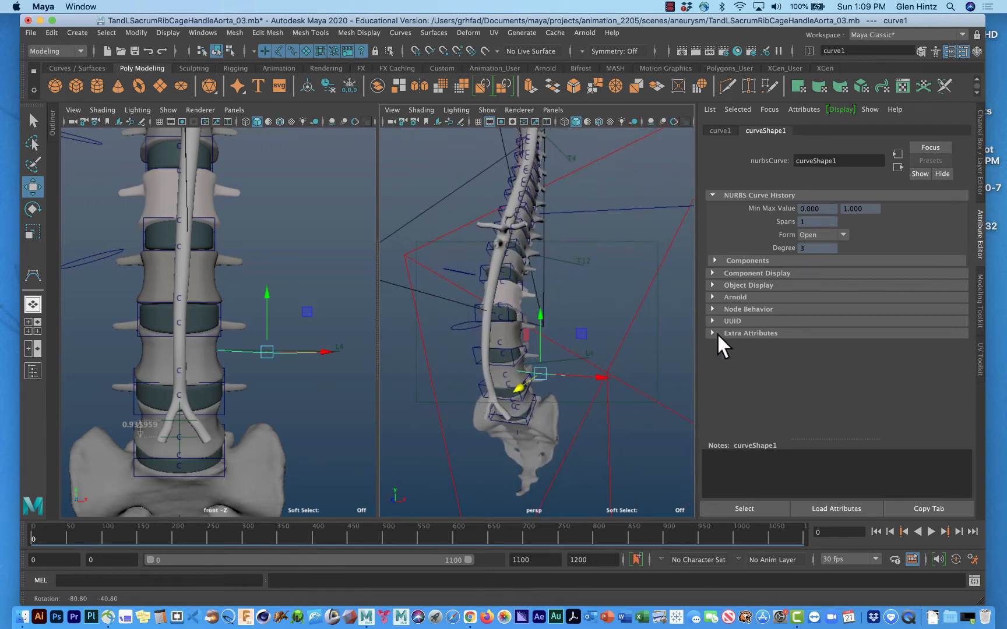
- Examine the existing L4 and T12 annotations beside the spine in the front view
{"action": "left_click", "coordinate": [349, 341]}
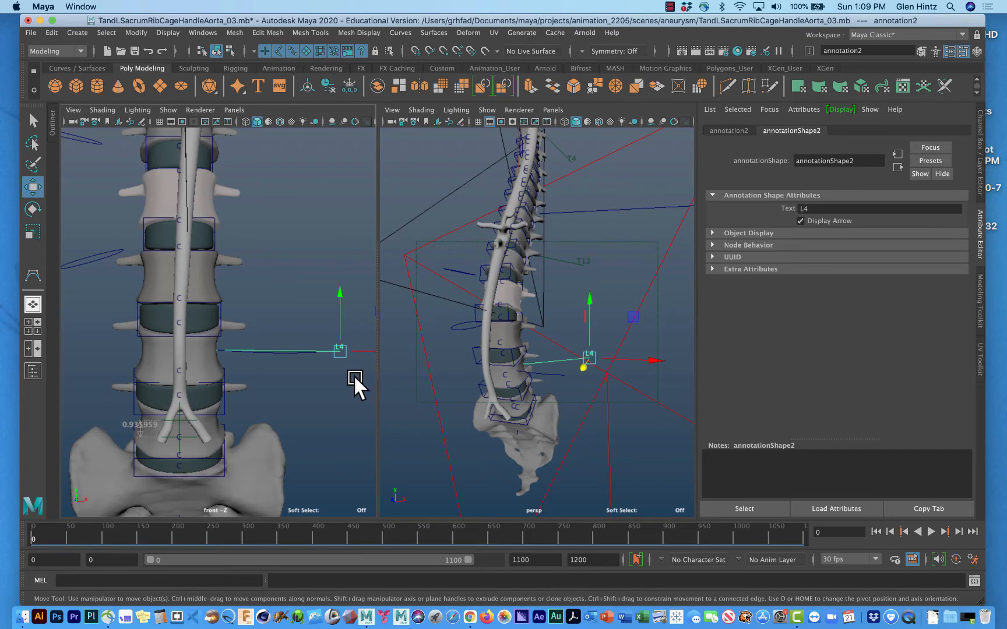
{"action": "scroll", "coordinate": [306, 260], "scroll_direction": "up", "scroll_amount": 1}
{"action": "middle_click_drag", "start_coordinate": [305, 261], "coordinate": [300, 300], "text": "alt"}
{"action": "right_click_drag", "start_coordinate": [308, 303], "coordinate": [253, 260]}
{"action": "left_click", "coordinate": [289, 180]}
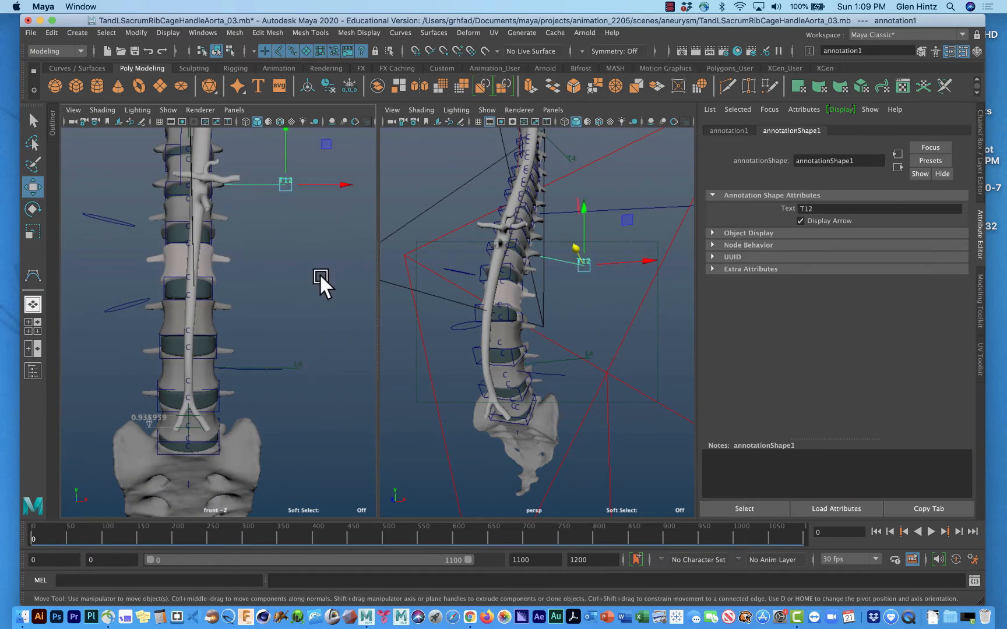
{"action": "left_click", "coordinate": [77, 32]}
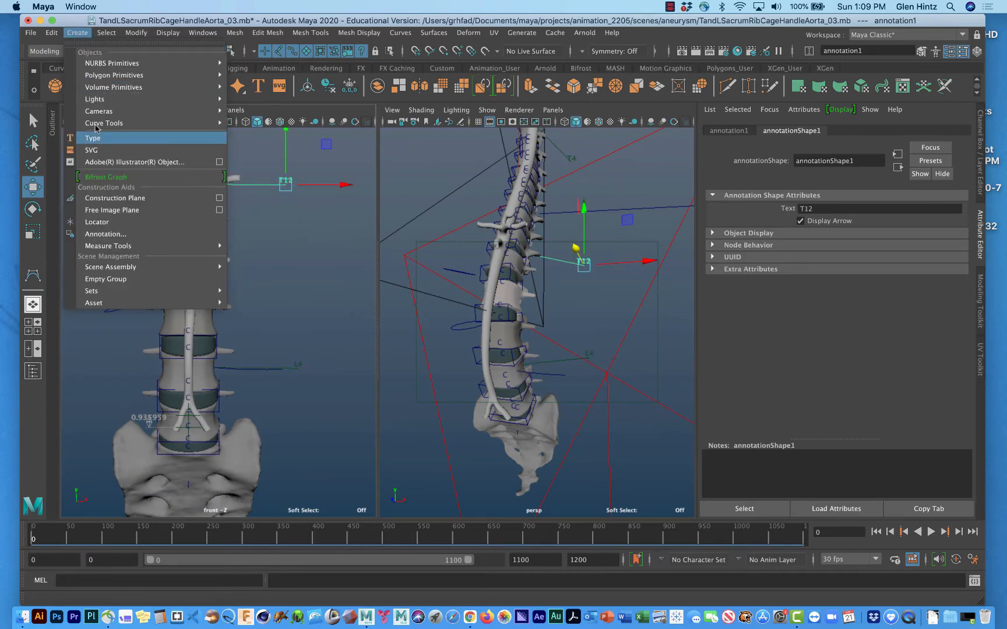
{"action": "left_click", "coordinate": [320, 286]}
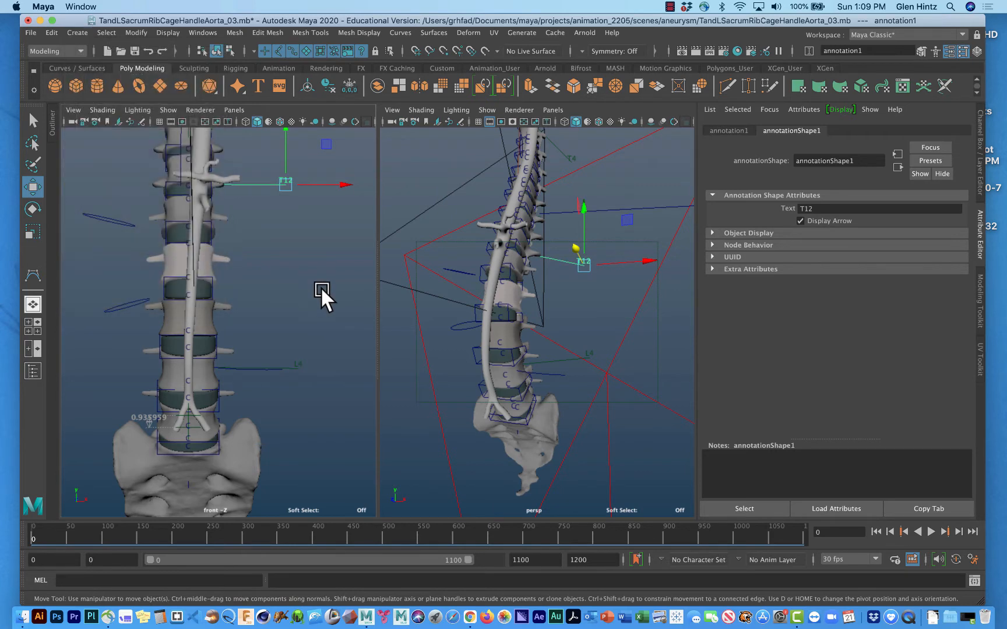
- Attach an annotation reading "L1" to the first lumbar vertebra
{"action": "left_click", "coordinate": [171, 208]}
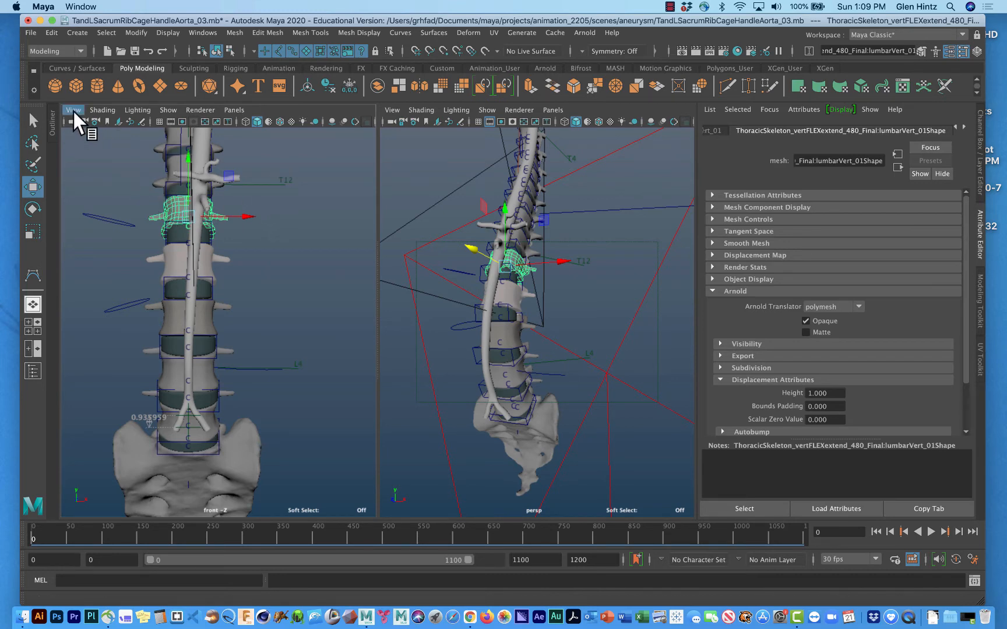
{"action": "left_click", "coordinate": [74, 32]}
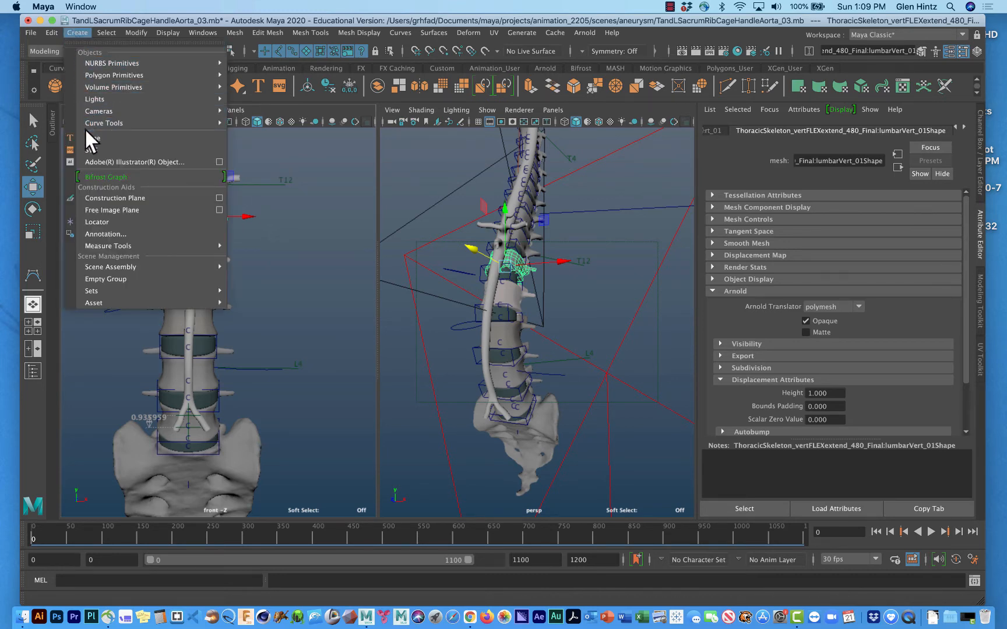
{"action": "left_click", "coordinate": [105, 233]}
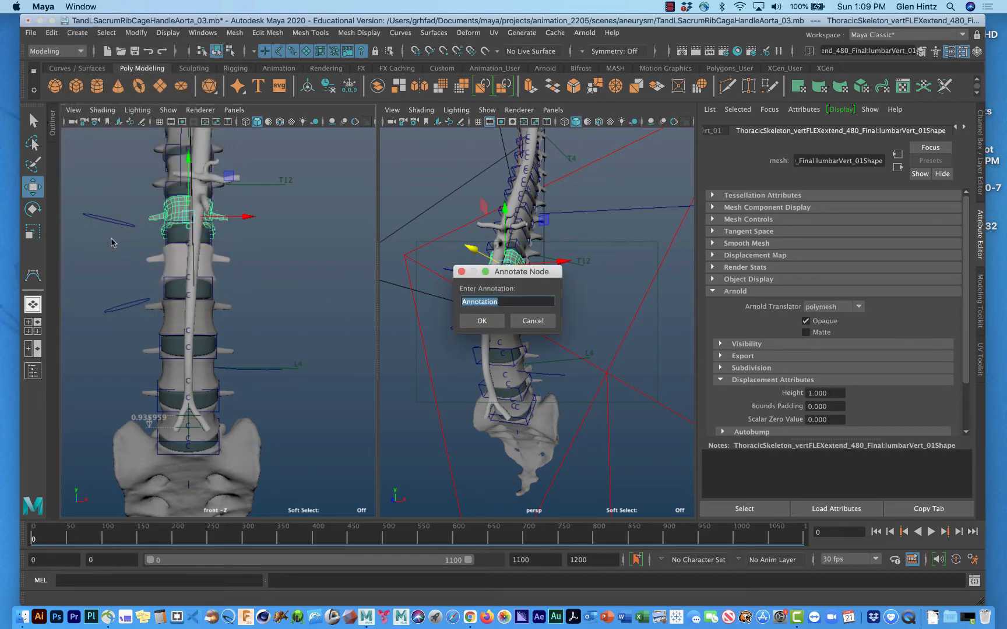
{"action": "type", "text": "L1"}
{"action": "key", "text": "Return"}
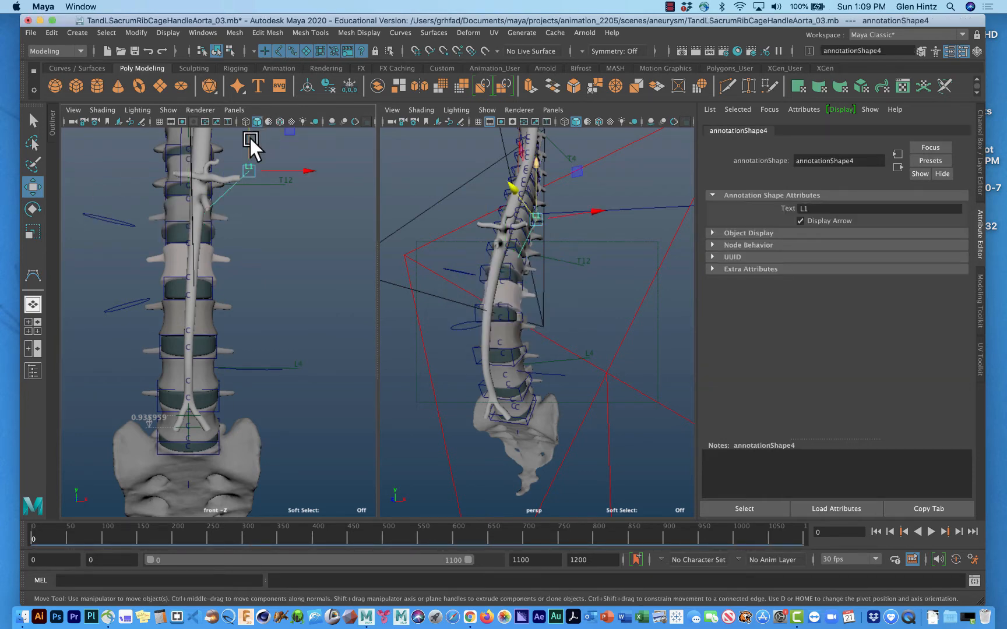
- Move the L1 annotation beside its vertebra, below T12, to about 7.4, -20.0, -12.6 cm
{"action": "mouse_move", "coordinate": [249, 136]}
{"action": "left_mouse_down"}
{"action": "mouse_move", "coordinate": [262, 197]}
{"action": "mouse_move", "coordinate": [328, 223]}
{"action": "left_mouse_up"}
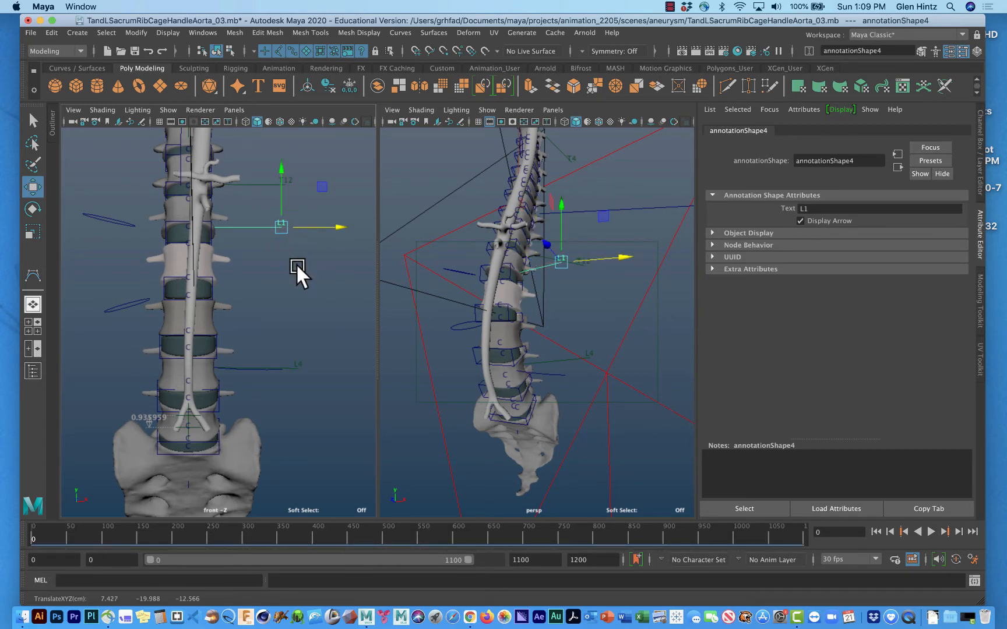
{"action": "scroll", "coordinate": [296, 259], "scroll_direction": "up", "scroll_amount": 5}
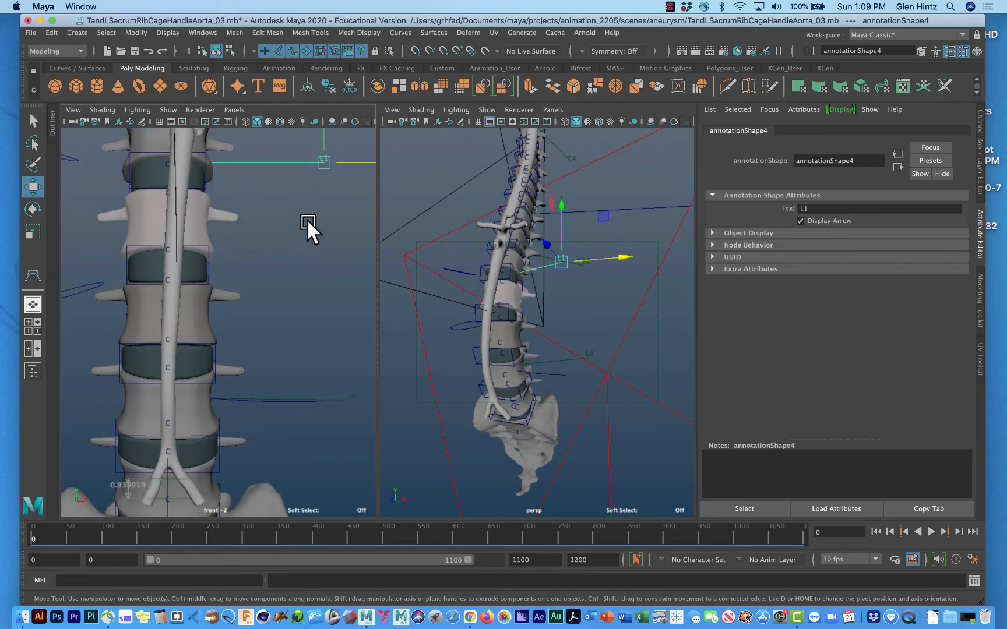
{"action": "middle_click_drag", "start_coordinate": [306, 219], "coordinate": [286, 287], "text": "alt"}
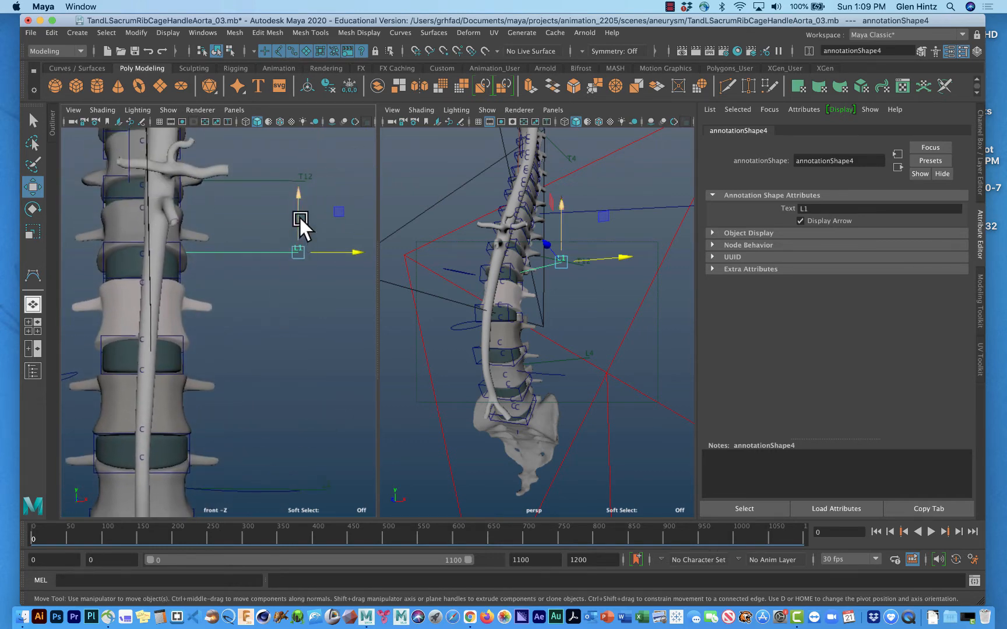
{"action": "left_click_drag", "start_coordinate": [299, 215], "coordinate": [299, 220]}
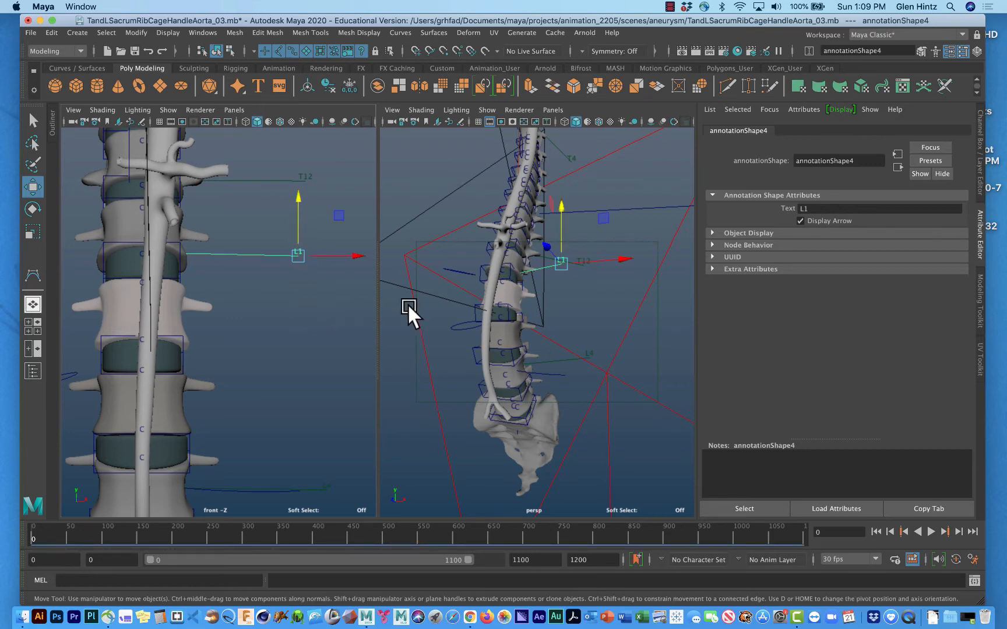
{"action": "left_click_drag", "start_coordinate": [407, 304], "coordinate": [524, 330], "text": "alt"}
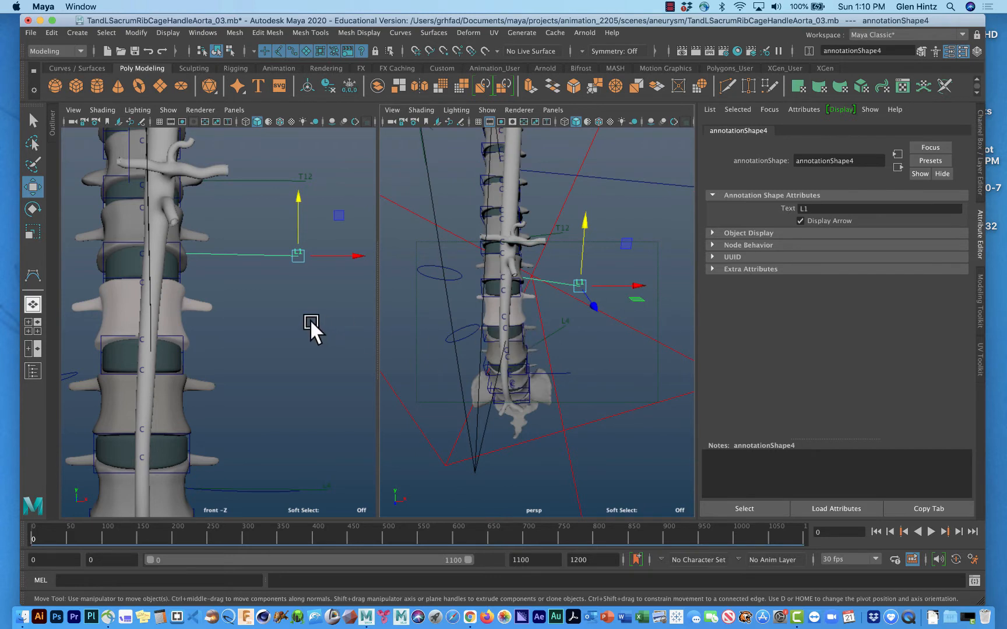
{"action": "left_click_drag", "start_coordinate": [296, 207], "coordinate": [296, 205]}
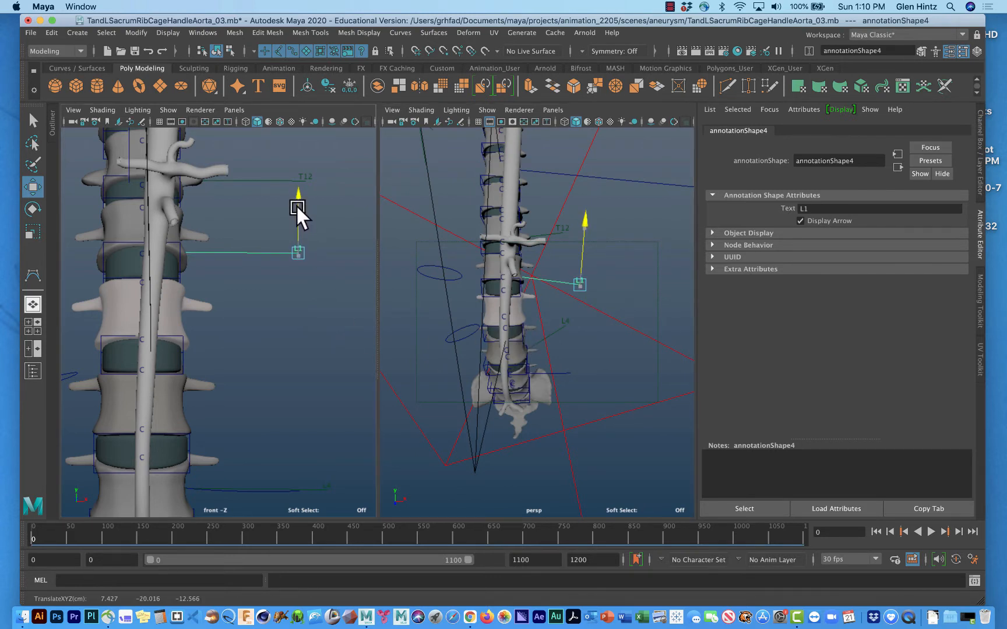
{"action": "left_click_drag", "start_coordinate": [296, 204], "coordinate": [296, 204]}
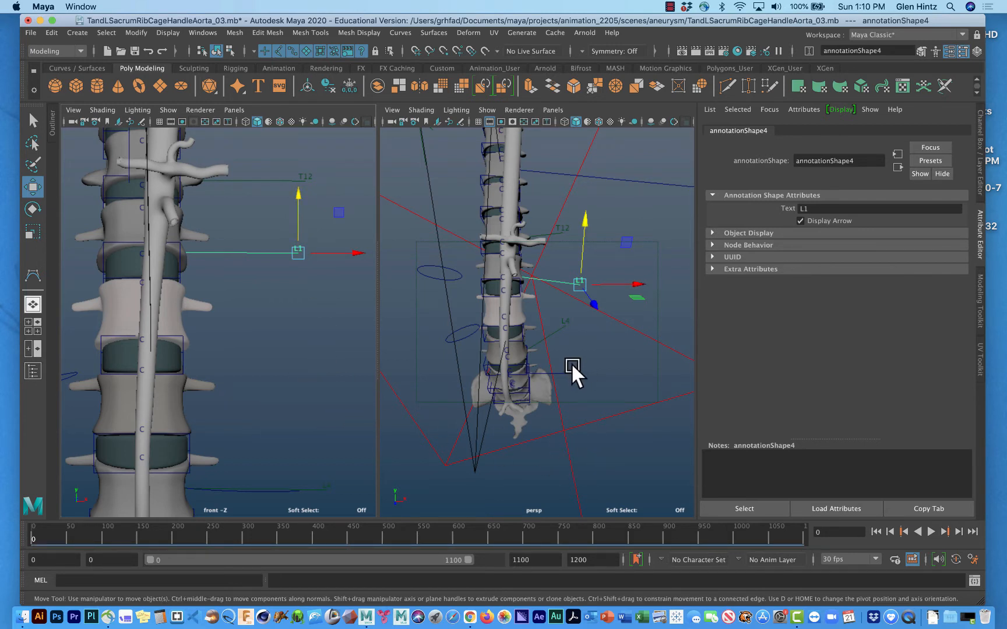
- Select the curve near L4 and raise it to the level of the L1 annotation in the front view
{"action": "left_click", "coordinate": [566, 371]}
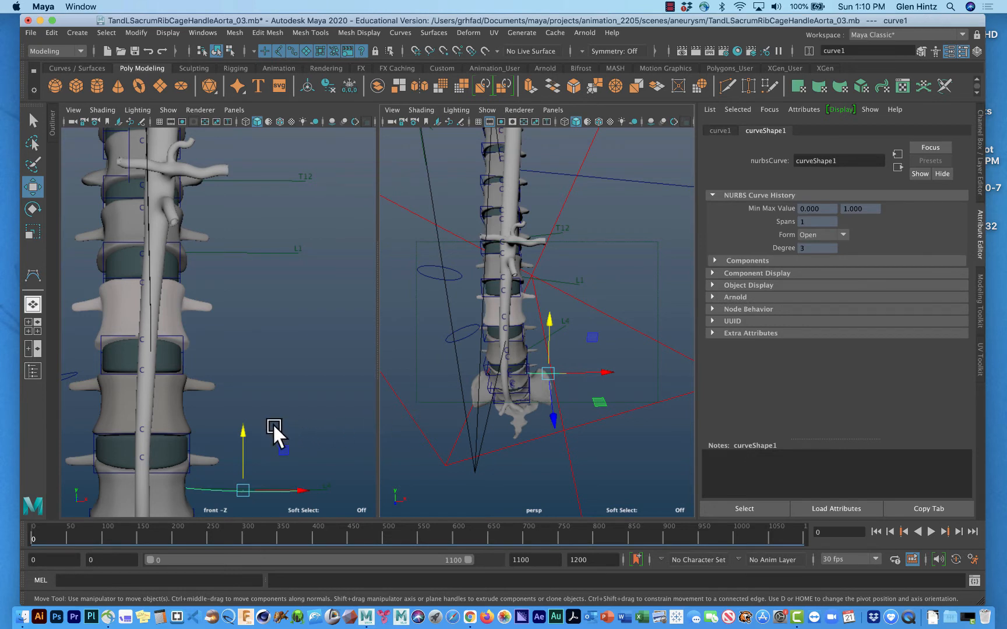
{"action": "left_click_drag", "start_coordinate": [245, 427], "coordinate": [260, 192]}
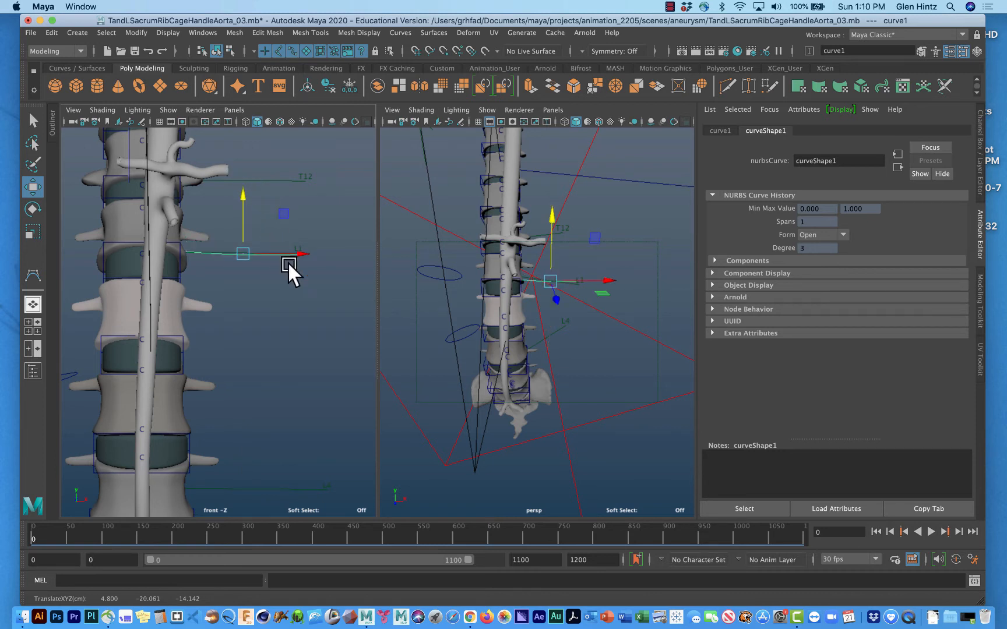
{"action": "left_click", "coordinate": [310, 304], "text": "alt"}
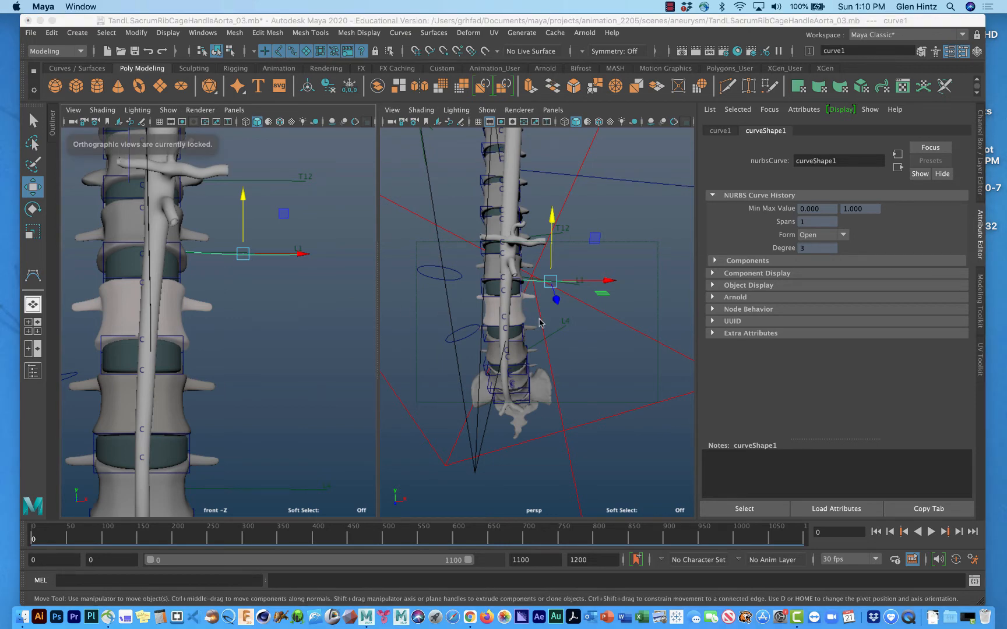
- Move the curve slightly above the L1 annotation and adjust its depth against the aorta in the perspective view
{"action": "left_click_drag", "start_coordinate": [541, 323], "coordinate": [466, 301], "text": "alt"}
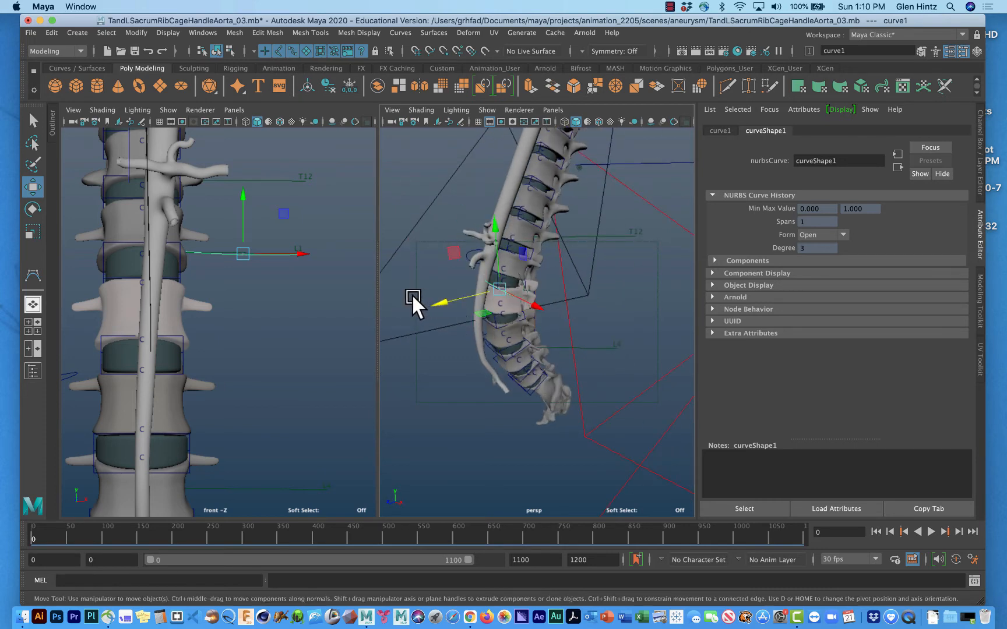
{"action": "right_click_drag", "start_coordinate": [411, 294], "coordinate": [449, 312], "text": "alt"}
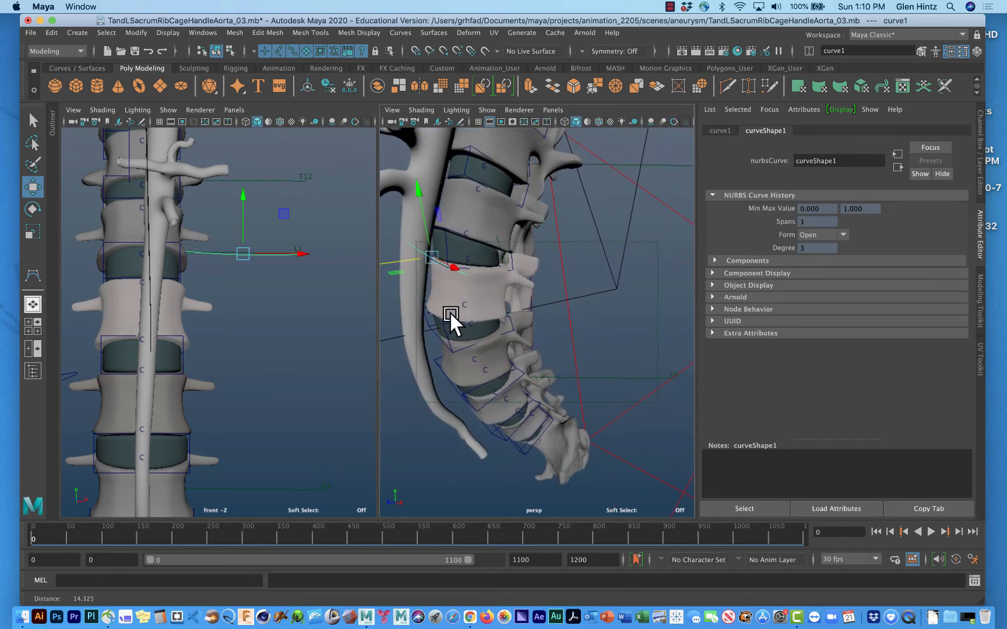
{"action": "left_click_drag", "start_coordinate": [421, 190], "coordinate": [423, 155]}
{"action": "left_click_drag", "start_coordinate": [393, 231], "coordinate": [410, 231]}
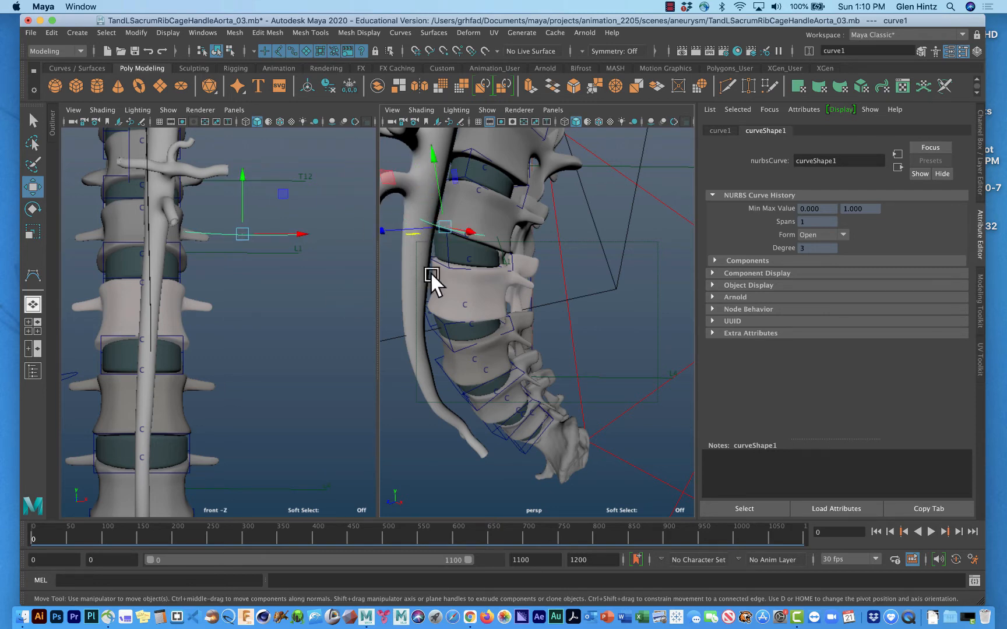
- Switch the curve to control vertices and move the third one in Z and X to about 4.9, -19.2, -12.8 cm
{"action": "left_click_drag", "start_coordinate": [430, 272], "coordinate": [462, 314], "text": "alt"}
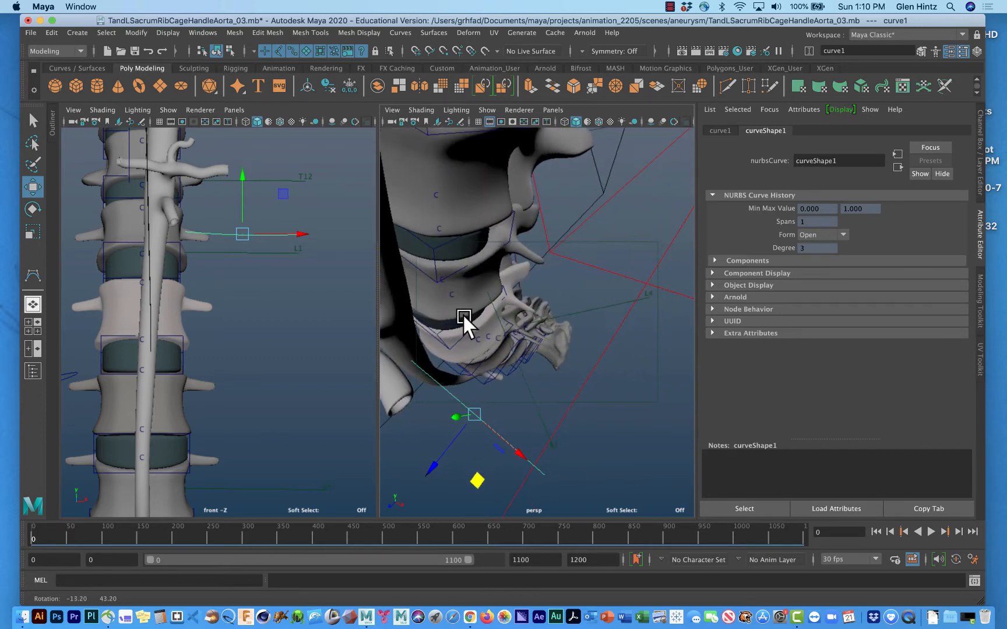
{"action": "right_click", "coordinate": [455, 395]}
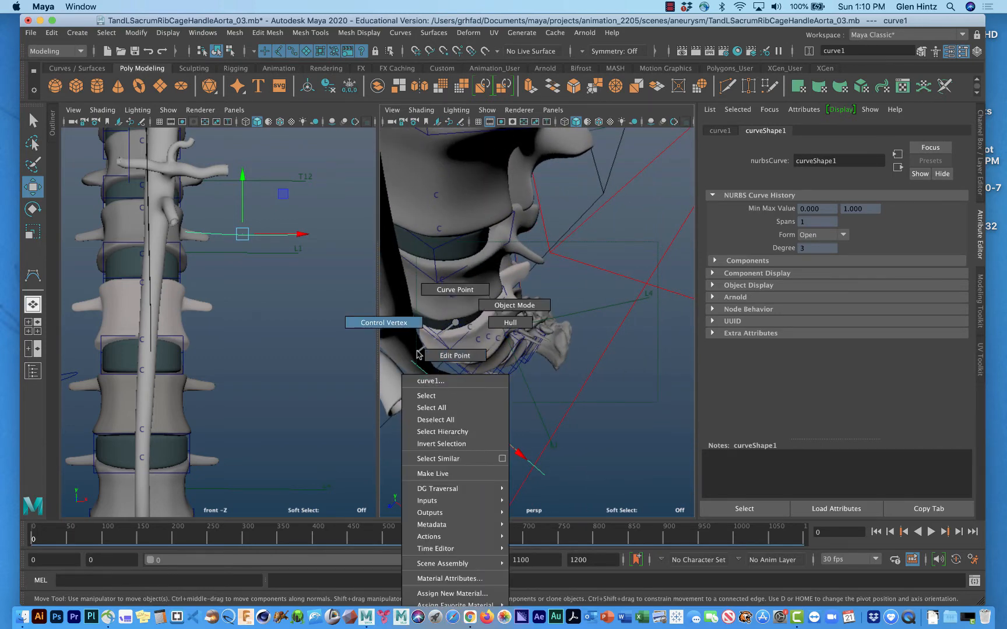
{"action": "left_click", "coordinate": [385, 322]}
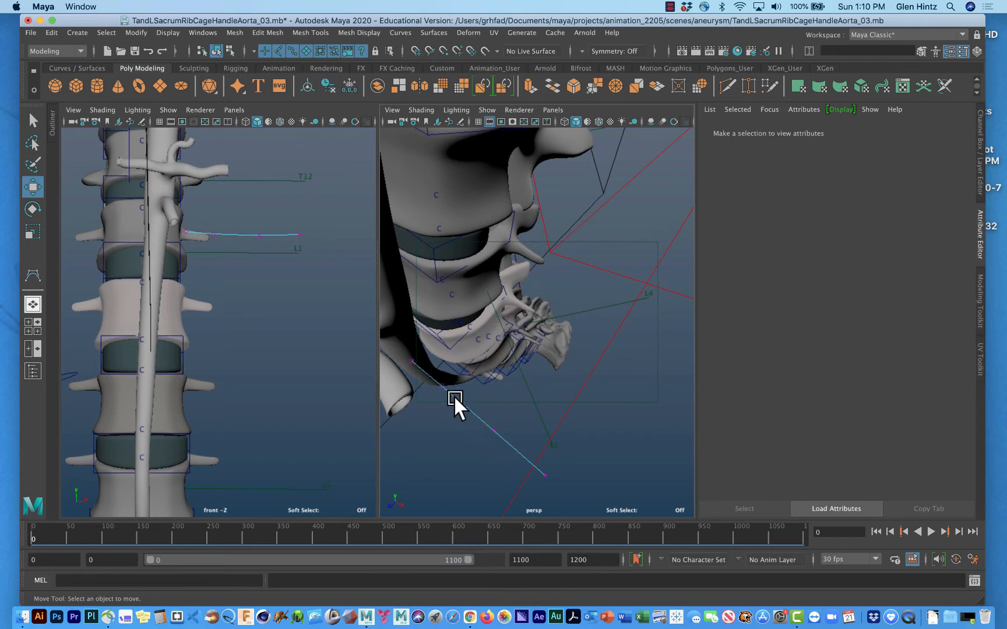
{"action": "left_click", "coordinate": [494, 430]}
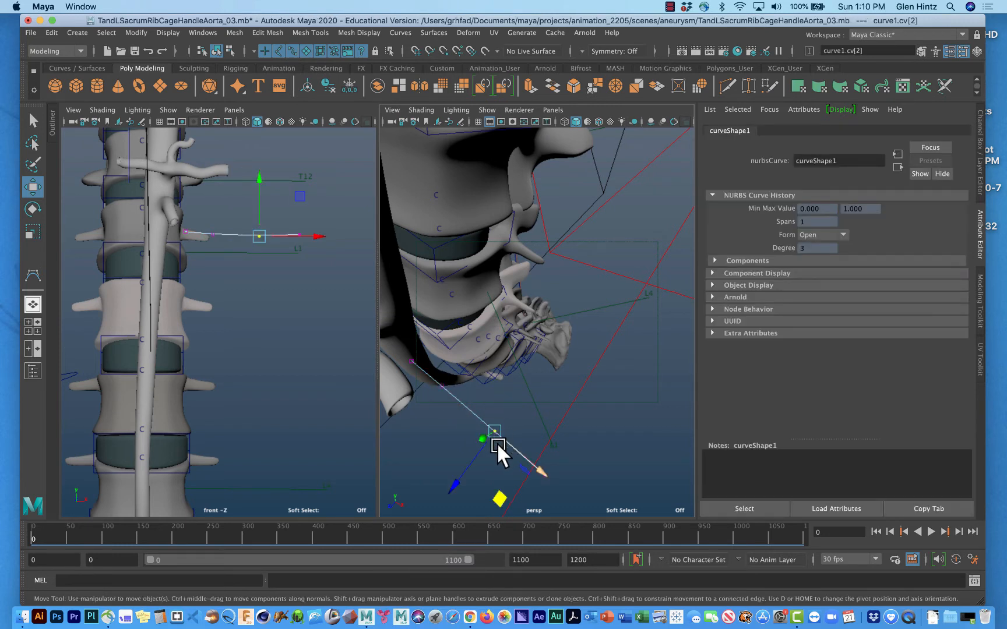
{"action": "middle_click_drag", "start_coordinate": [453, 478], "coordinate": [466, 446]}
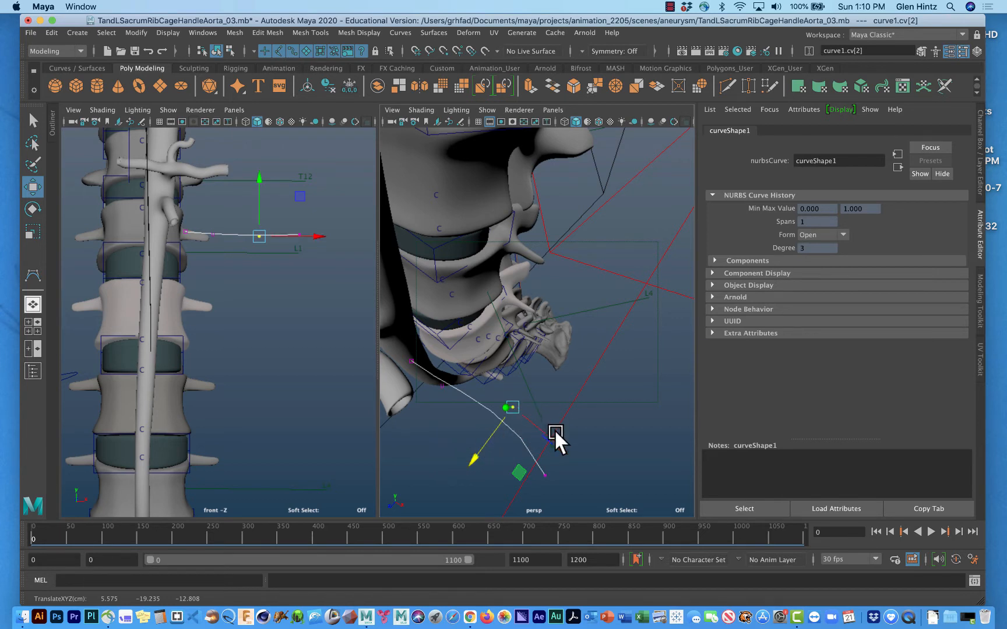
{"action": "left_click_drag", "start_coordinate": [553, 436], "coordinate": [538, 422]}
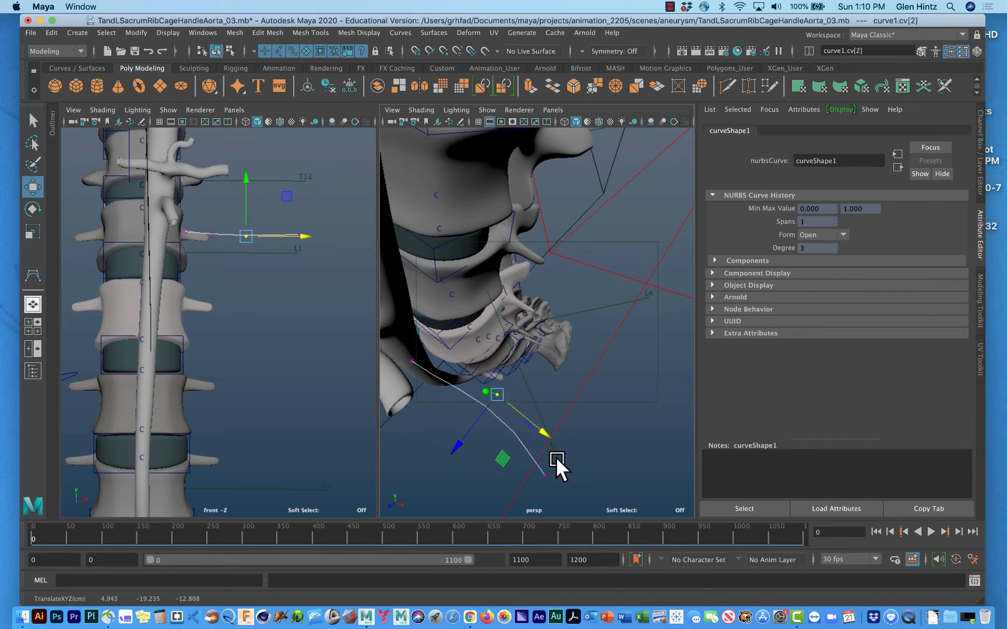
- Insert a knot in the curve at parameter about 0.797, using At selection and increasing multiplicity by 1
{"action": "right_click", "coordinate": [520, 436]}
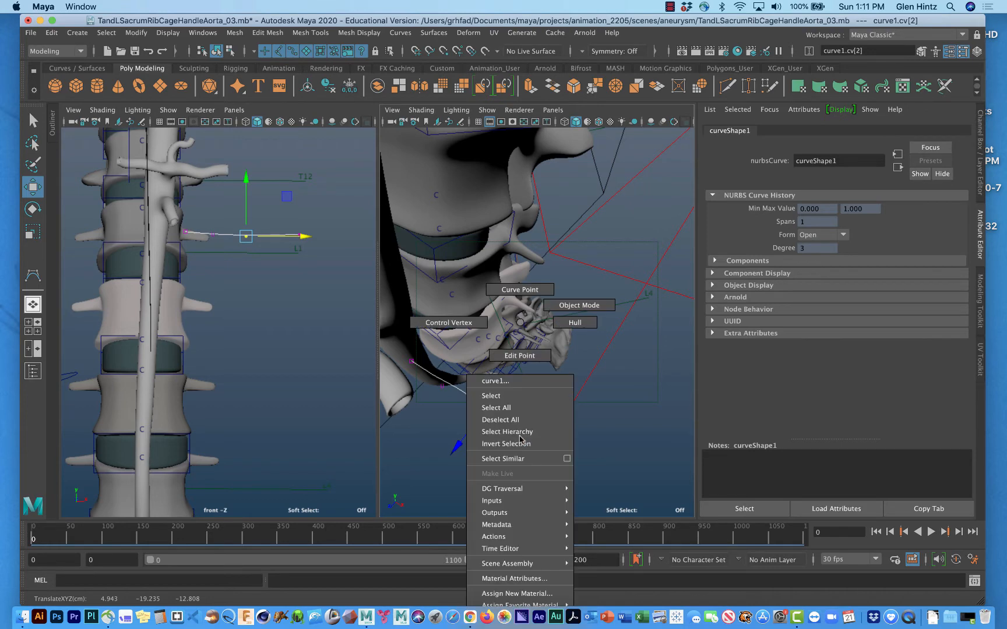
{"action": "left_click", "coordinate": [522, 289]}
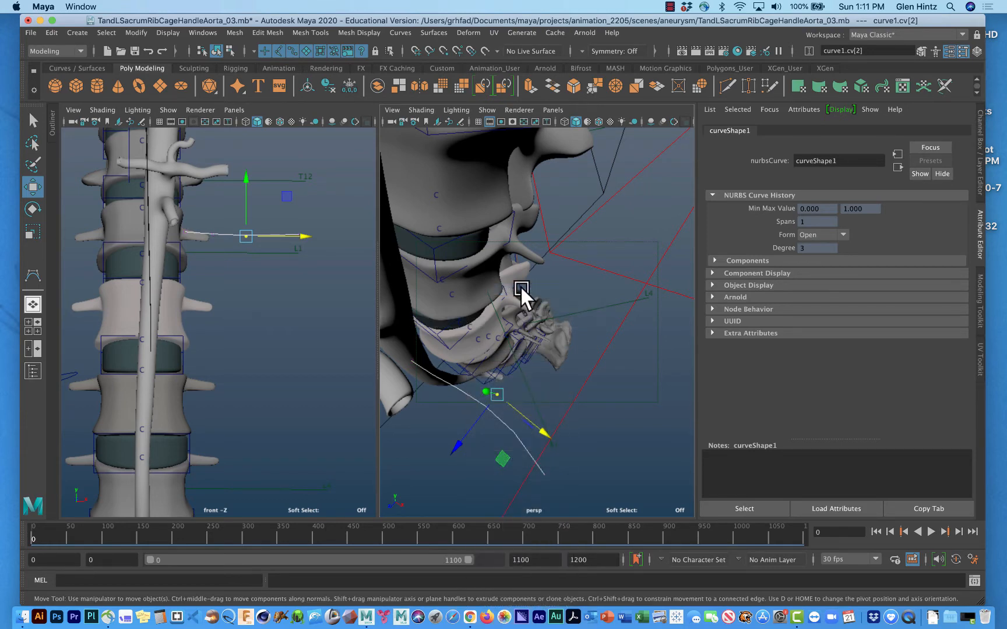
{"action": "left_click", "coordinate": [519, 438]}
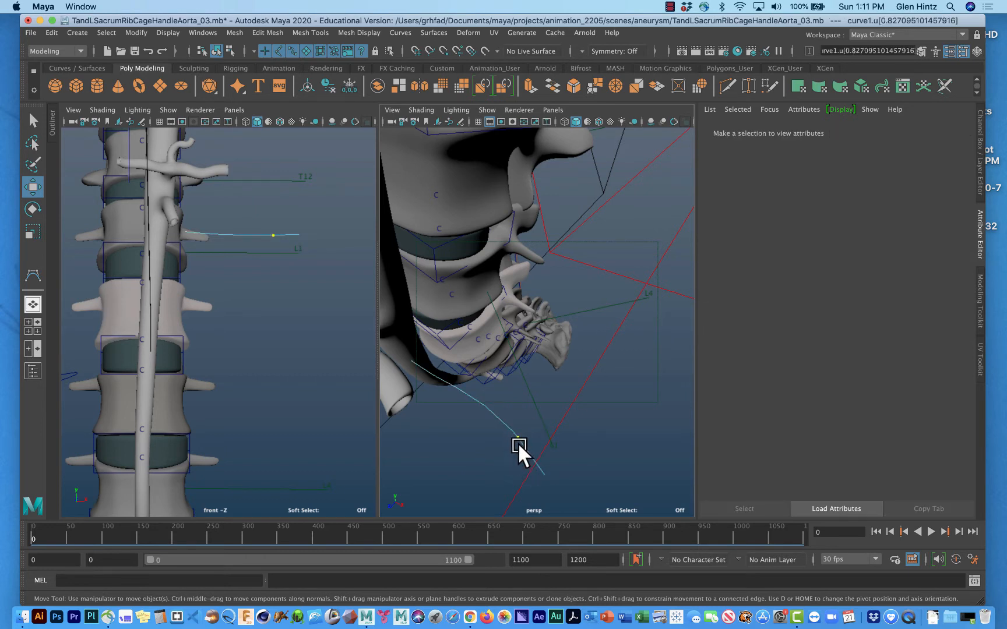
{"action": "left_click", "coordinate": [508, 425]}
{"action": "left_click_drag", "start_coordinate": [543, 427], "coordinate": [581, 326], "text": "alt"}
{"action": "right_click_drag", "start_coordinate": [581, 326], "coordinate": [550, 358], "text": "alt"}
{"action": "left_click_drag", "start_coordinate": [550, 357], "coordinate": [561, 364], "text": "alt"}
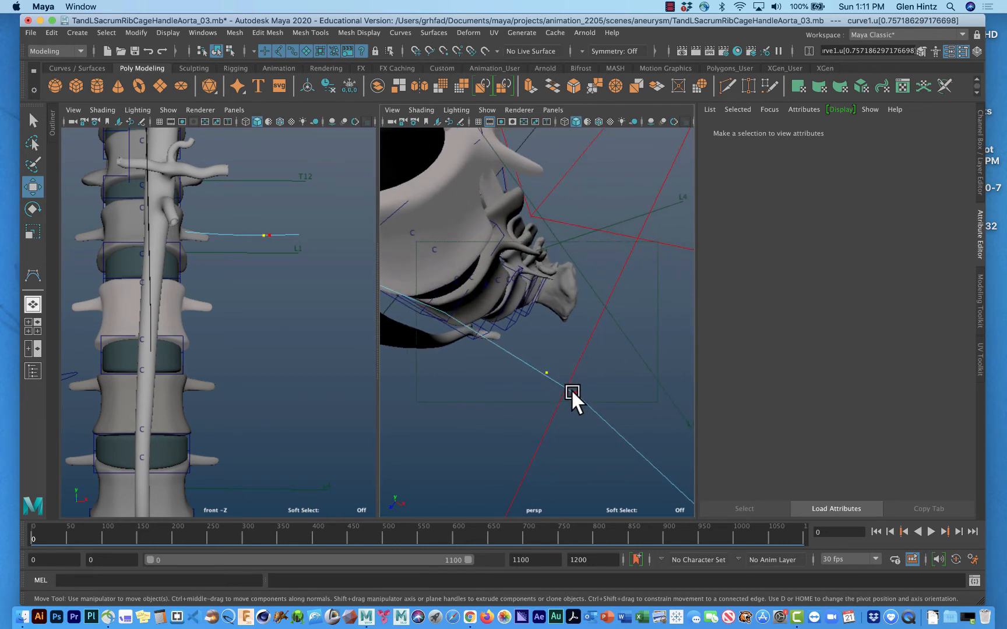
{"action": "left_click", "coordinate": [574, 393]}
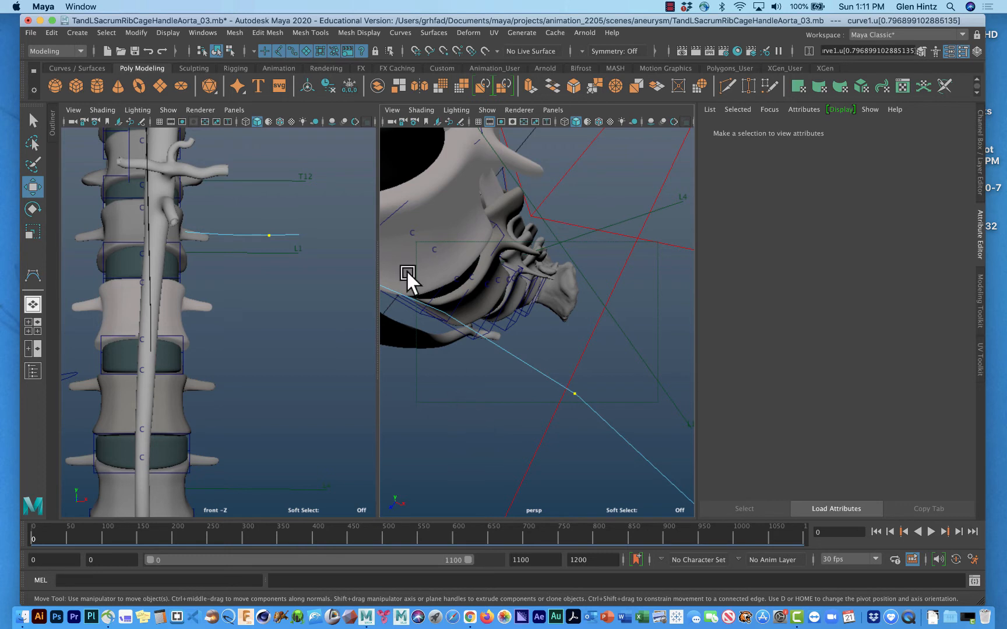
{"action": "left_click", "coordinate": [400, 33]}
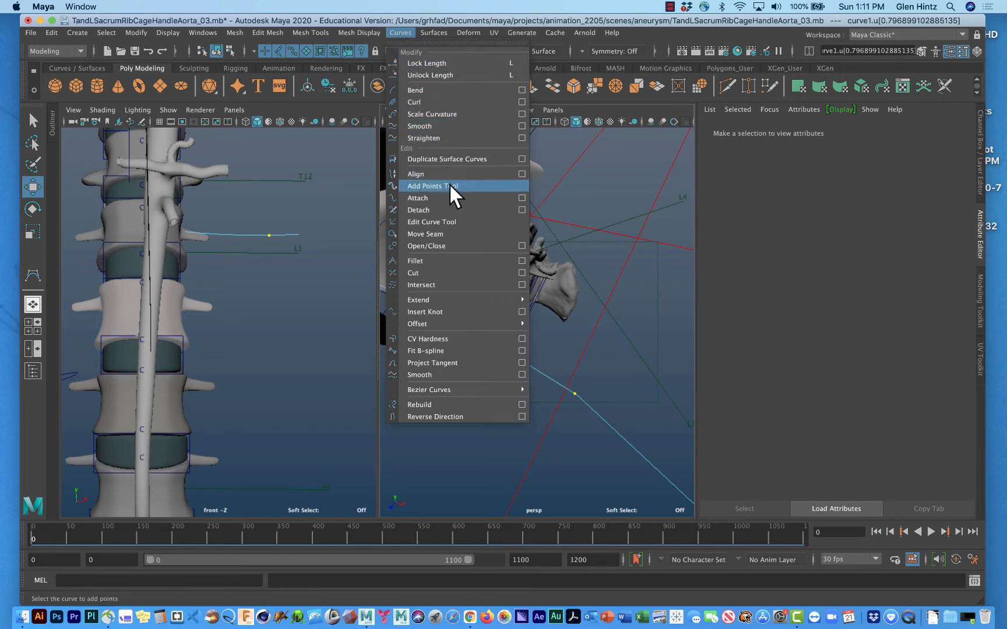
{"action": "left_click", "coordinate": [521, 311]}
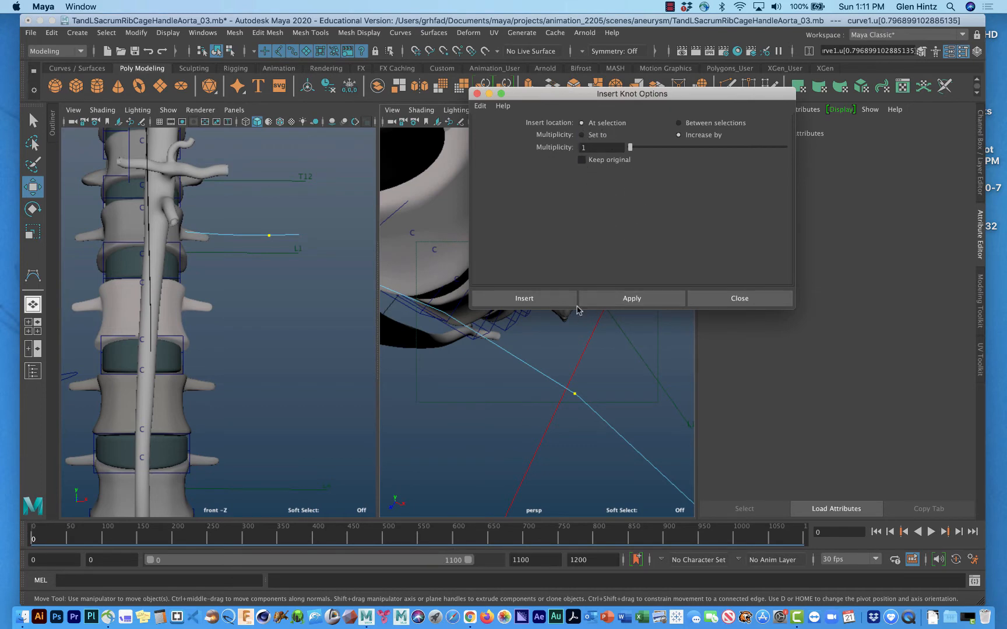
{"action": "left_click", "coordinate": [533, 296]}
{"action": "right_click_drag", "start_coordinate": [611, 421], "coordinate": [545, 326]}
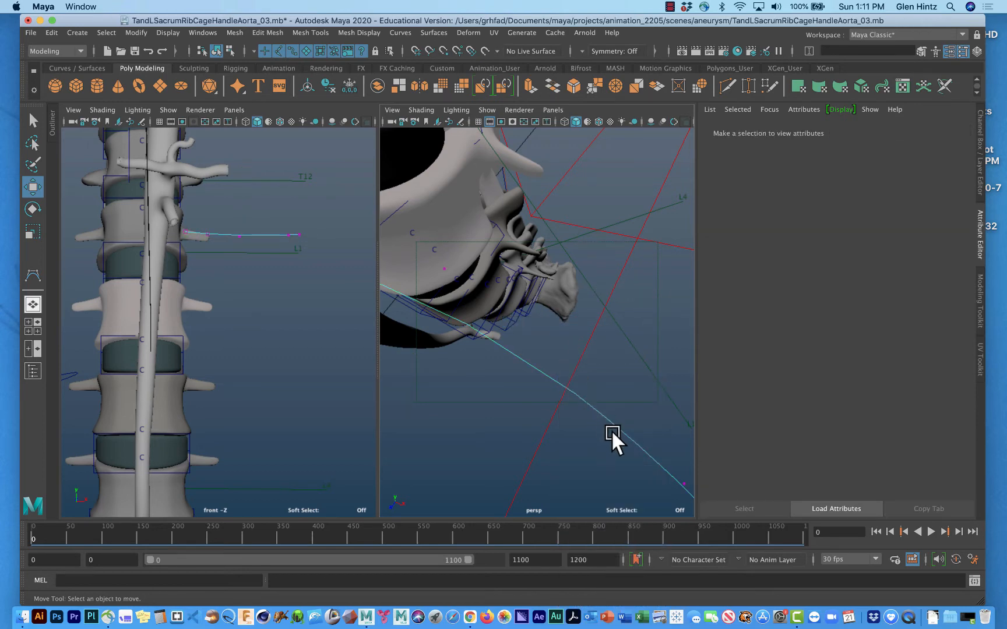
- Move the curve's fourth control vertex inward in X and raise it, to about 5.8, -18.9, -11.8 cm
{"action": "scroll", "coordinate": [617, 424], "scroll_direction": "down", "scroll_amount": 5}
{"action": "scroll", "coordinate": [617, 424], "scroll_direction": "up", "scroll_amount": 4}
{"action": "scroll", "coordinate": [616, 424], "scroll_direction": "down", "scroll_amount": 4}
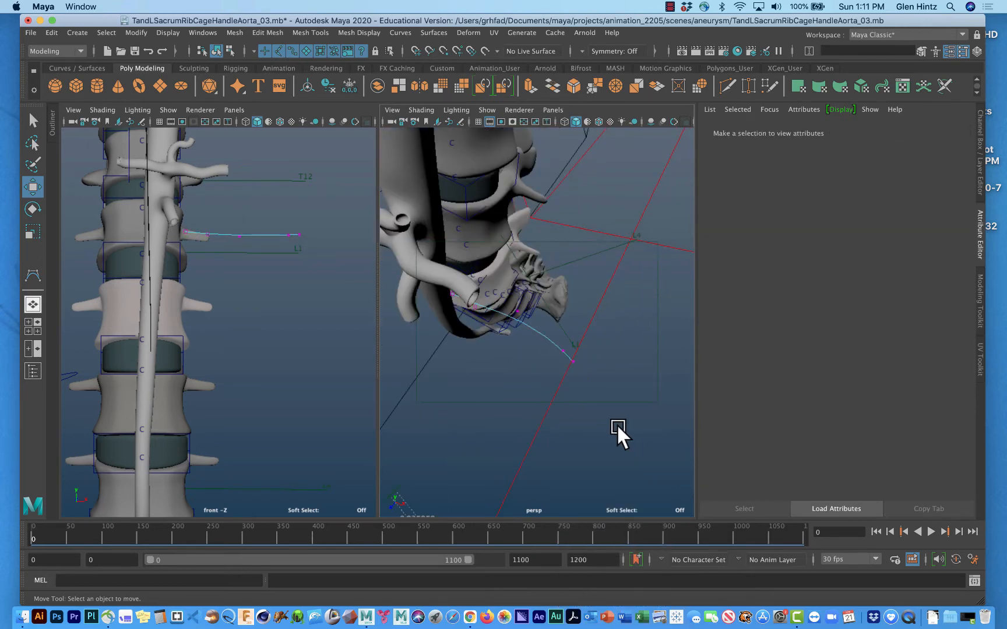
{"action": "scroll", "coordinate": [617, 424], "scroll_direction": "up", "scroll_amount": 3}
{"action": "scroll", "coordinate": [617, 423], "scroll_direction": "down", "scroll_amount": 6}
{"action": "scroll", "coordinate": [617, 423], "scroll_direction": "up", "scroll_amount": 3}
{"action": "left_click", "coordinate": [561, 349]}
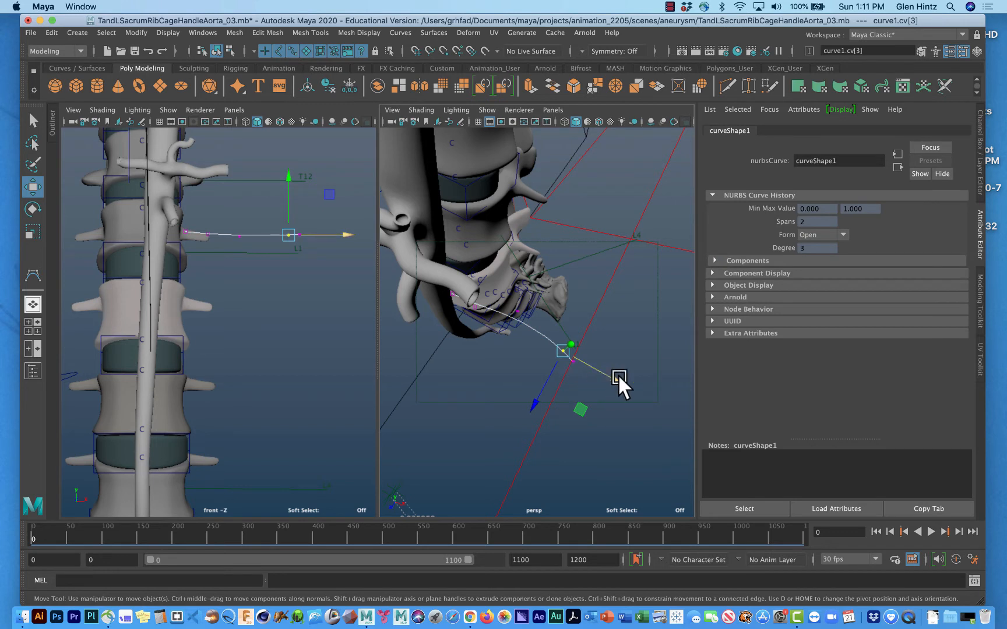
{"action": "left_click_drag", "start_coordinate": [618, 375], "coordinate": [588, 368]}
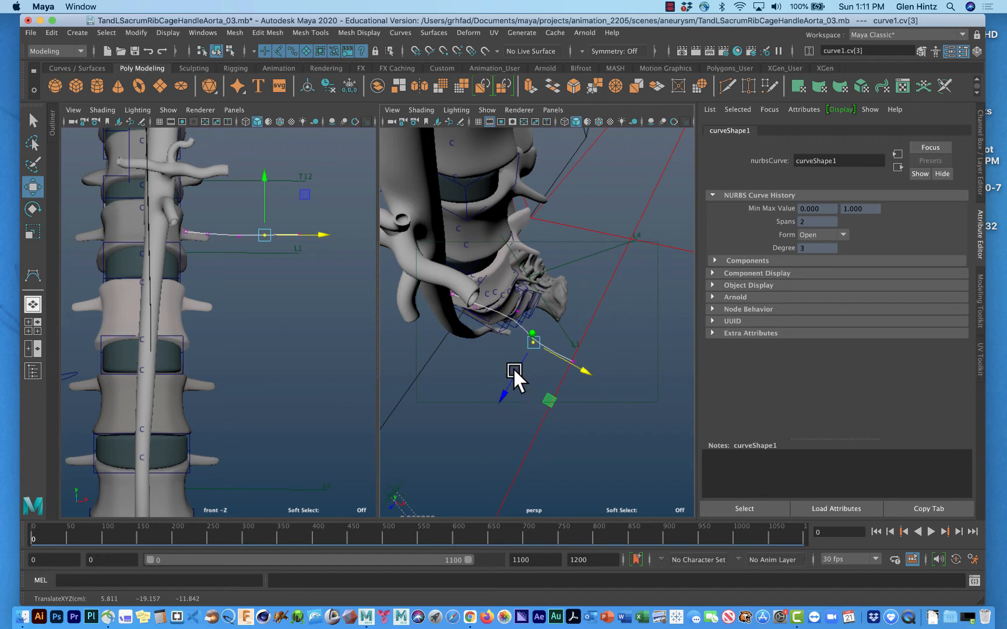
{"action": "left_click_drag", "start_coordinate": [262, 173], "coordinate": [262, 168]}
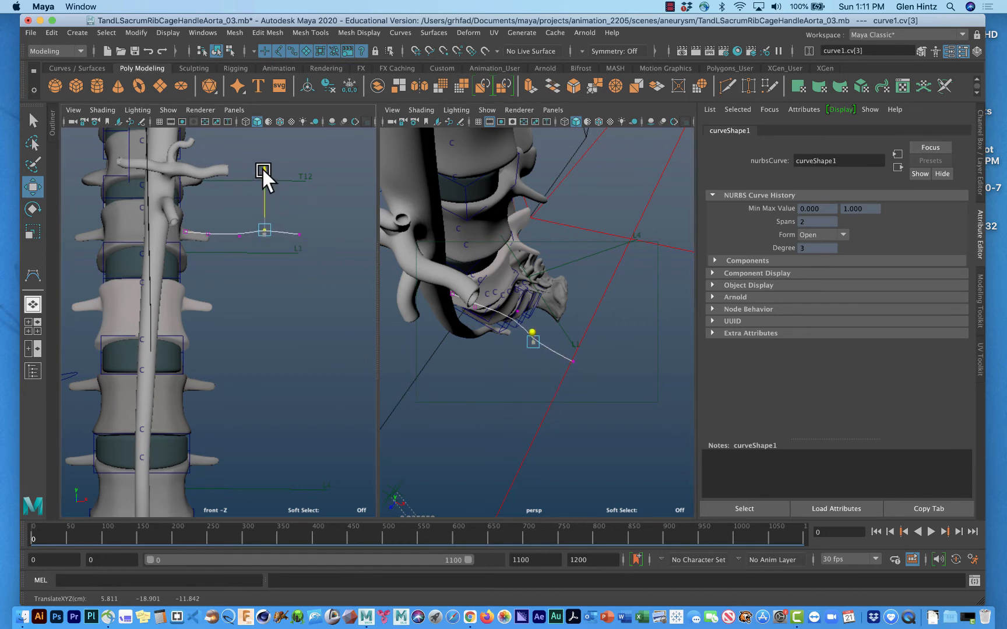
- Raise the third control vertex to about -18.9 cm in Y, shift it towards the aorta, and move the second to about 2.8 cm in X
{"action": "left_click", "coordinate": [239, 235]}
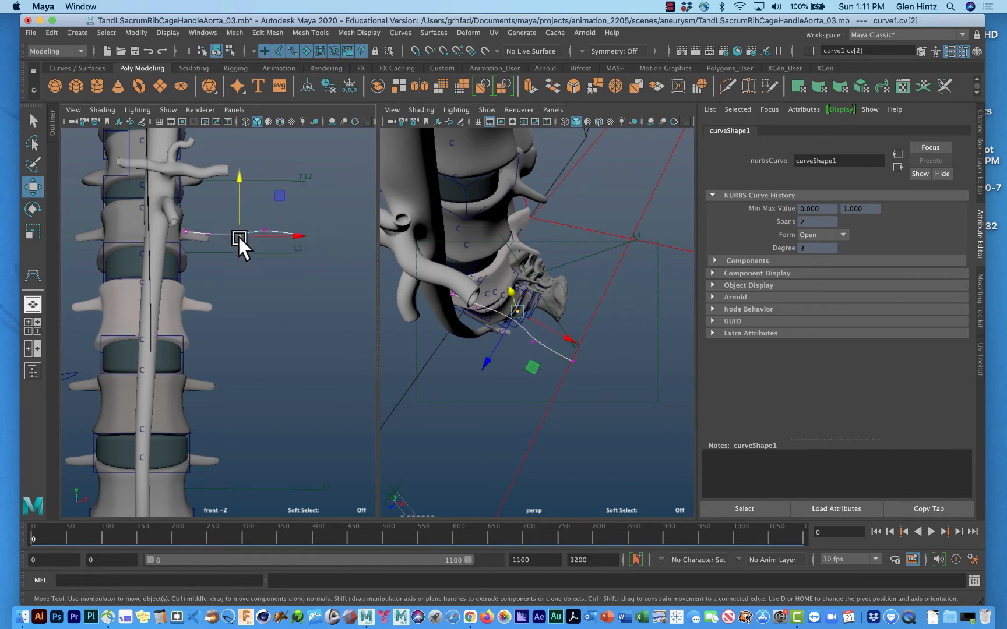
{"action": "left_click_drag", "start_coordinate": [238, 192], "coordinate": [237, 187]}
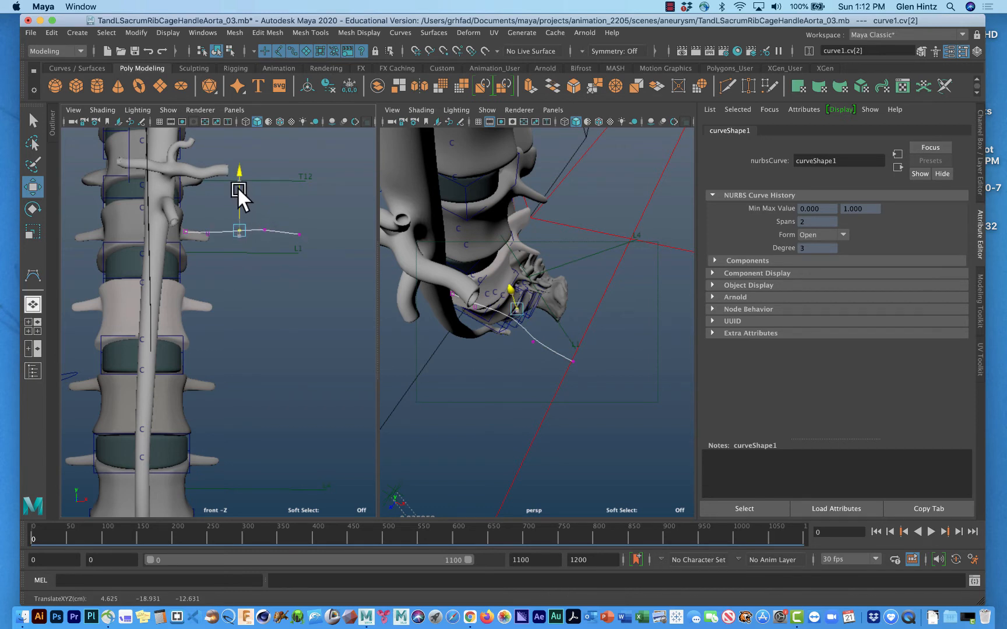
{"action": "left_click_drag", "start_coordinate": [294, 223], "coordinate": [261, 233]}
{"action": "left_click", "coordinate": [208, 234]}
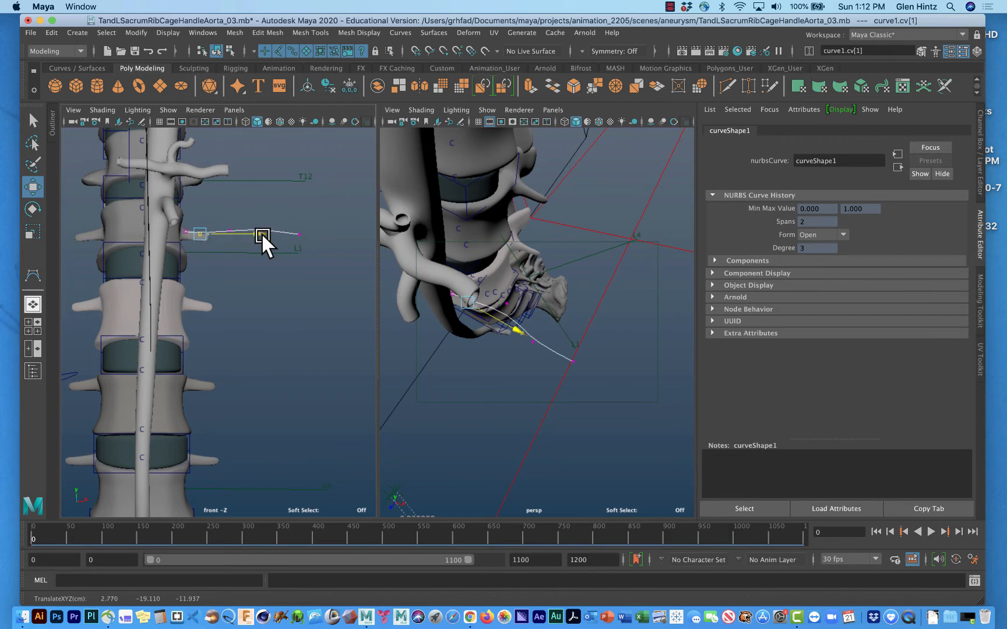
{"action": "left_click_drag", "start_coordinate": [197, 199], "coordinate": [200, 205]}
- Create a cluster on each of the curve's control vertices and switch the curve back to control vertex mode
{"action": "mouse_move", "coordinate": [445, 342]}
{"action": "left_mouse_down"}
{"action": "mouse_move", "coordinate": [486, 347]}
{"action": "mouse_move", "coordinate": [409, 332]}
{"action": "mouse_move", "coordinate": [507, 313]}
{"action": "mouse_move", "coordinate": [464, 343]}
{"action": "left_mouse_up"}
{"action": "right_click_drag", "start_coordinate": [463, 342], "coordinate": [511, 340], "text": "ctrl"}
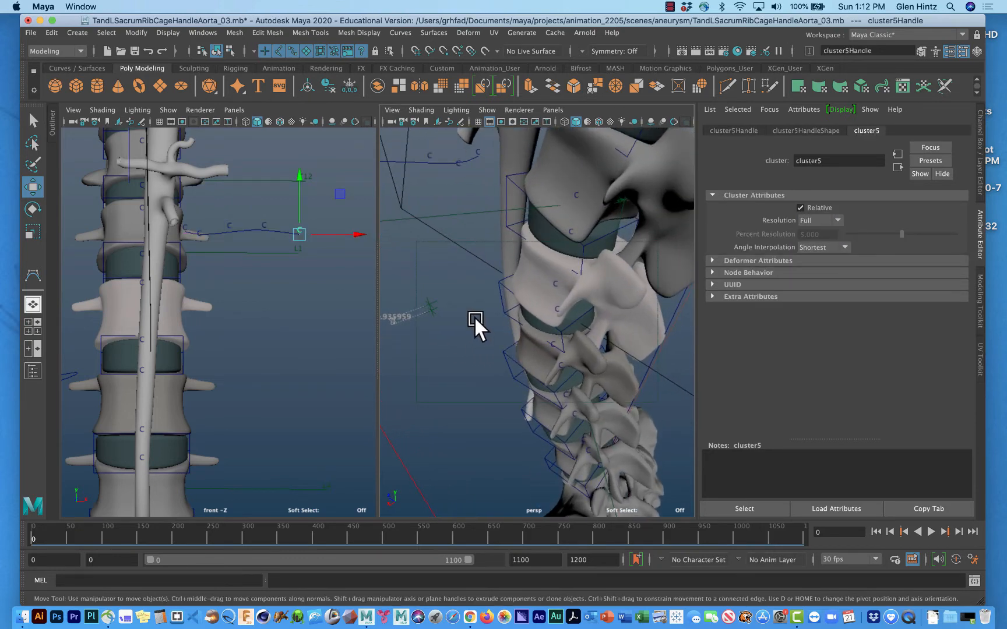
{"action": "left_click", "coordinate": [416, 162]}
{"action": "right_click_drag", "start_coordinate": [439, 158], "coordinate": [385, 157]}
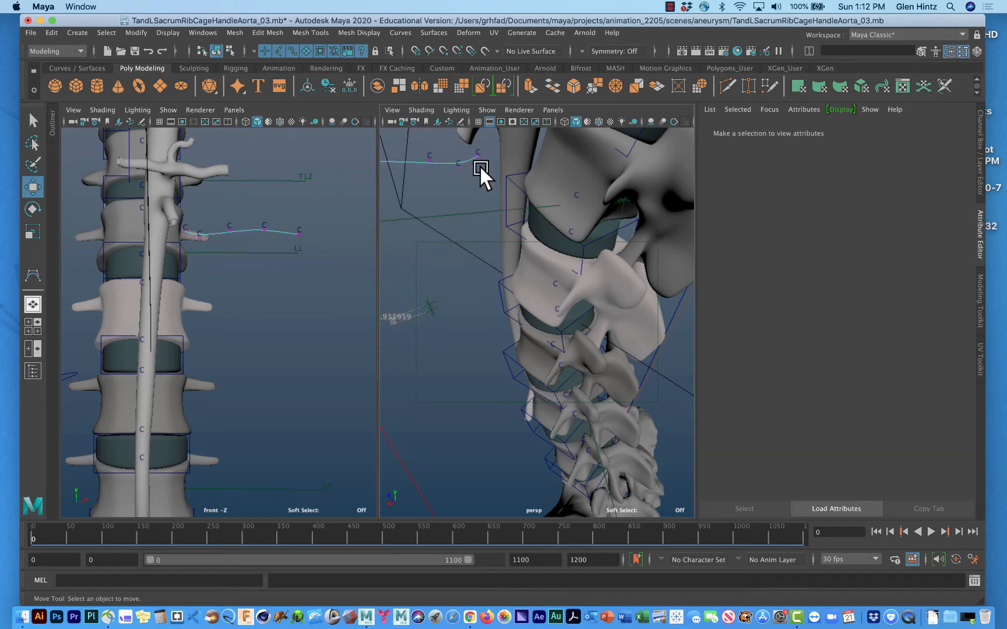
- Move the curve's first control vertex in X and Z to the aorta wall, at about 1.3, -19.0, -12.3 cm
{"action": "right_click_drag", "start_coordinate": [490, 192], "coordinate": [537, 225], "text": "alt"}
{"action": "middle_click_drag", "start_coordinate": [520, 205], "coordinate": [544, 308], "text": "alt"}
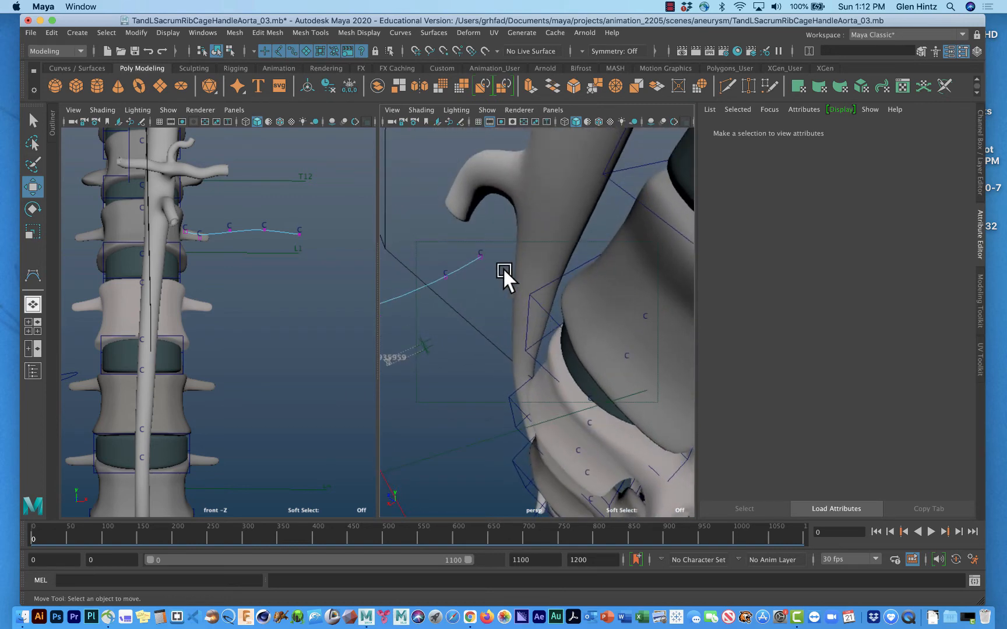
{"action": "left_click", "coordinate": [475, 253]}
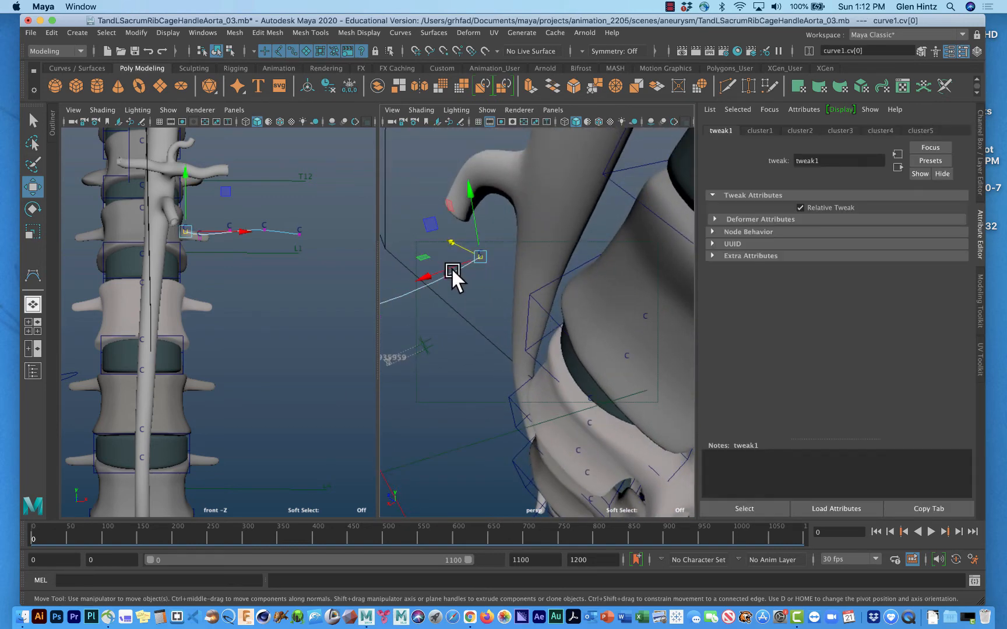
{"action": "left_click_drag", "start_coordinate": [451, 268], "coordinate": [495, 251]}
{"action": "left_click_drag", "start_coordinate": [536, 280], "coordinate": [562, 274], "text": "alt"}
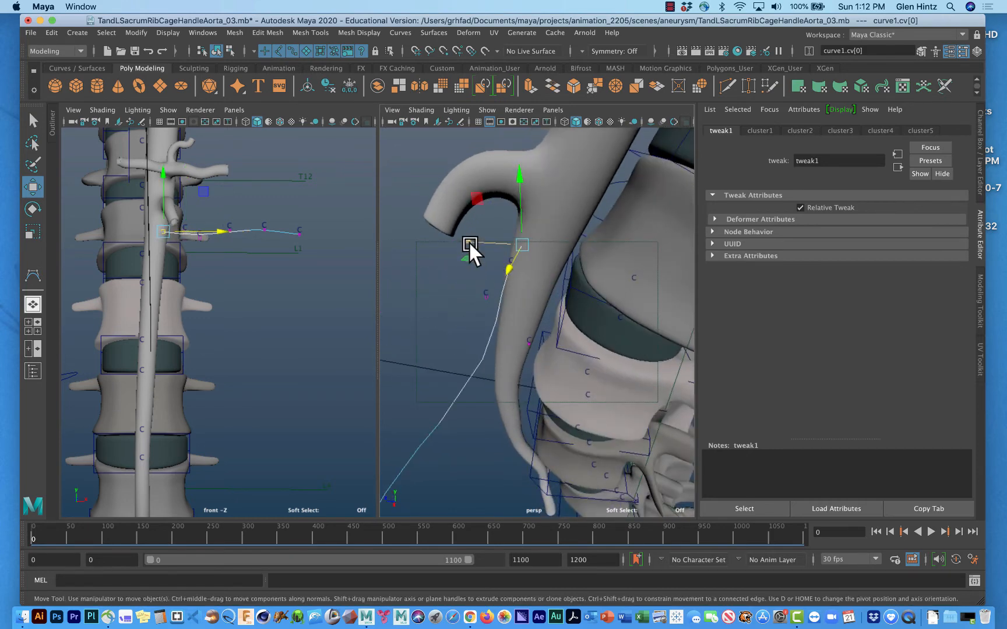
{"action": "left_click_drag", "start_coordinate": [469, 242], "coordinate": [485, 242]}
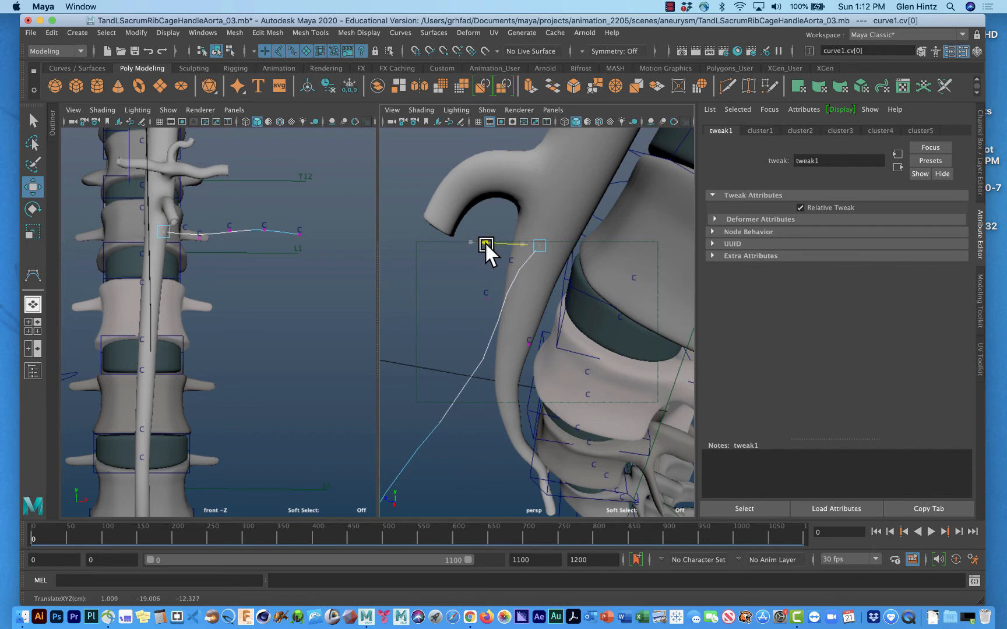
{"action": "left_click_drag", "start_coordinate": [533, 267], "coordinate": [528, 271]}
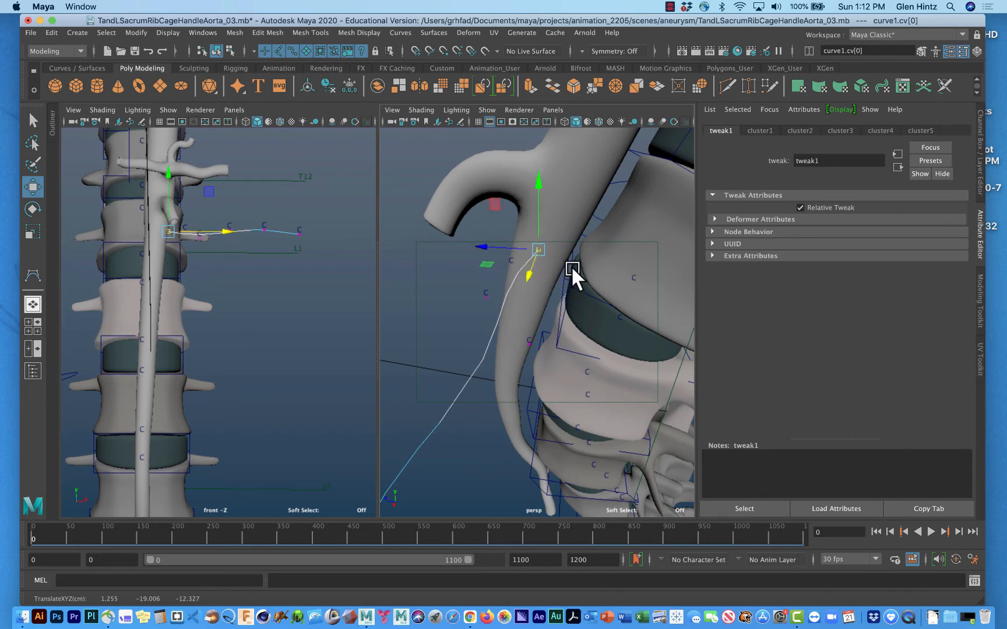
- Display the aorta without smoothing and shift the curve's first control vertex in X to about 1.4, -19.0, -12.3 cm
{"action": "left_click", "coordinate": [562, 224]}
{"action": "key", "text": "1"}
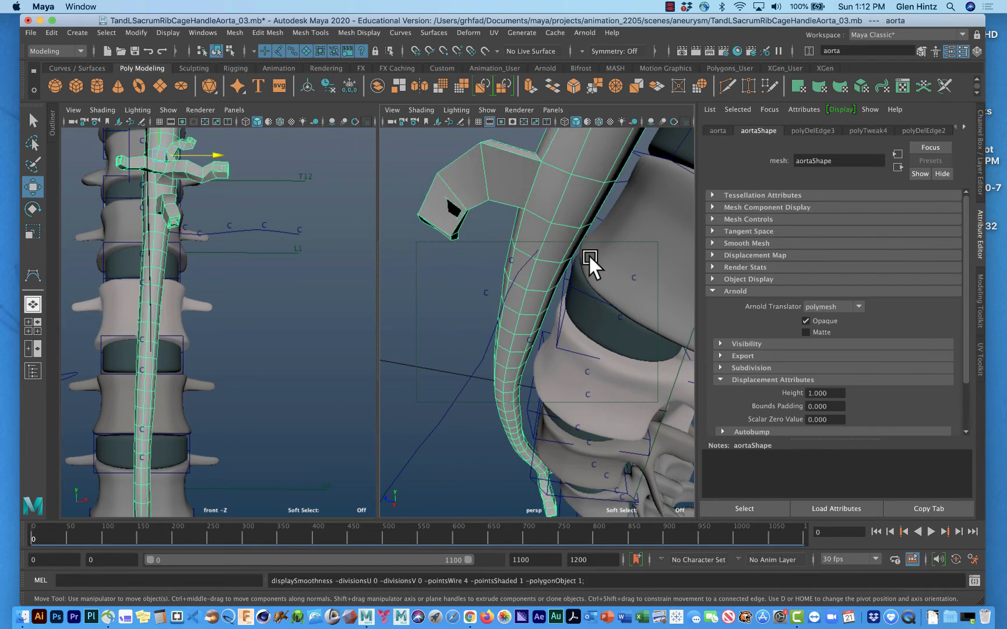
{"action": "left_click", "coordinate": [470, 373]}
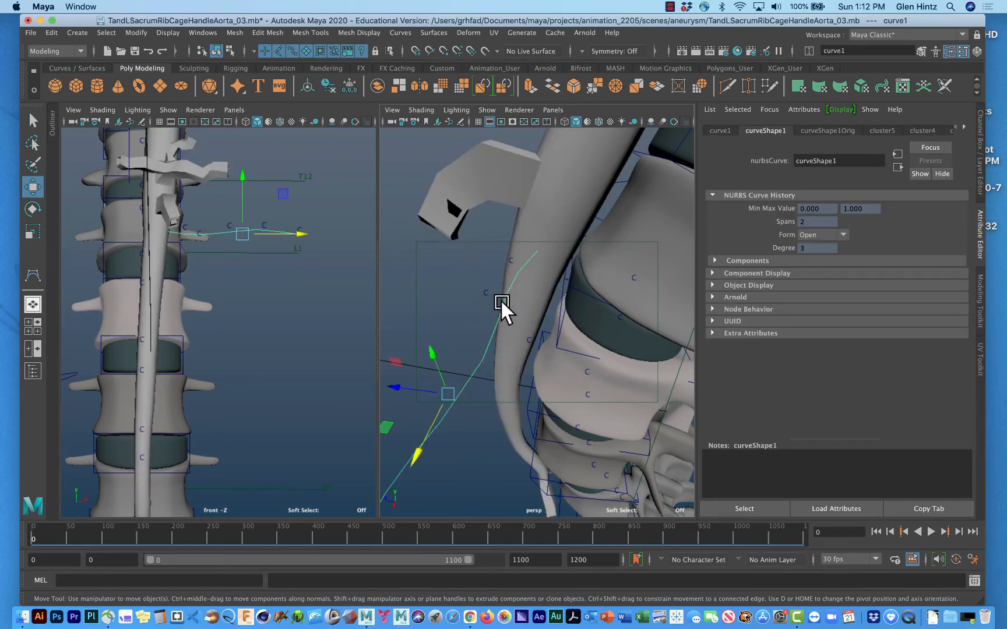
{"action": "right_click_drag", "start_coordinate": [501, 299], "coordinate": [447, 297]}
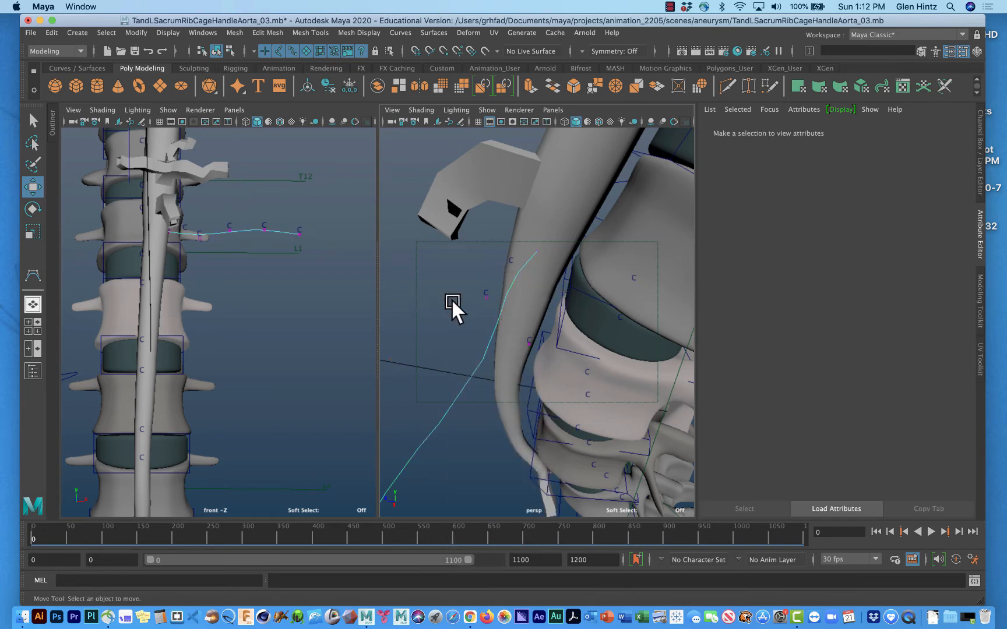
{"action": "left_click", "coordinate": [536, 251]}
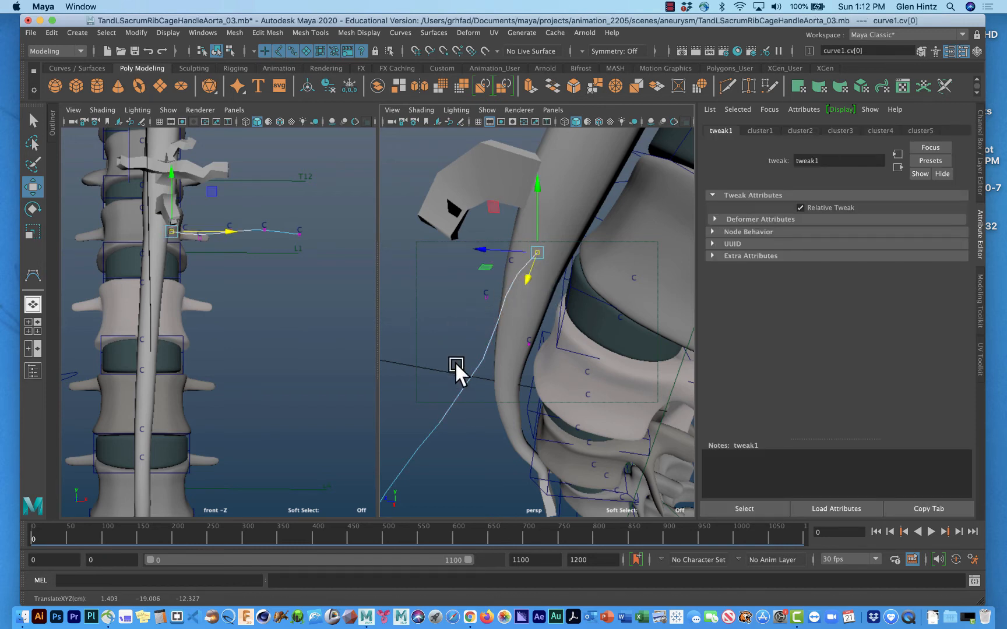
{"action": "left_click_drag", "start_coordinate": [465, 373], "coordinate": [544, 370], "text": "alt"}
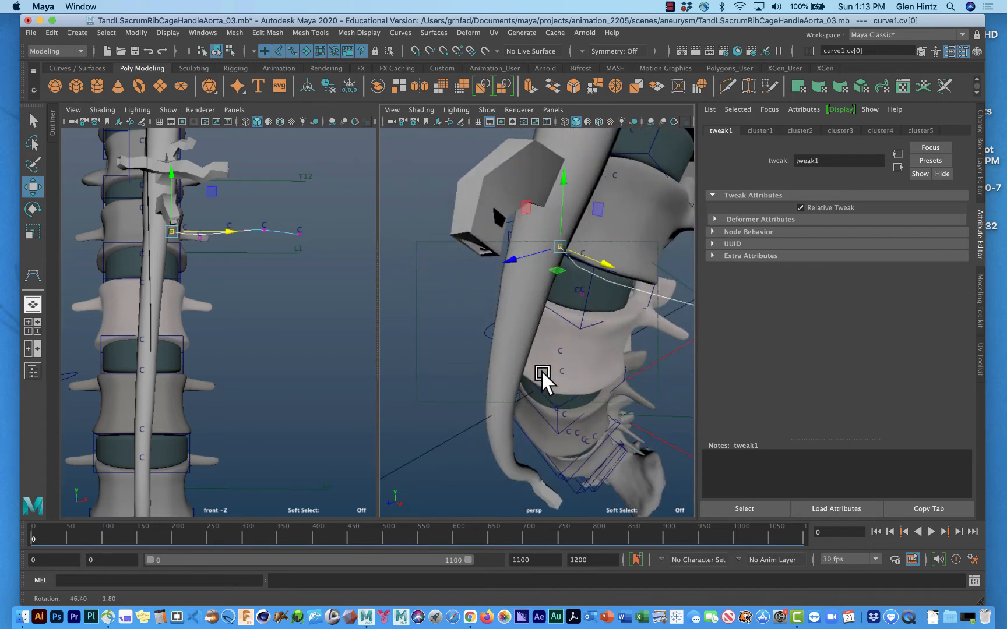
- Switch the aorta to face mode and extrude the face beside the curve's starting point
{"action": "key", "text": "q"}
{"action": "right_click", "coordinate": [569, 236]}
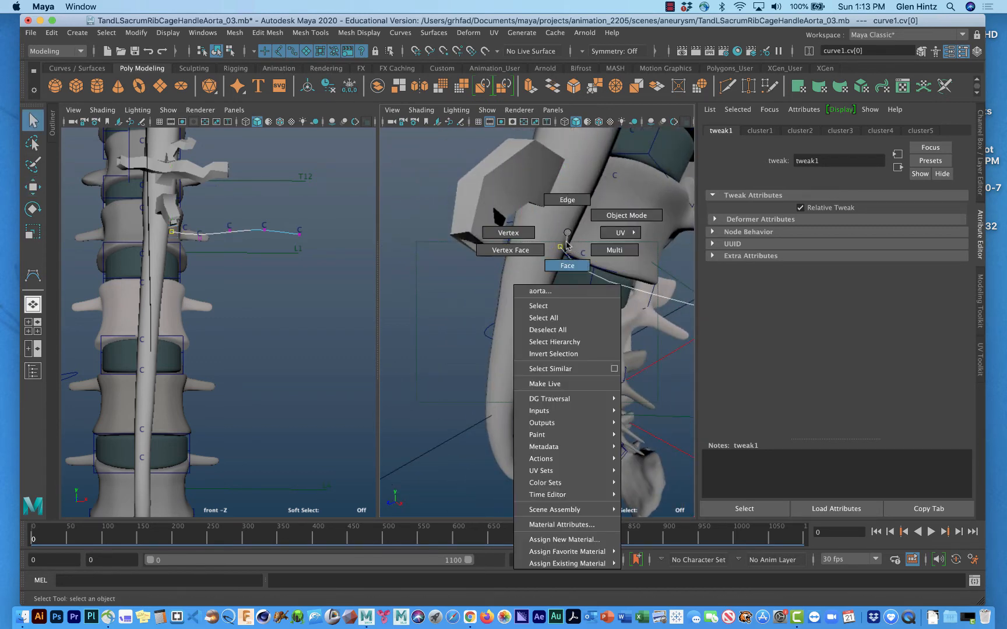
{"action": "left_click", "coordinate": [566, 266]}
{"action": "left_click", "coordinate": [561, 247]}
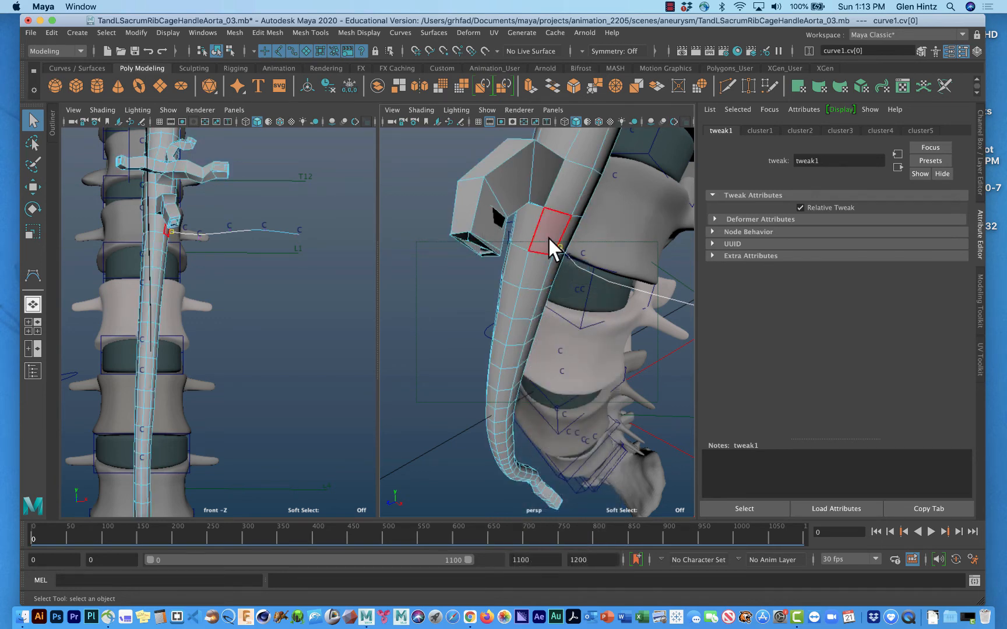
{"action": "left_click", "coordinate": [547, 236]}
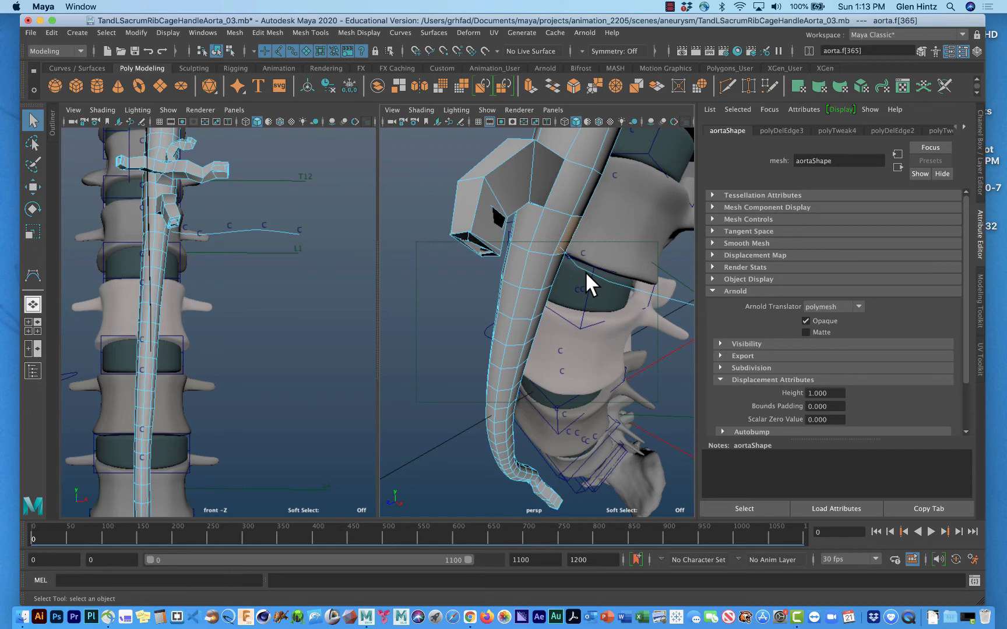
{"action": "key", "text": "ctrl+e"}
{"action": "key", "text": "ctrl+z"}
{"action": "left_click_drag", "start_coordinate": [613, 373], "coordinate": [552, 361], "text": "alt"}
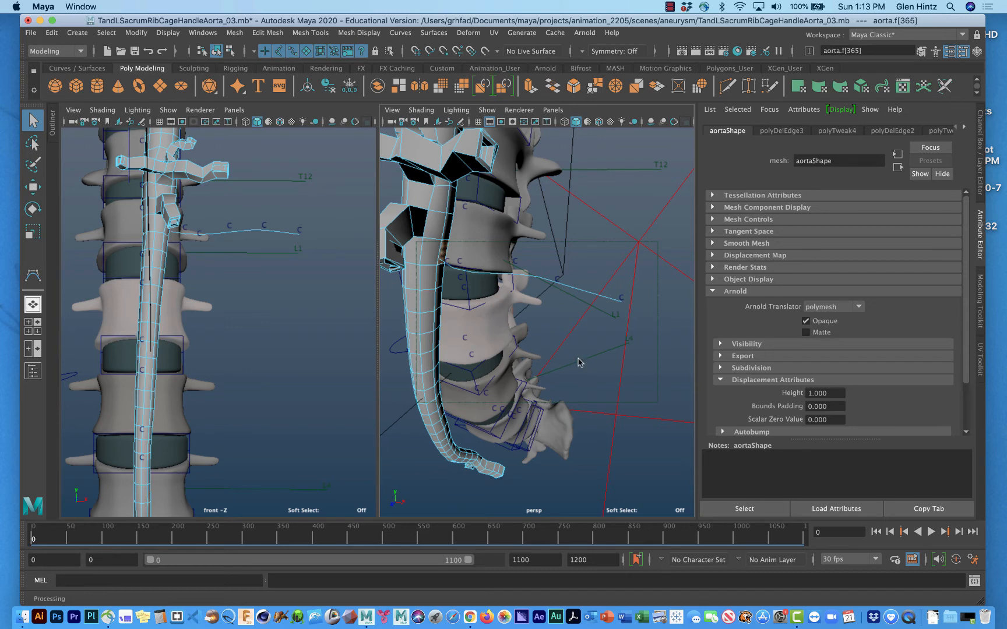
{"action": "right_click_drag", "start_coordinate": [578, 368], "coordinate": [568, 420], "text": "shift"}
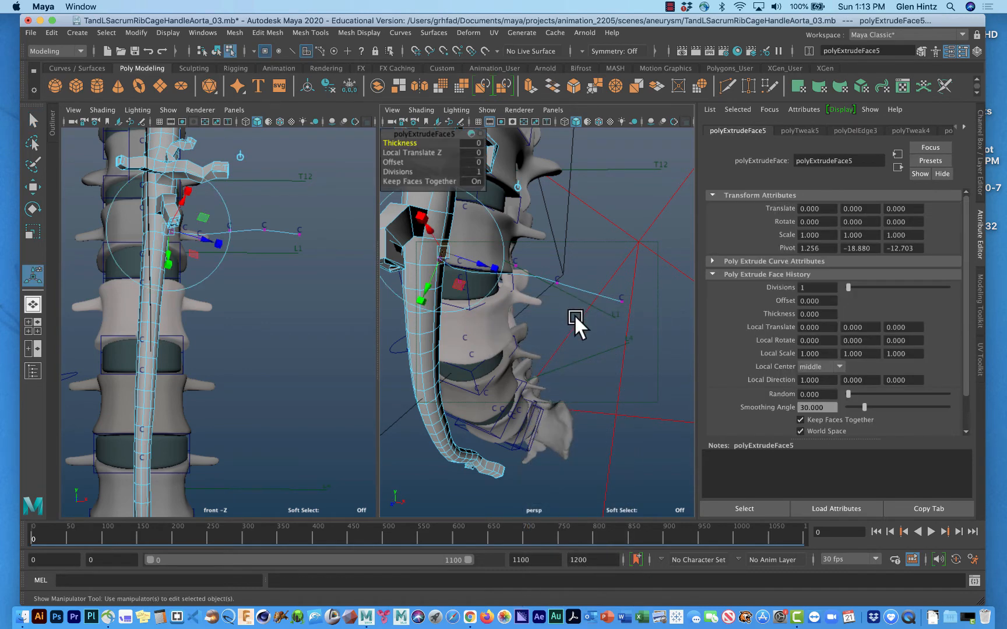
- Select the curve together with the aorta face at its start and extrude the face along the selected curve with 1 division and taper 1
{"action": "left_click", "coordinate": [572, 314]}
{"action": "right_click_drag", "start_coordinate": [595, 290], "coordinate": [647, 276]}
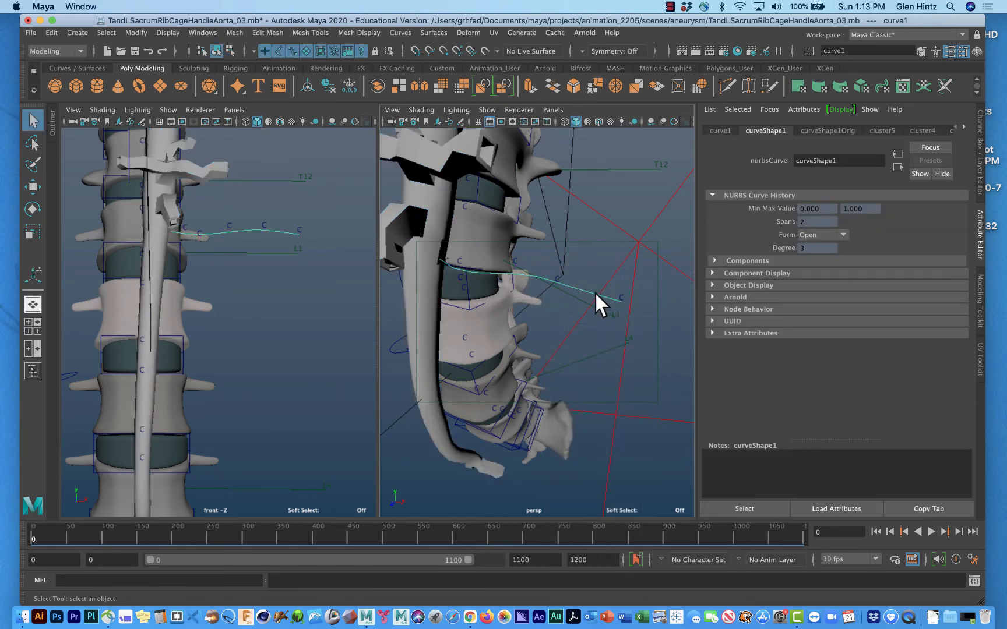
{"action": "left_click_drag", "start_coordinate": [585, 365], "coordinate": [525, 365], "text": "alt"}
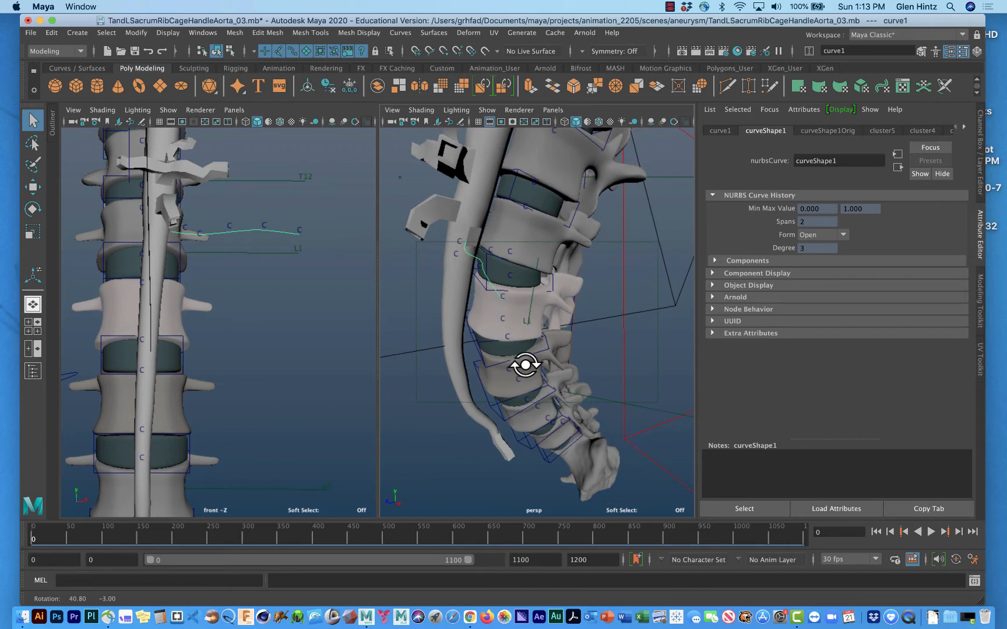
{"action": "right_click", "coordinate": [472, 240], "text": "shift"}
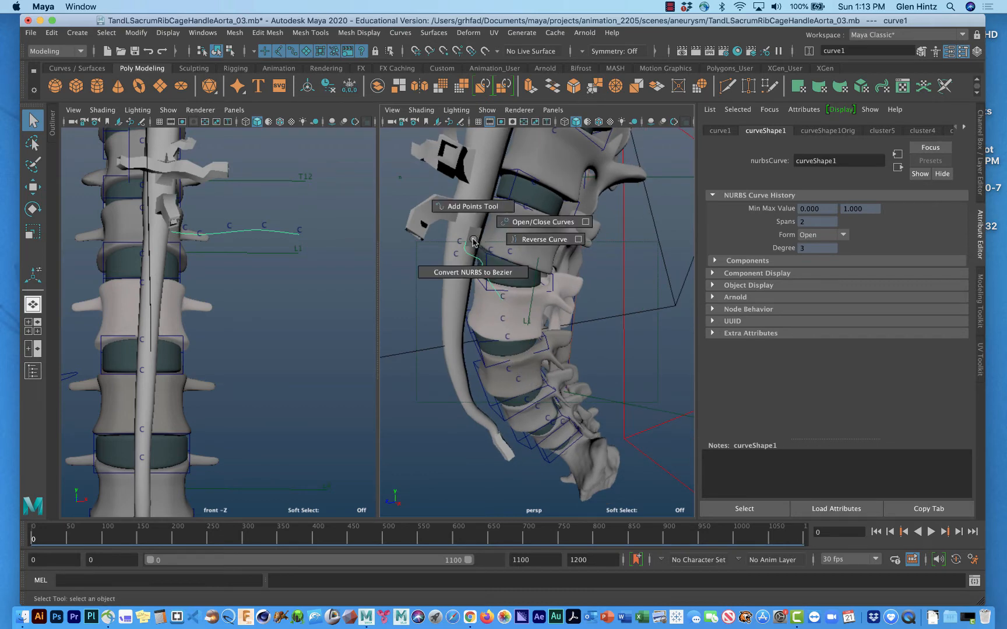
{"action": "right_click_drag", "start_coordinate": [472, 237], "coordinate": [474, 271]}
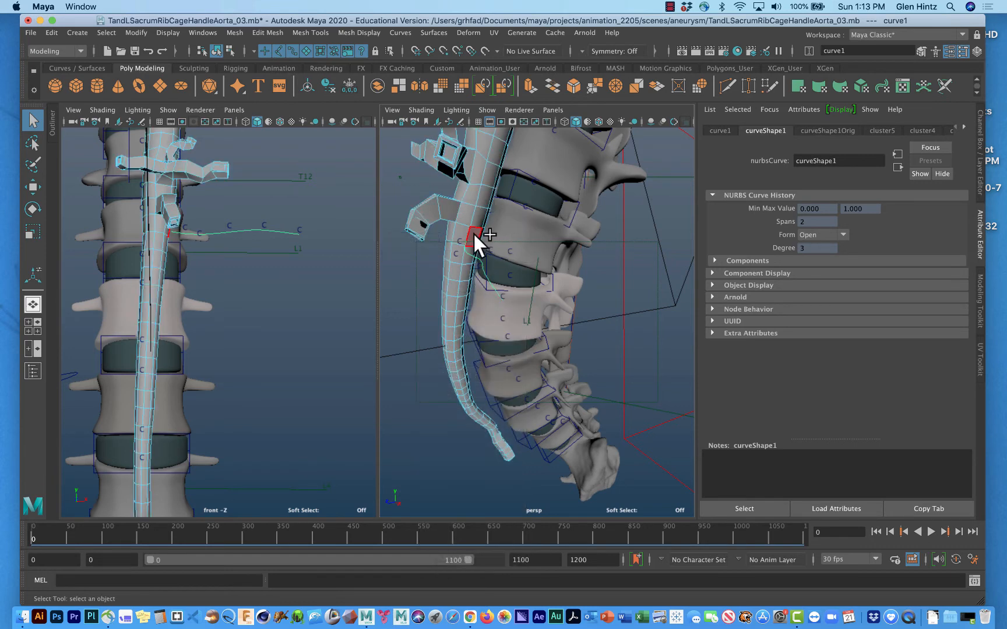
{"action": "left_click", "coordinate": [473, 233]}
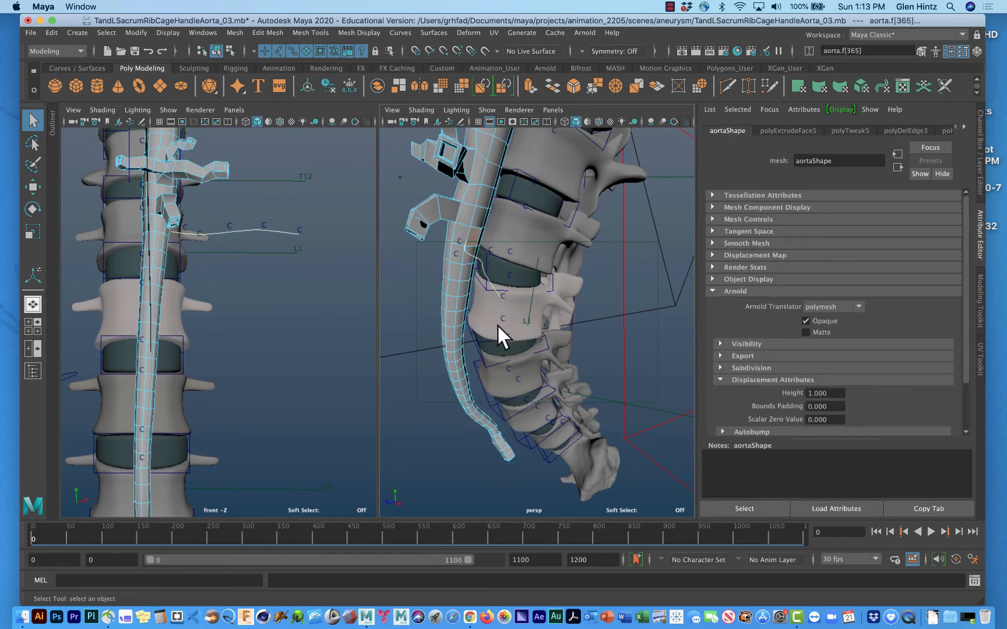
{"action": "left_click_drag", "start_coordinate": [501, 327], "coordinate": [569, 342], "text": "alt"}
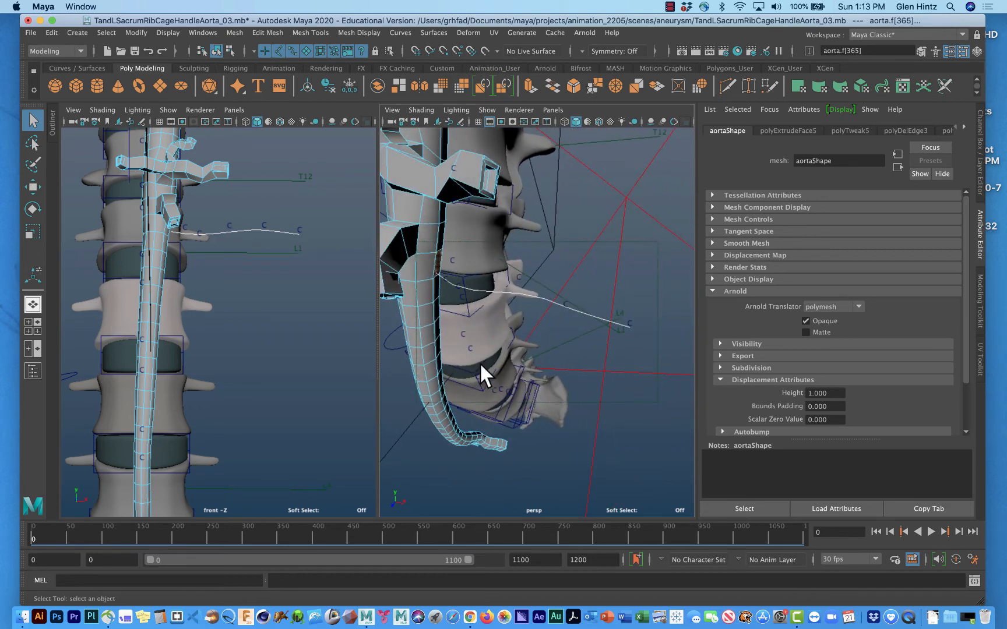
{"action": "left_click", "coordinate": [265, 35]}
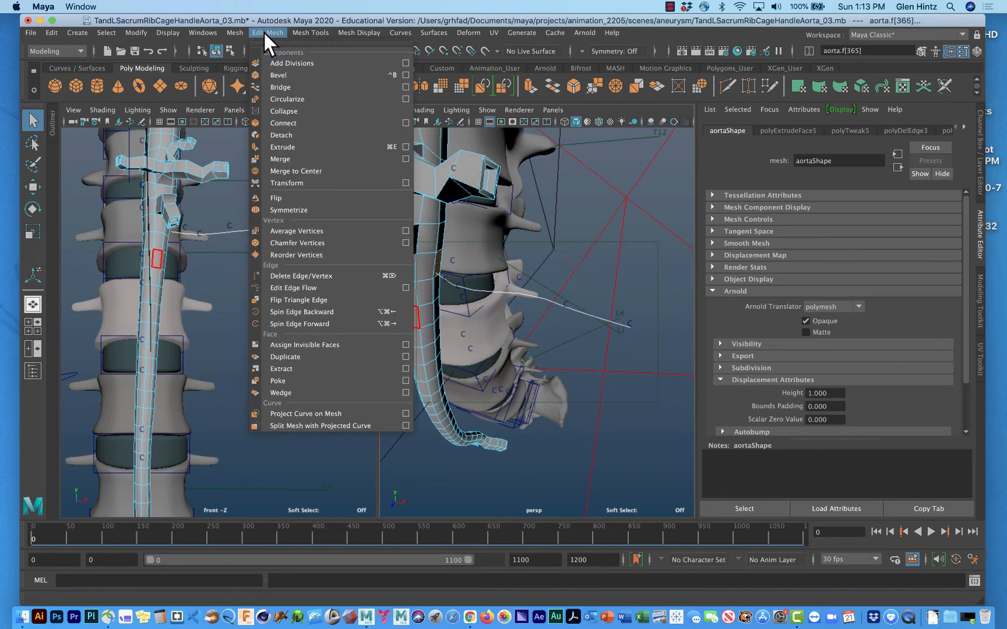
{"action": "left_click", "coordinate": [407, 147]}
{"action": "left_click_drag", "start_coordinate": [557, 96], "coordinate": [155, 22]}
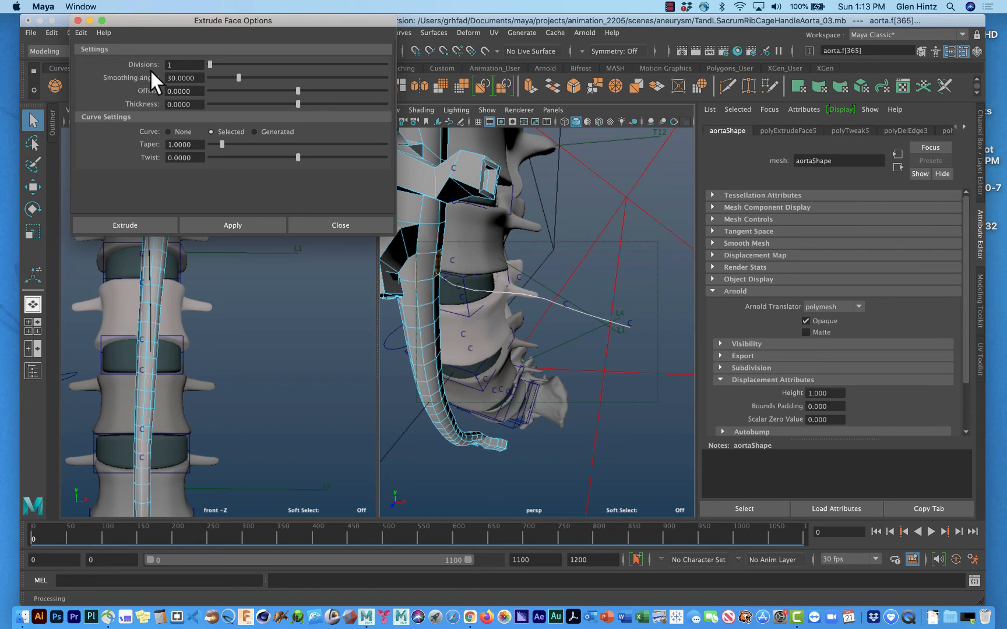
{"action": "left_click", "coordinate": [135, 223]}
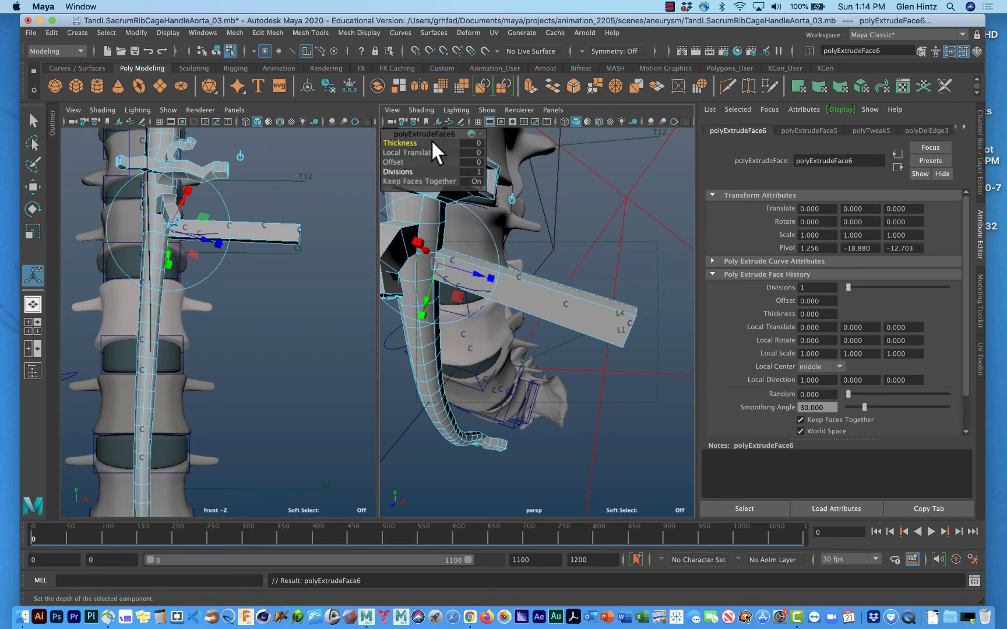
- Try an offset of 1.8 on the branch extrusion and undo it
{"action": "left_click_drag", "start_coordinate": [432, 130], "coordinate": [597, 178]}
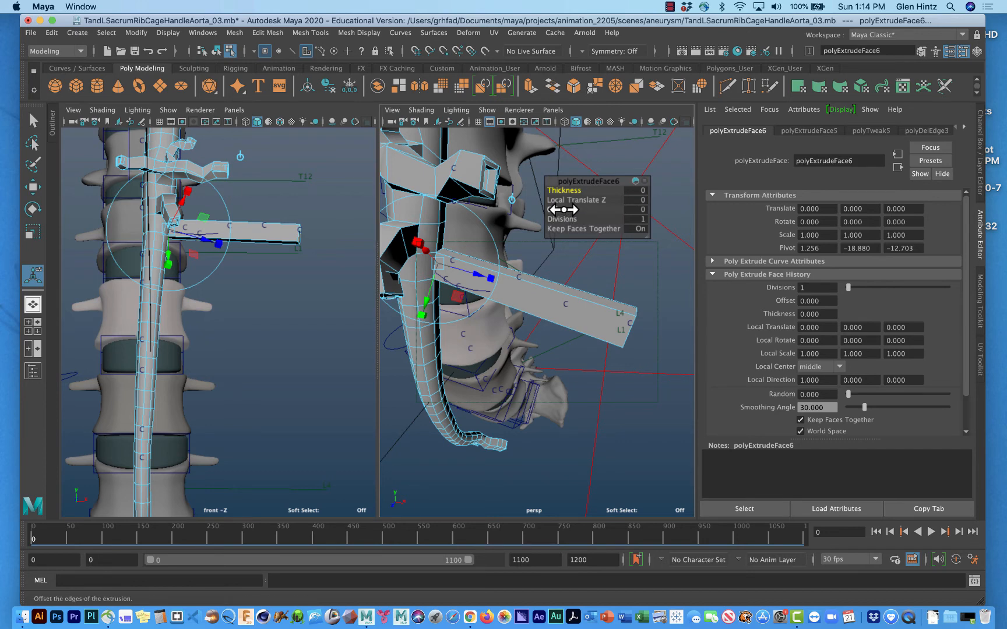
{"action": "left_click_drag", "start_coordinate": [564, 209], "coordinate": [574, 209]}
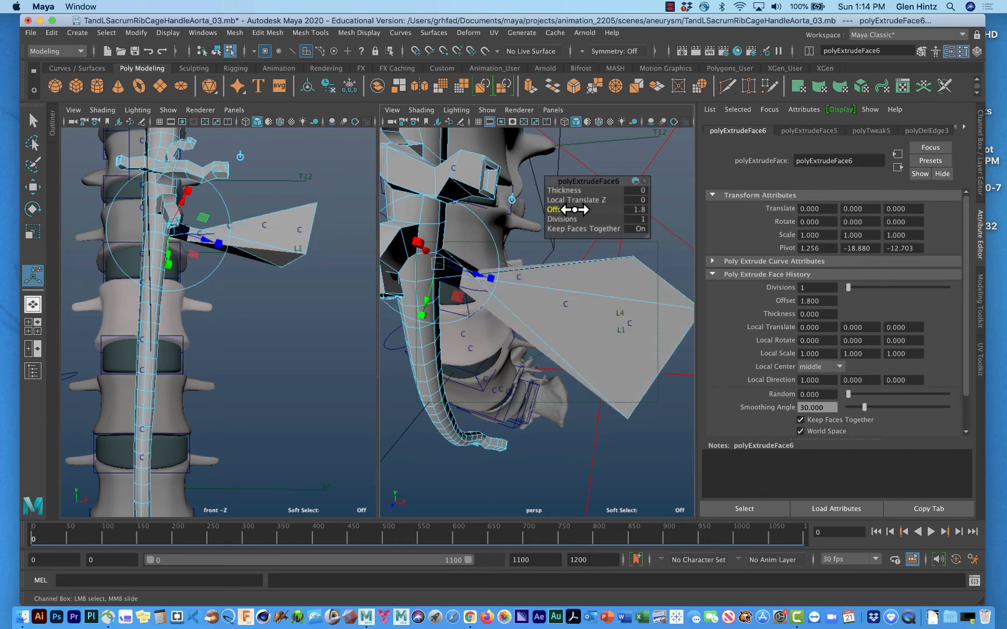
{"action": "key", "text": "ctrl+z"}
{"action": "key", "text": "ctrl+z"}
{"action": "key", "text": "ctrl+z"}
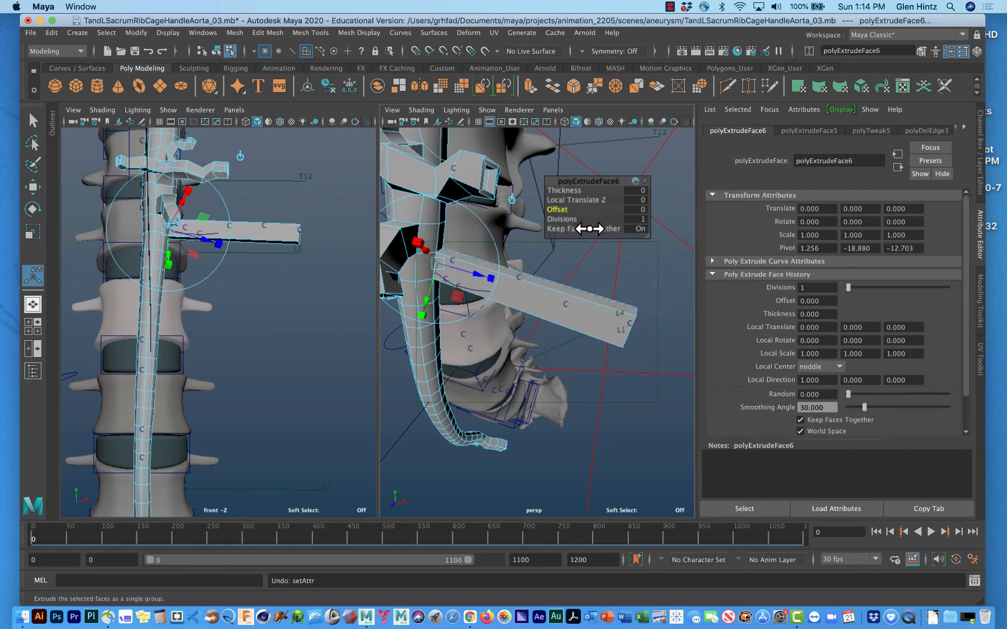
- Set the branch extrusion's divisions to 6 and display the aorta smoothed
{"action": "left_click", "coordinate": [561, 220]}
{"action": "left_click_drag", "start_coordinate": [561, 221], "coordinate": [588, 221]}
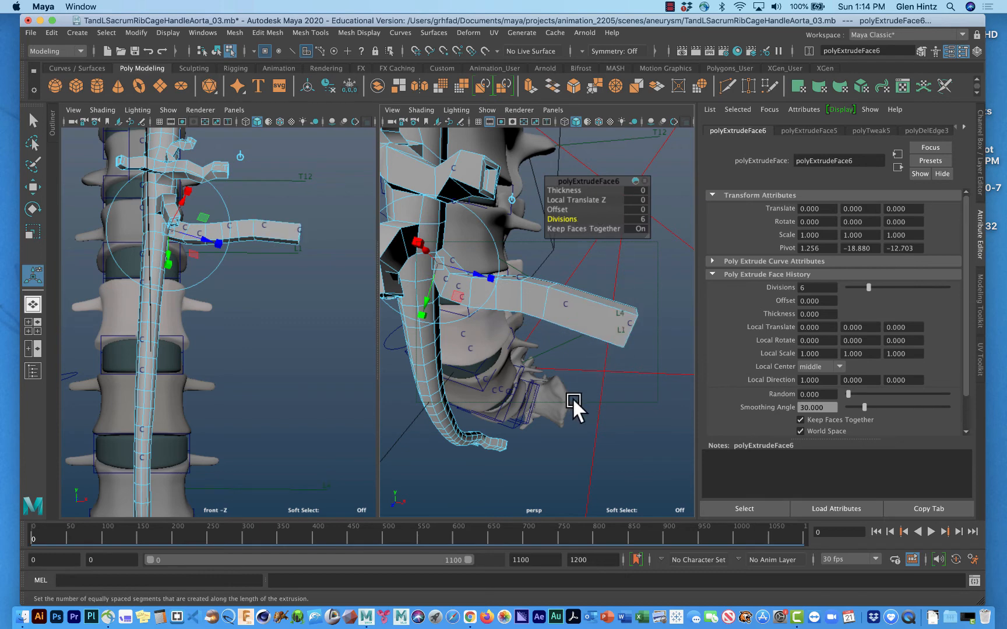
{"action": "key", "text": "3"}
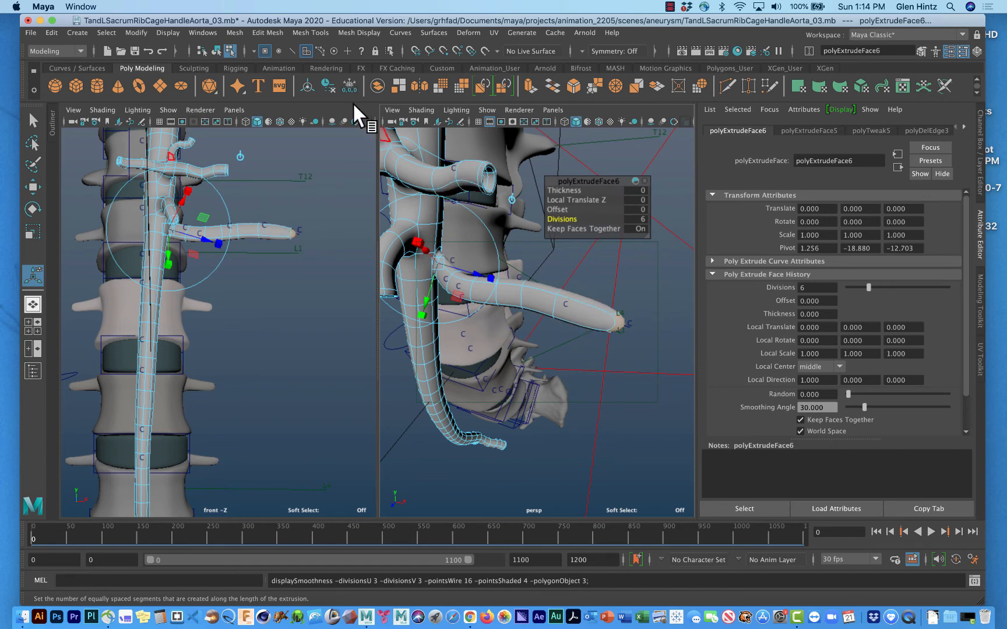
- Display the aorta unsmoothed, insert three edge loops along the branch's last segment up to its free end, and check the smoothed shape
{"action": "left_click", "coordinate": [263, 32]}
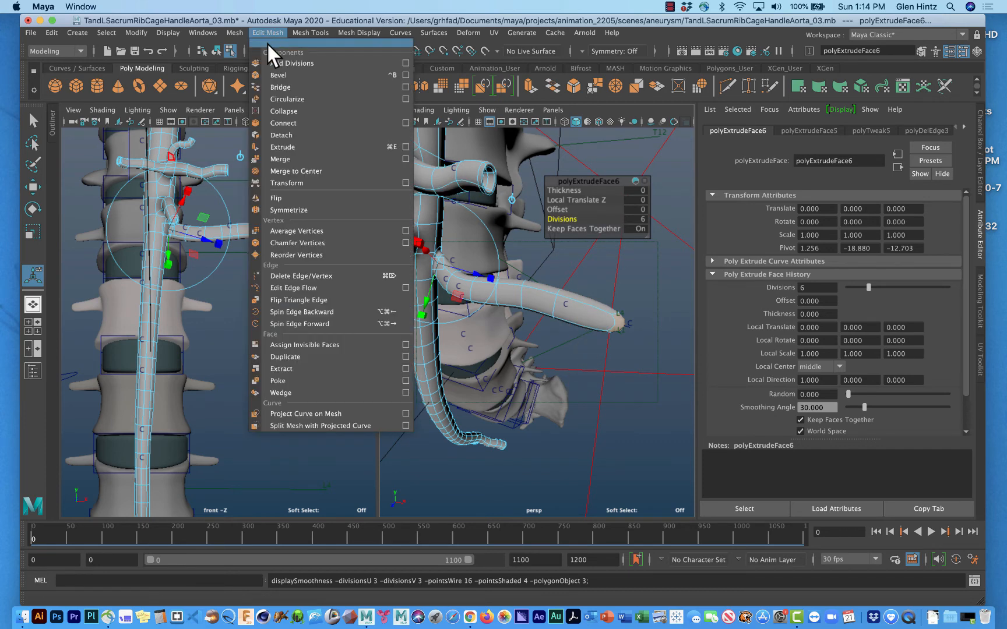
{"action": "mouse_move", "coordinate": [310, 30]}
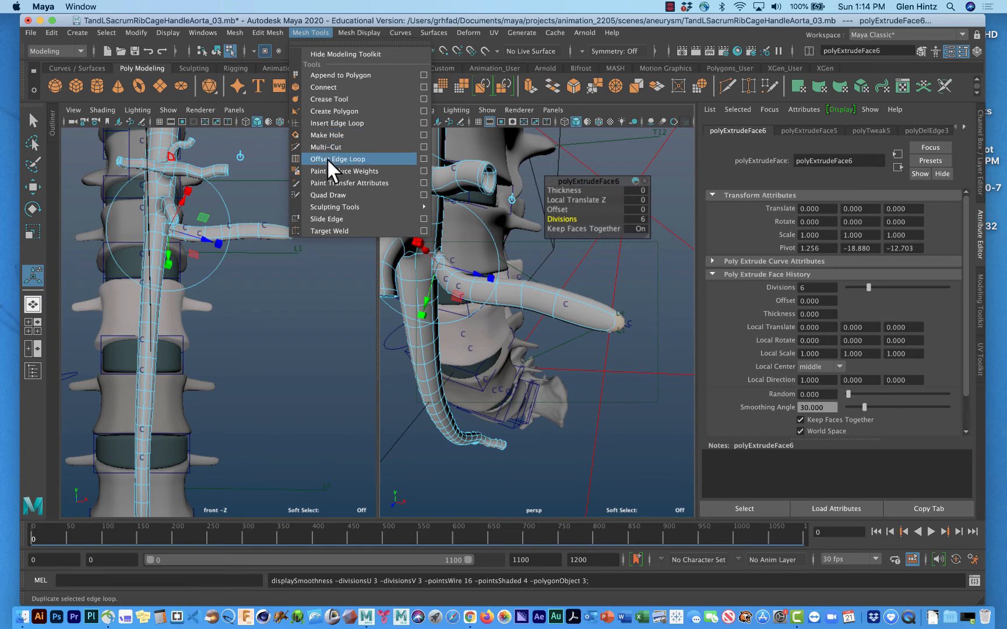
{"action": "left_click", "coordinate": [330, 123]}
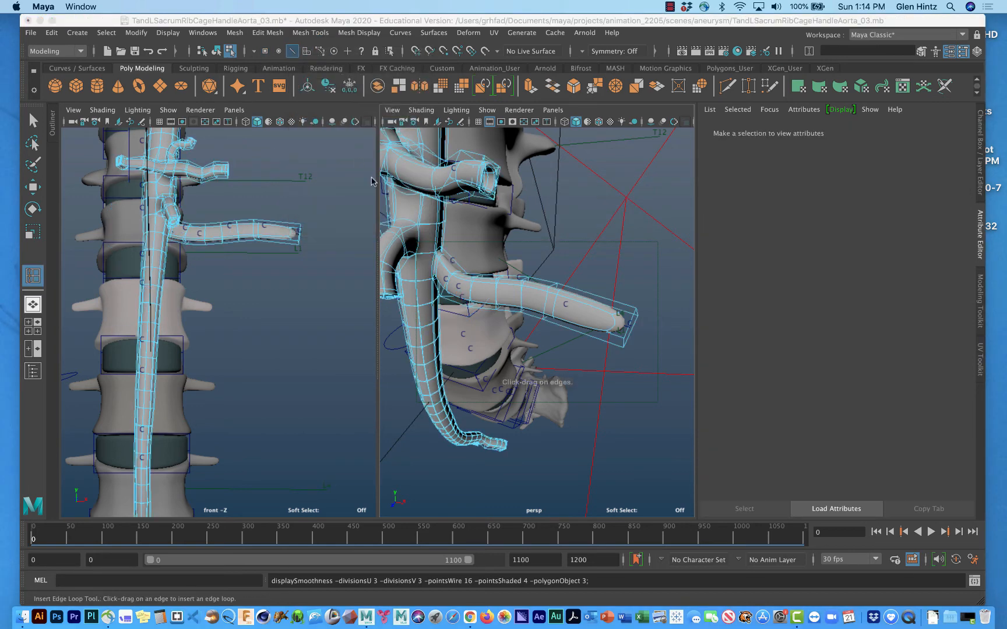
{"action": "key", "text": "1"}
{"action": "left_click", "coordinate": [584, 300]}
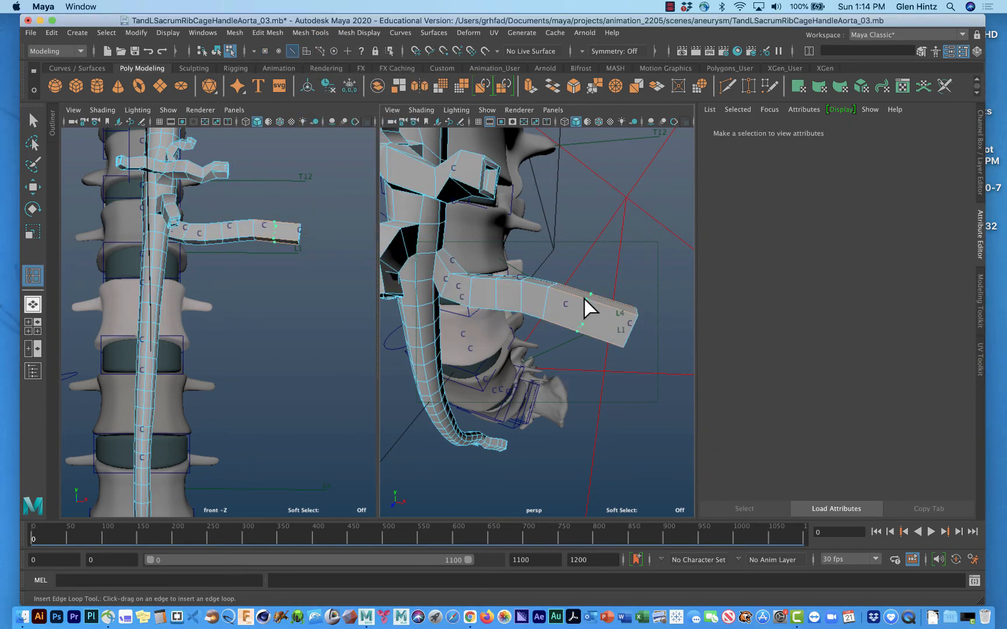
{"action": "left_click", "coordinate": [612, 317]}
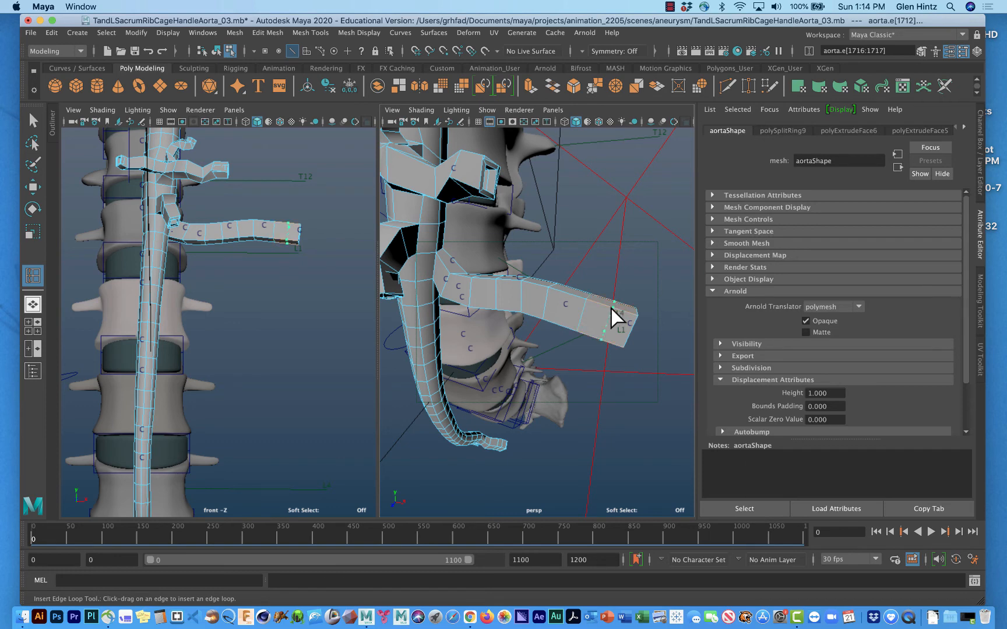
{"action": "left_click_drag", "start_coordinate": [631, 317], "coordinate": [632, 315]}
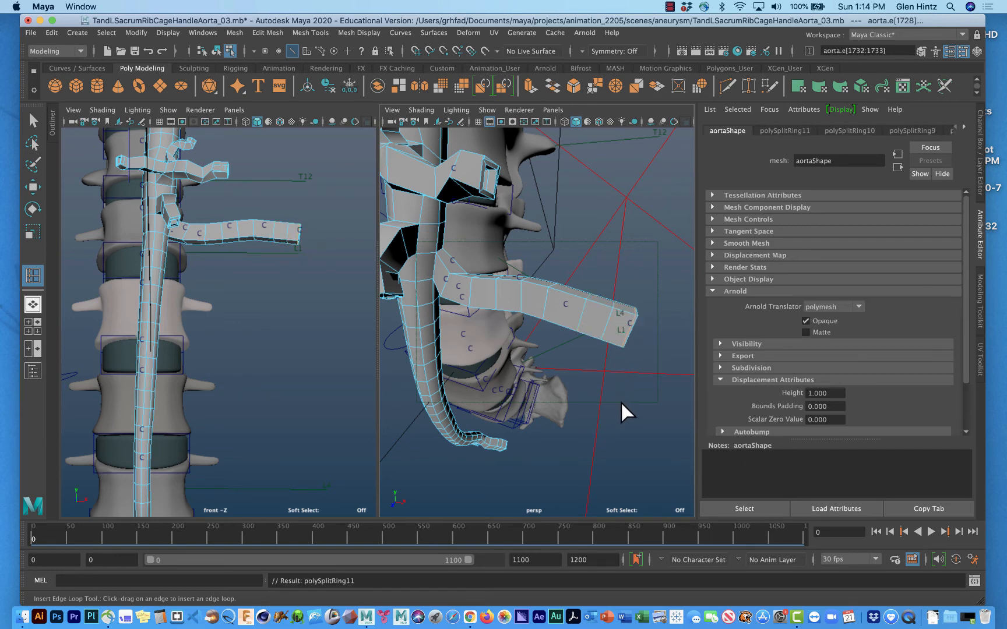
{"action": "left_click_drag", "start_coordinate": [608, 394], "coordinate": [631, 409], "text": "alt"}
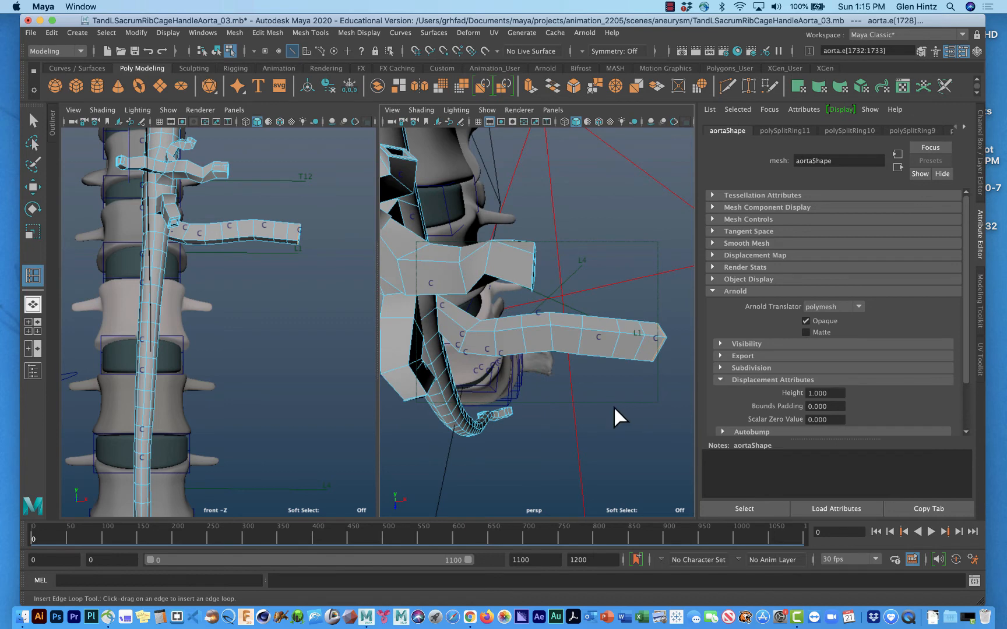
{"action": "key", "text": "3"}
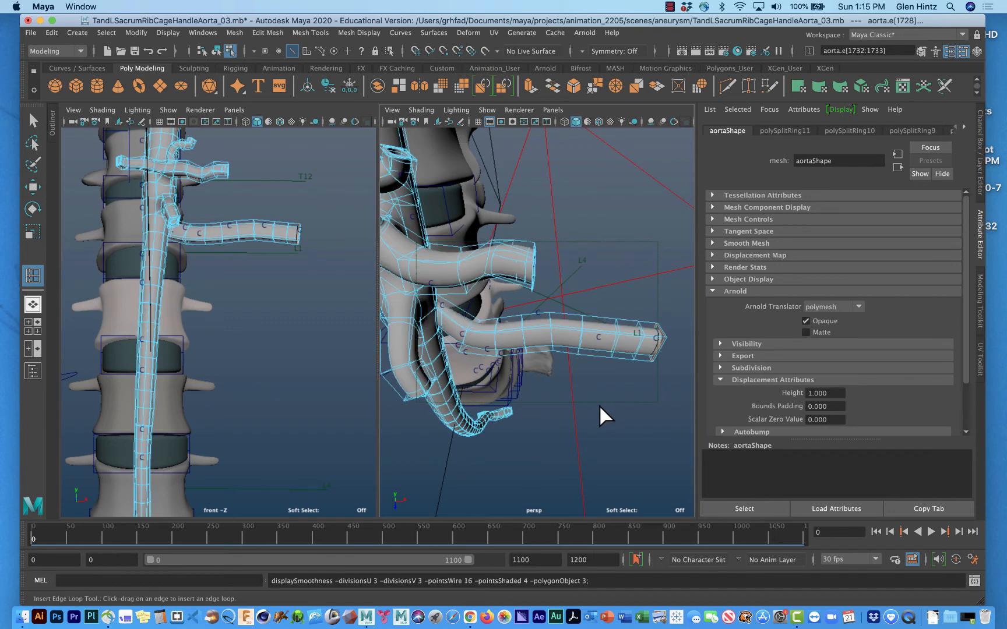
{"action": "left_click_drag", "start_coordinate": [599, 405], "coordinate": [497, 371], "text": "alt"}
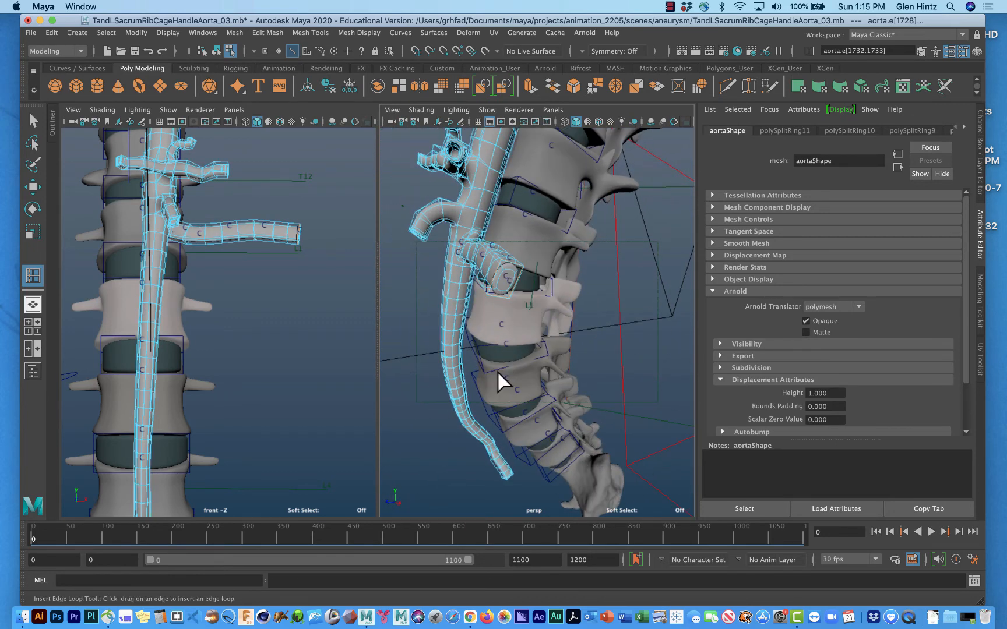
- Extrude the face at the branch's free end on the unsmoothed aorta and scale the new face uniformly to 0.65
{"action": "key", "text": "1"}
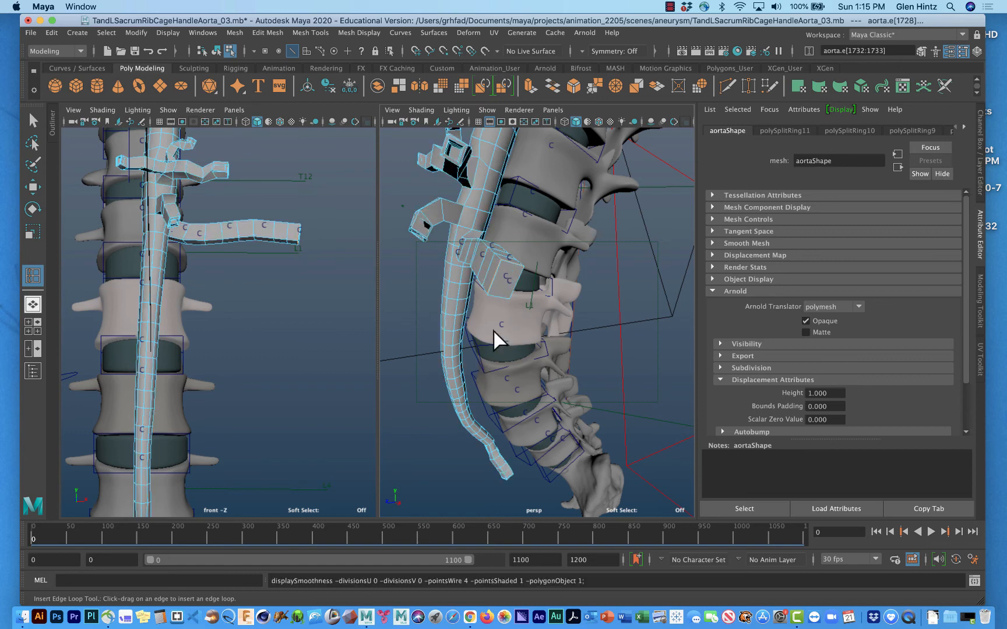
{"action": "right_click_drag", "start_coordinate": [508, 278], "coordinate": [504, 308]}
{"action": "left_click", "coordinate": [504, 307]}
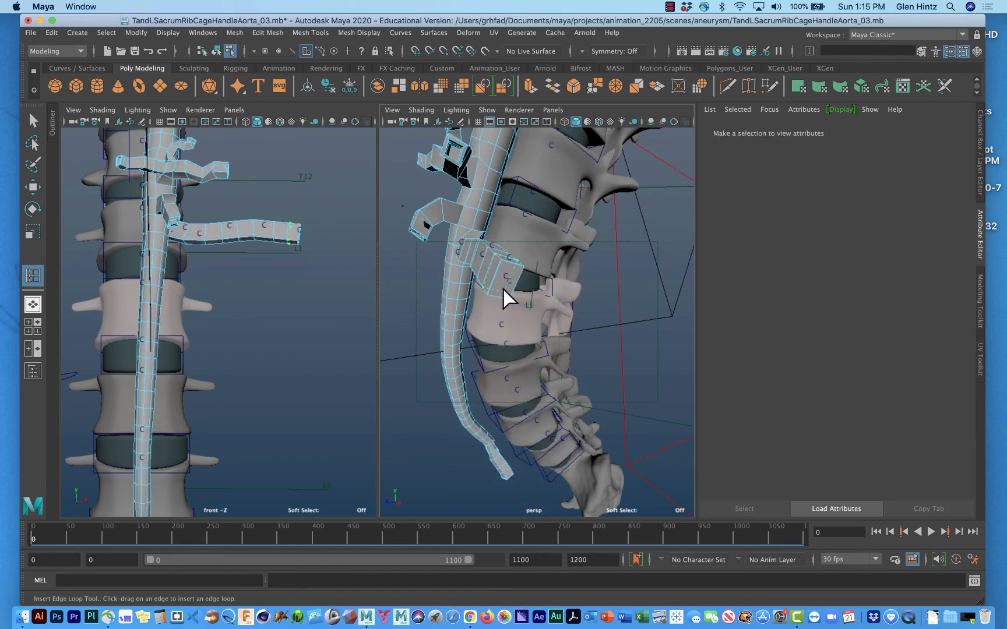
{"action": "key", "text": "z"}
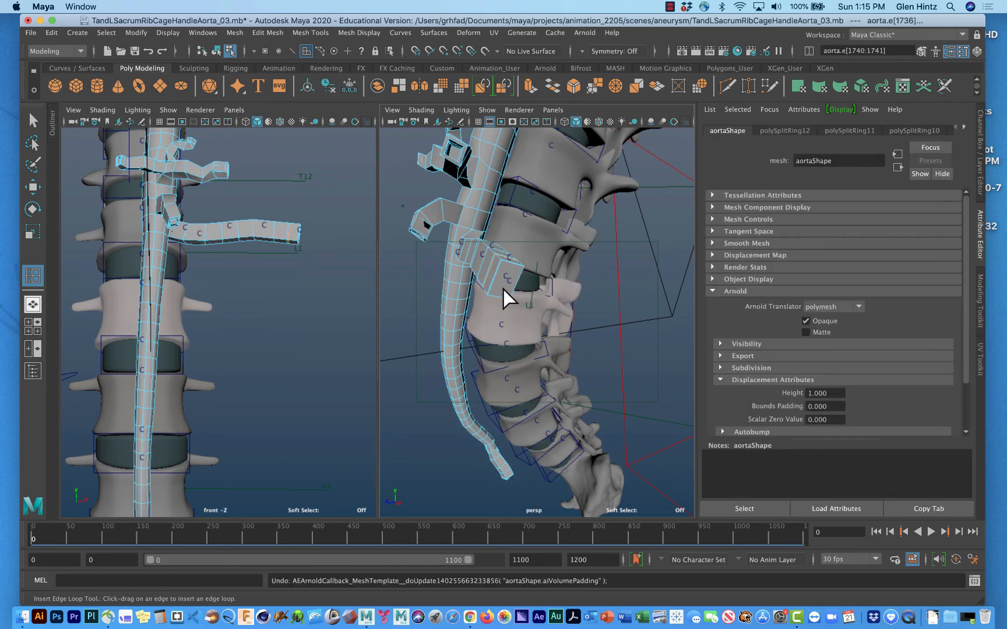
{"action": "key", "text": "q"}
{"action": "right_click_drag", "start_coordinate": [505, 286], "coordinate": [504, 321]}
{"action": "left_click", "coordinate": [503, 287]}
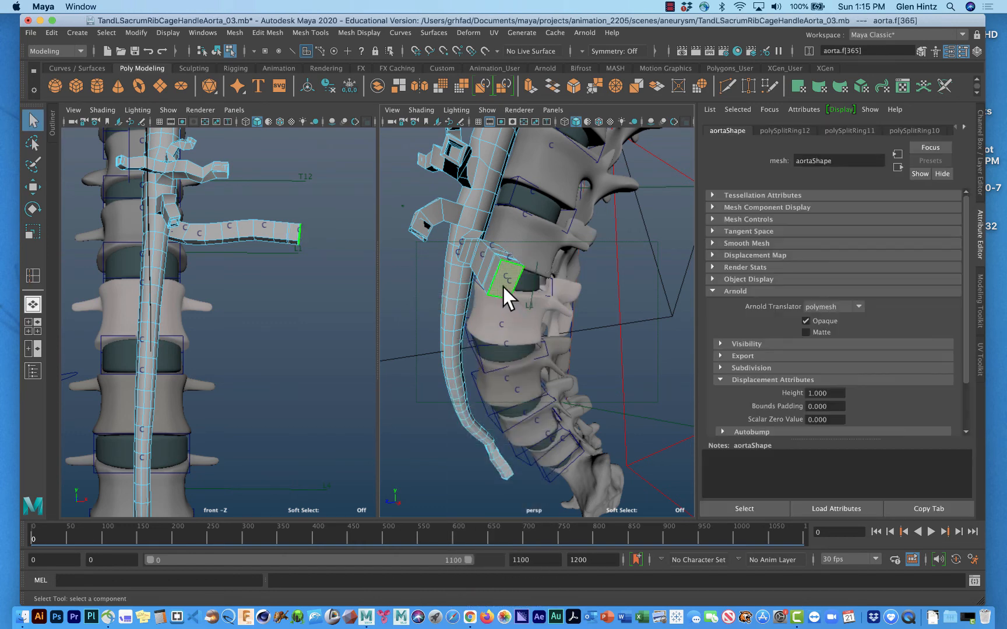
{"action": "left_click", "coordinate": [267, 33]}
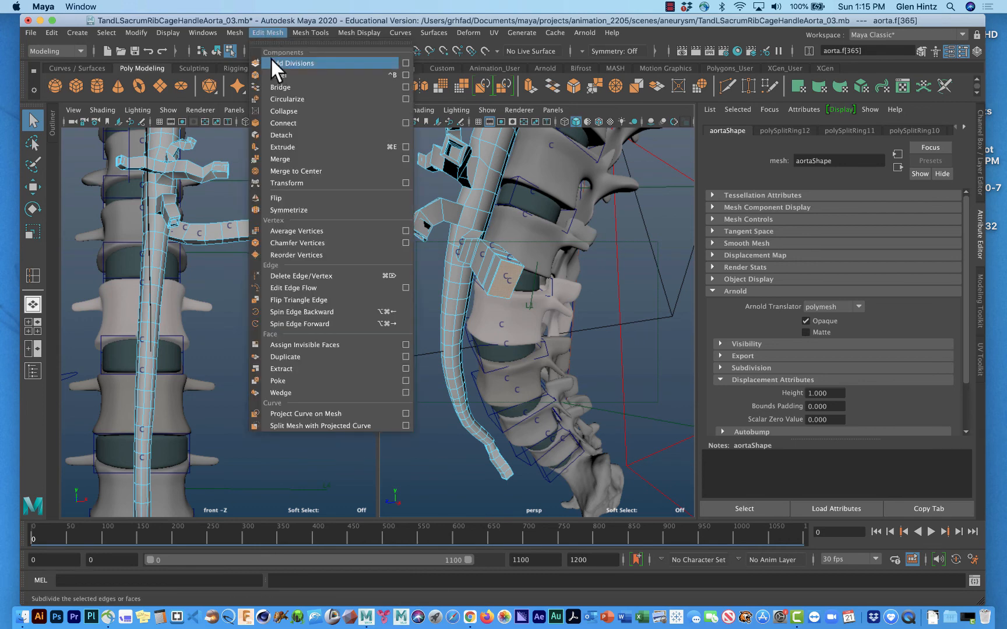
{"action": "left_click", "coordinate": [283, 143]}
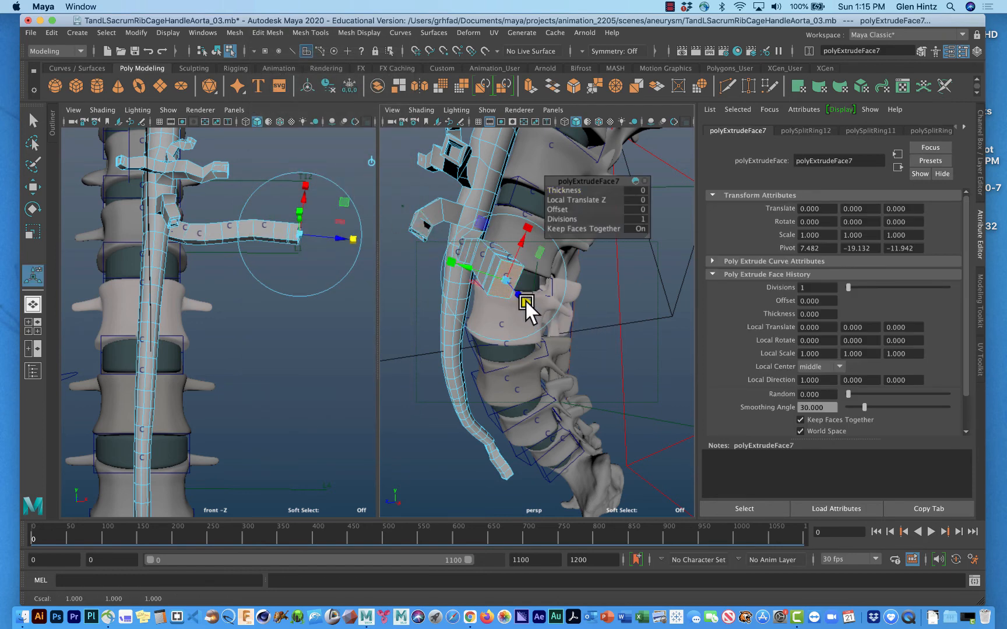
{"action": "left_click", "coordinate": [508, 278]}
{"action": "left_click_drag", "start_coordinate": [509, 278], "coordinate": [499, 278]}
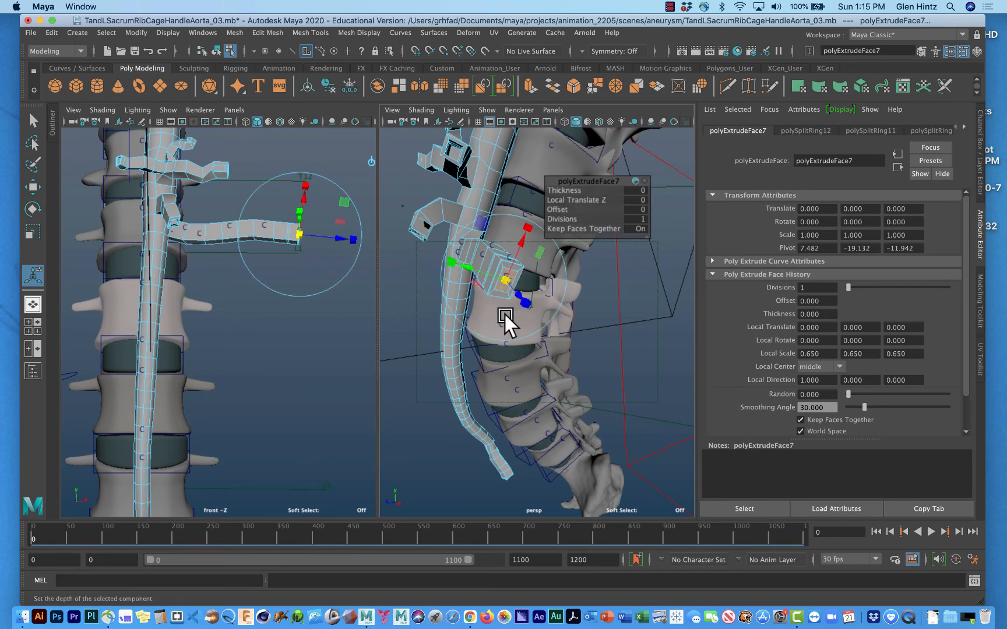
- Extrude the inset end face into the branch with local translate Z -0.663 and local scale 0.9, and display the aorta smoothed
{"action": "key", "text": "ctrl+e"}
{"action": "left_click", "coordinate": [518, 296]}
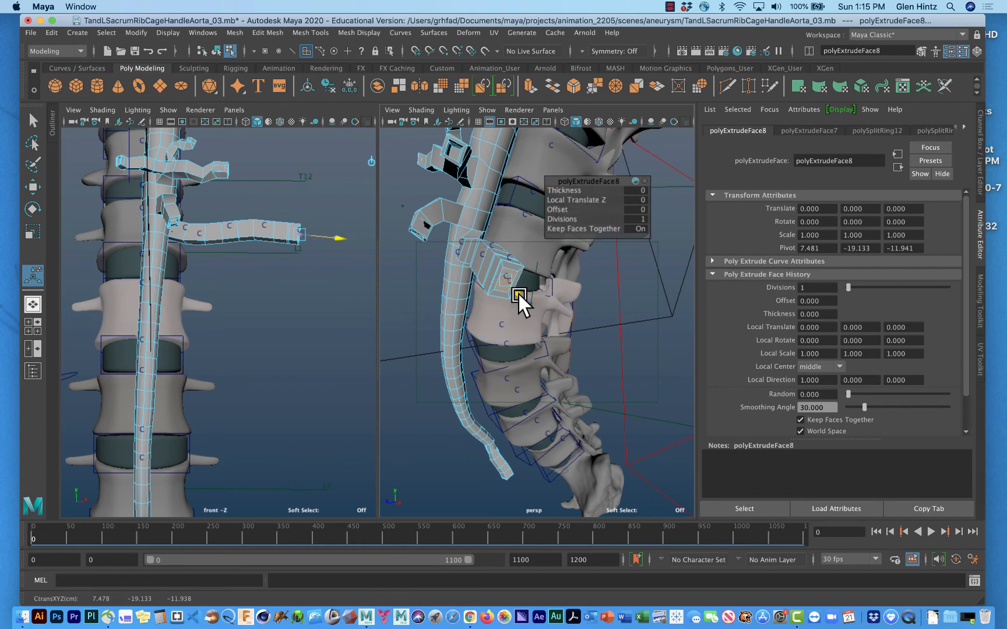
{"action": "left_click_drag", "start_coordinate": [519, 296], "coordinate": [512, 288]}
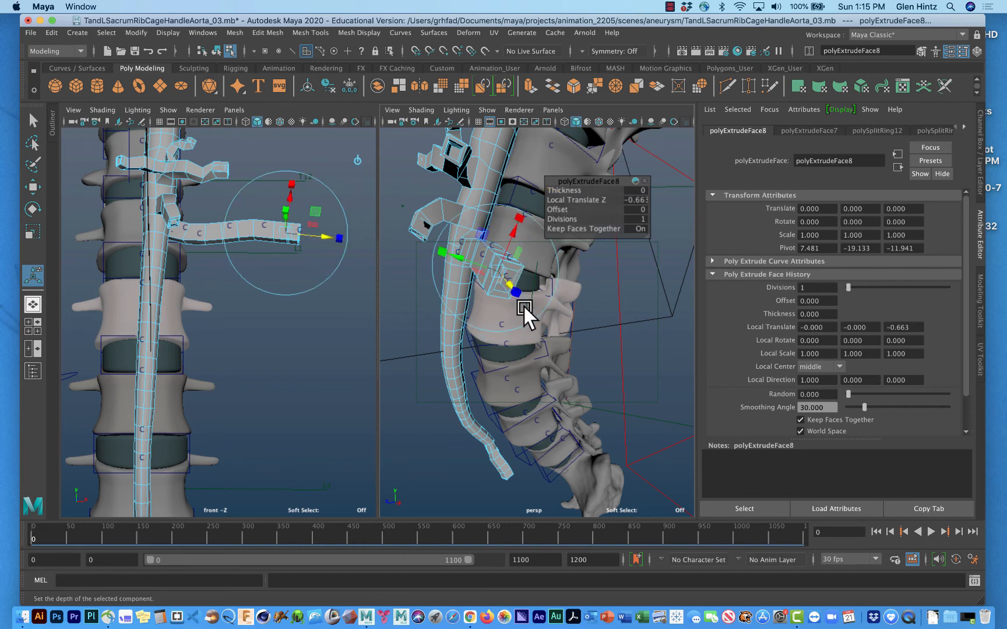
{"action": "left_click", "coordinate": [517, 292]}
{"action": "left_click", "coordinate": [498, 274]}
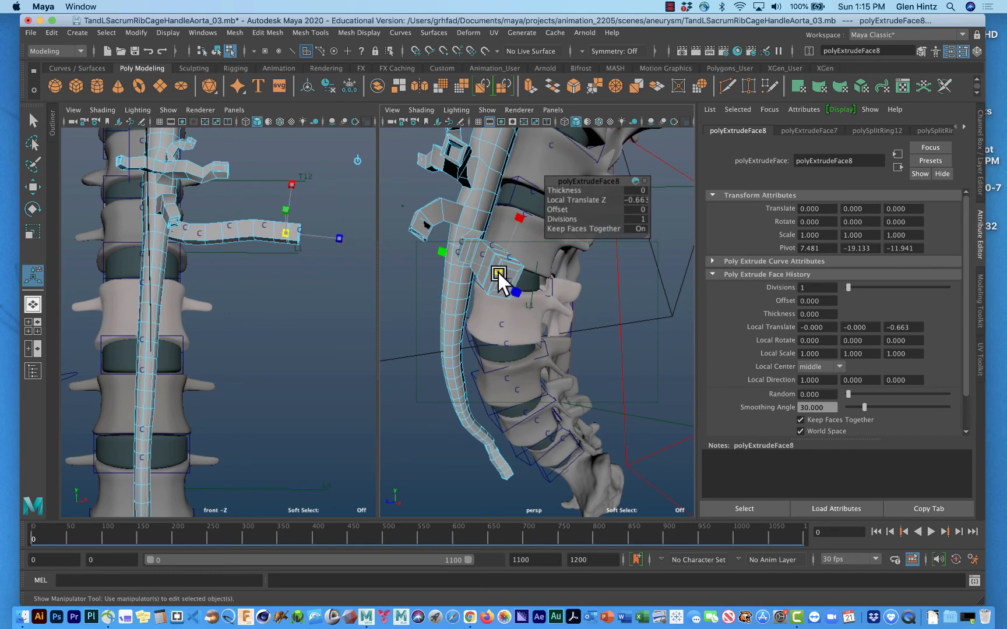
{"action": "left_click_drag", "start_coordinate": [499, 274], "coordinate": [493, 280]}
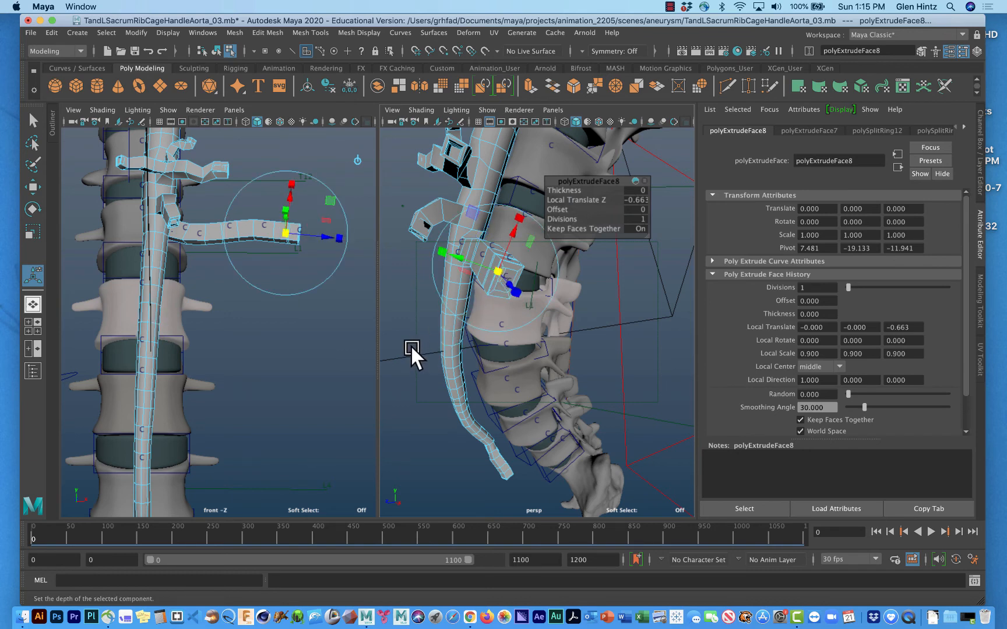
{"action": "key", "text": "3"}
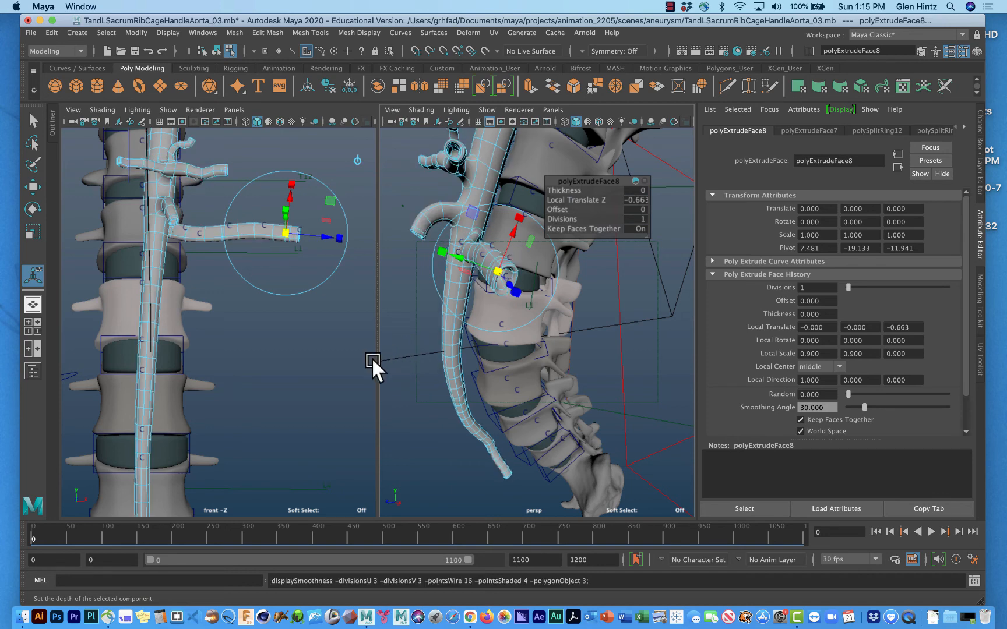
- Move the extrusion's in-view settings clear of the branch, deselect the extruded end face, and save the scene
{"action": "mouse_move", "coordinate": [371, 357]}
{"action": "left_mouse_down", "text": "alt"}
{"action": "mouse_move", "coordinate": [421, 363]}
{"action": "mouse_move", "coordinate": [478, 349]}
{"action": "mouse_move", "coordinate": [368, 358]}
{"action": "left_mouse_up", "text": "alt"}
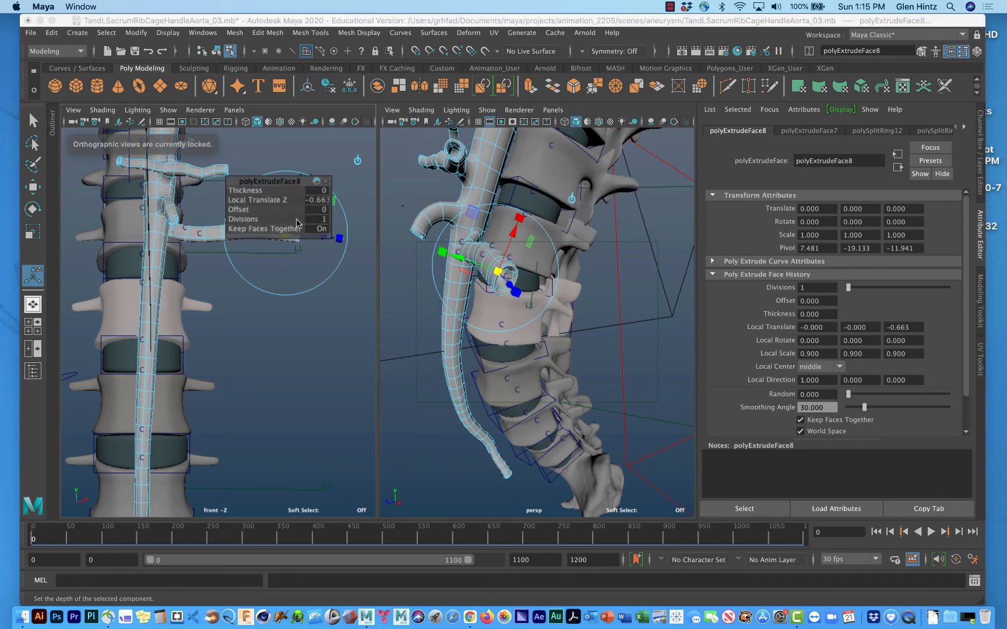
{"action": "left_click_drag", "start_coordinate": [281, 183], "coordinate": [306, 364]}
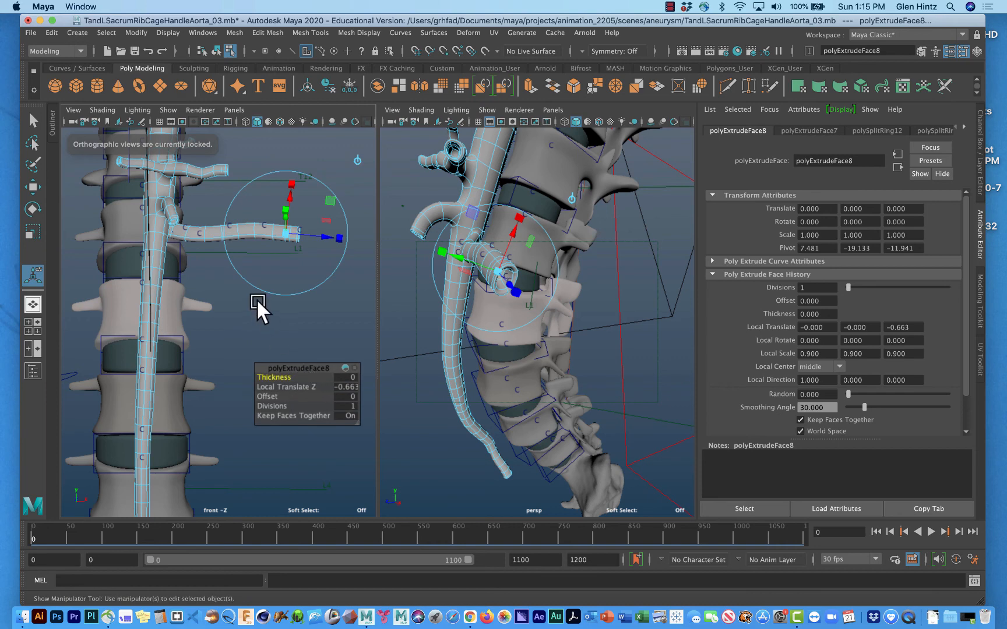
{"action": "left_click", "coordinate": [312, 296]}
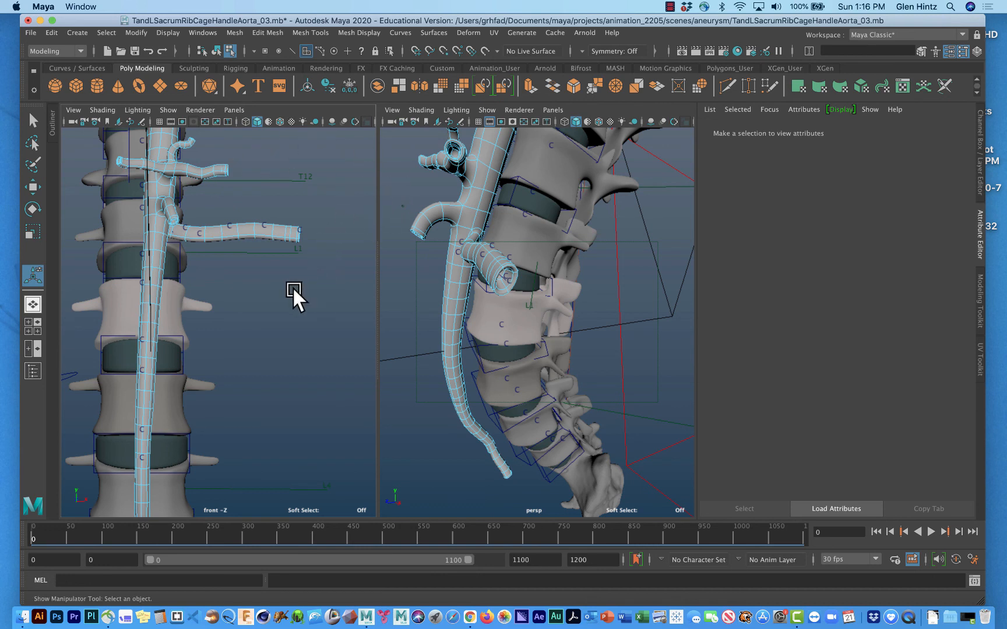
{"action": "key", "text": "super+s"}
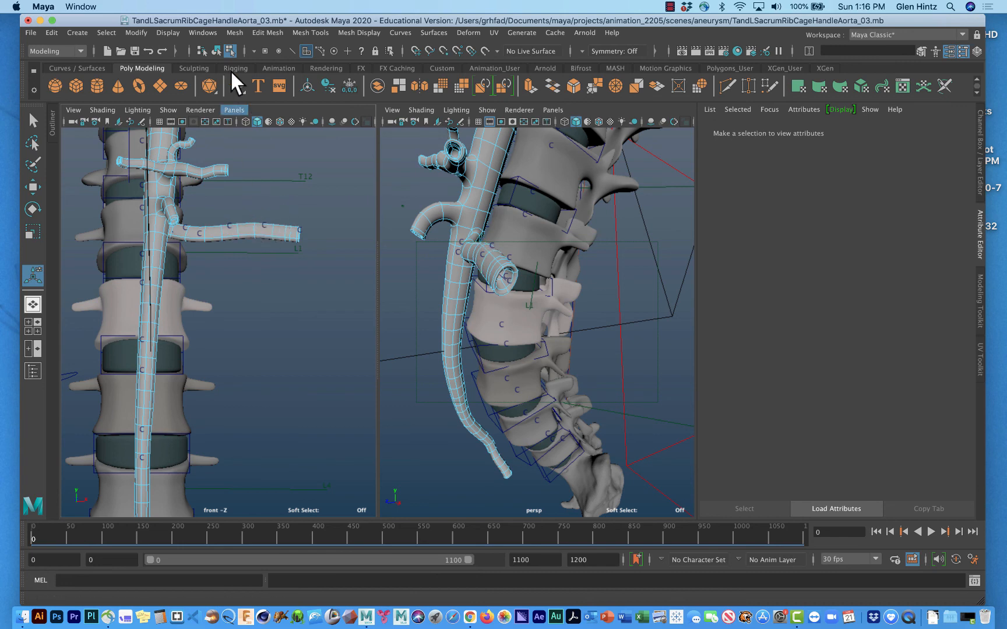
- Open the Extrude Face options to examine the division, offset, taper and curve settings
{"action": "left_click", "coordinate": [269, 32]}
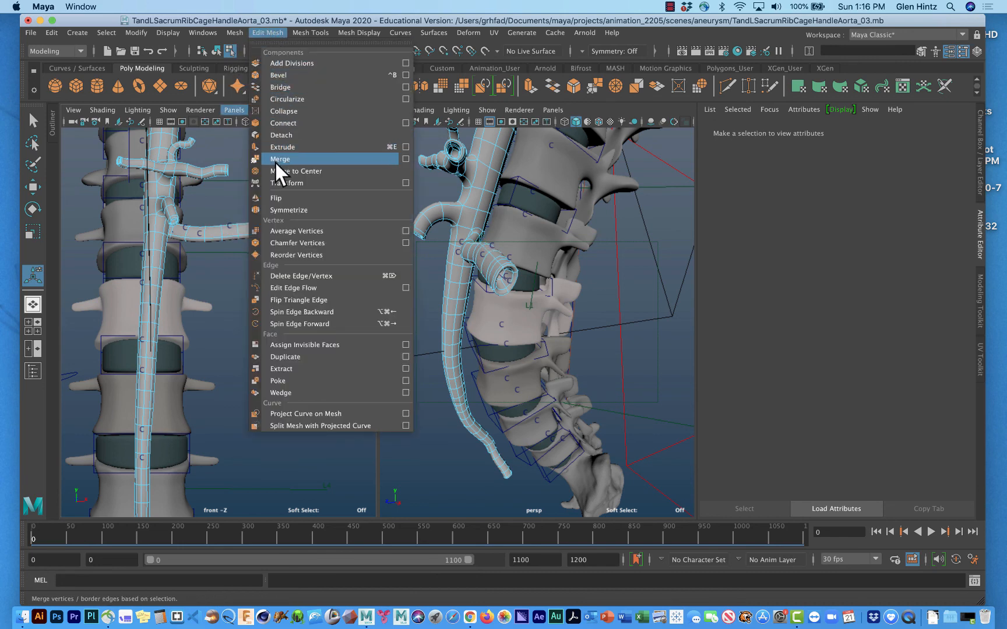
{"action": "left_click", "coordinate": [405, 147]}
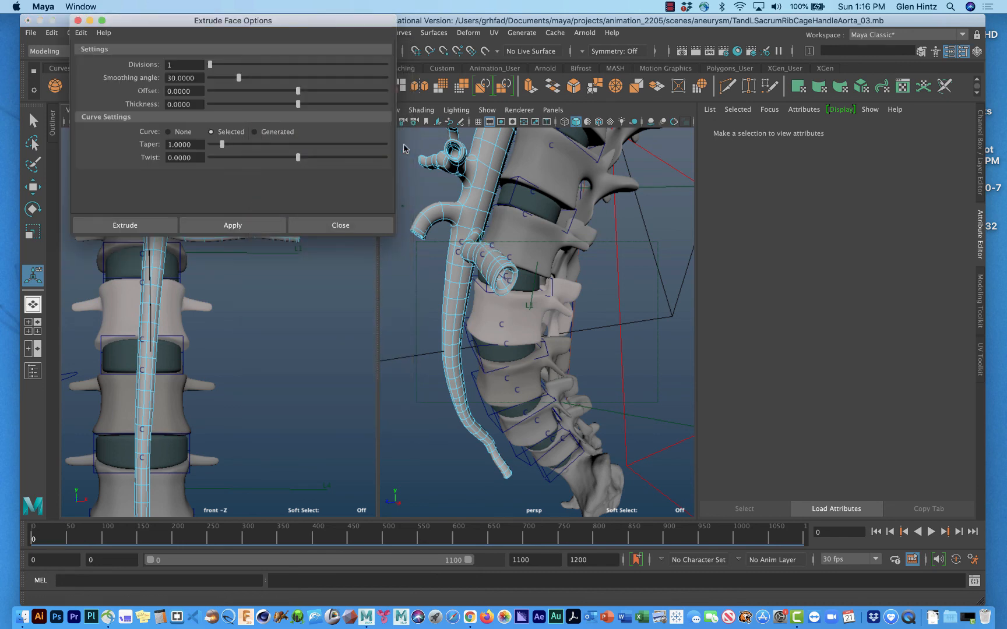